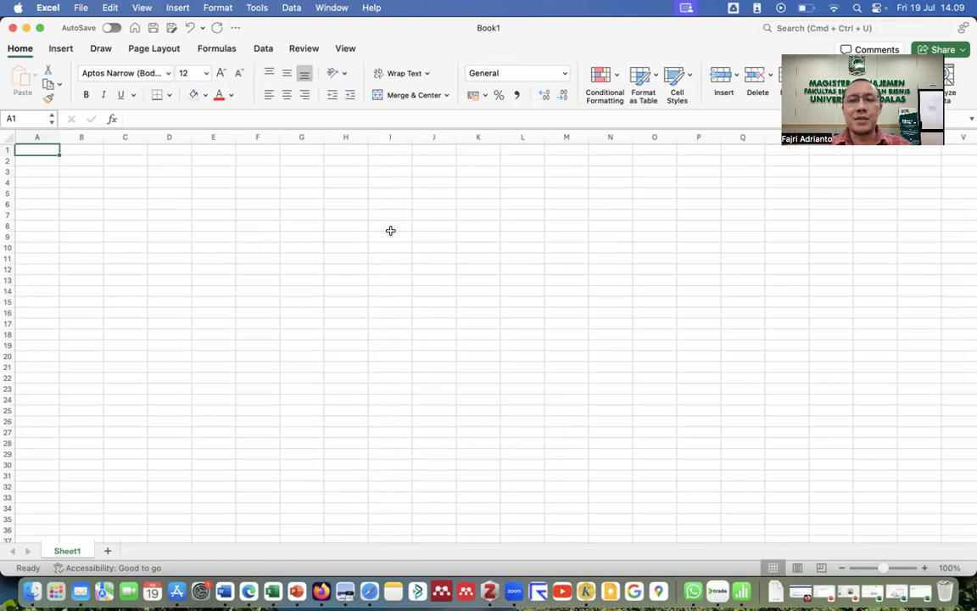
Zoom the empty Book1 sheet in to 160%.
left_click(926, 567)
left_click(925, 567)
left_click(925, 567)
left_click(925, 567)
left_click(925, 567)
left_click(925, 567)
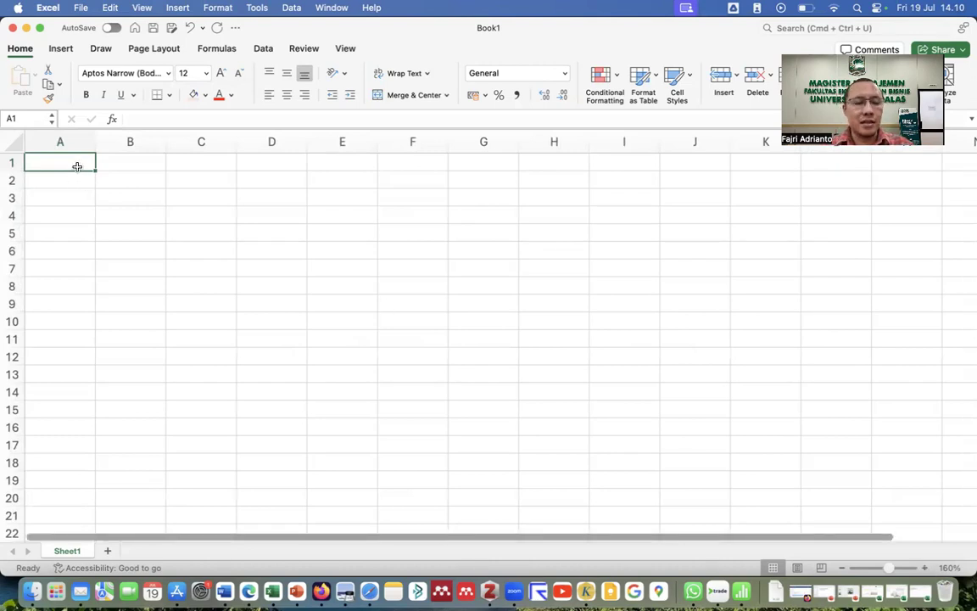
Enter the title SHORT STRADDLE in cell A1, correcting the typos.
type("SHORT STRADDLE")
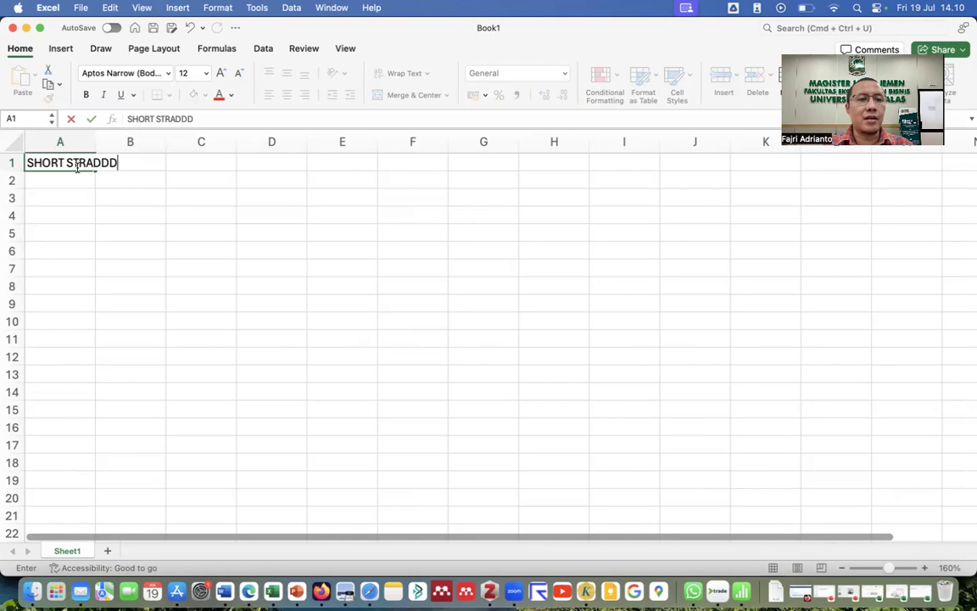
key("BackSpace")
key("BackSpace")
type("LE")
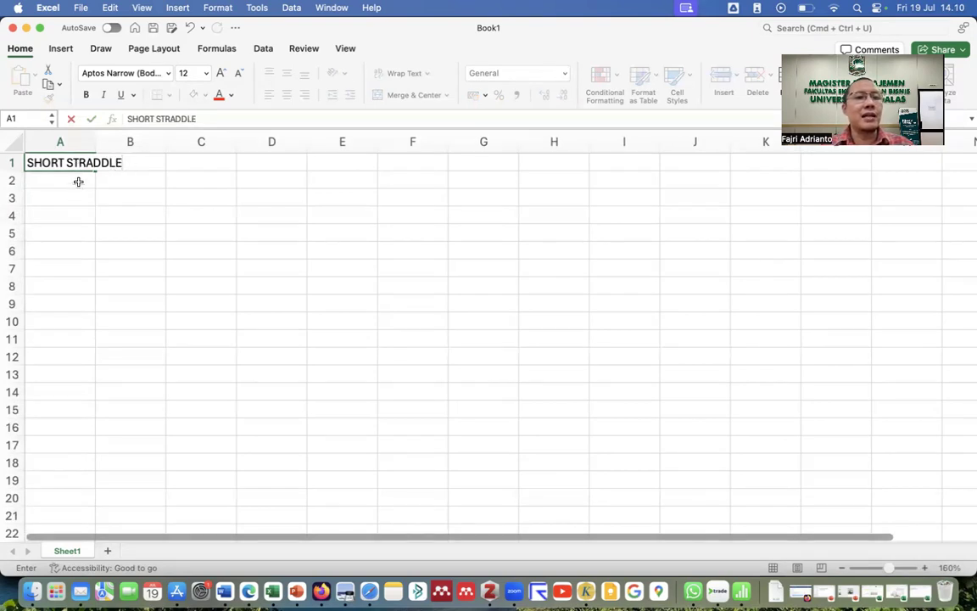
left_click(78, 183)
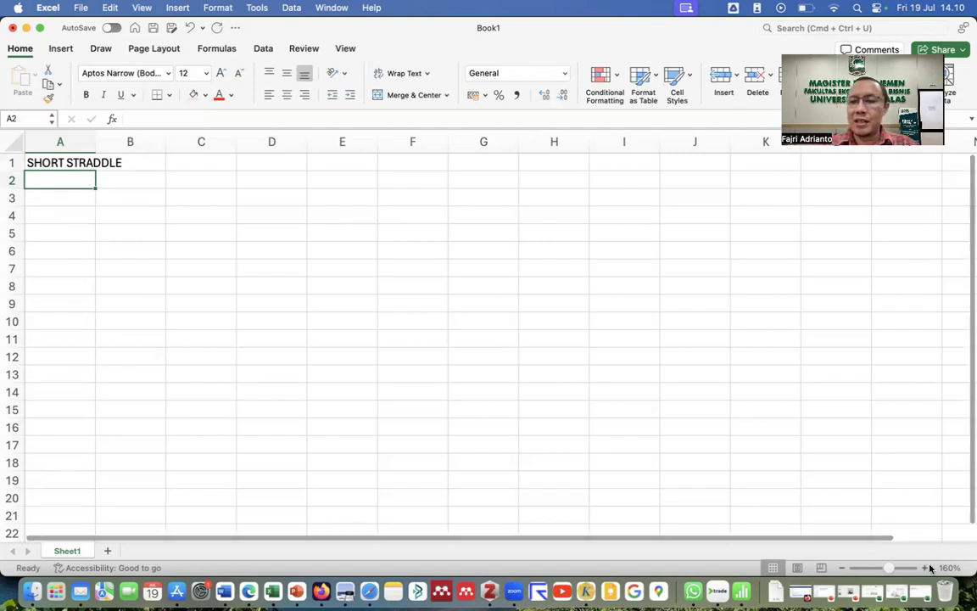
Increase the sheet zoom to 200%.
left_click(927, 569)
left_click(928, 569)
left_click(927, 569)
left_click(928, 569)
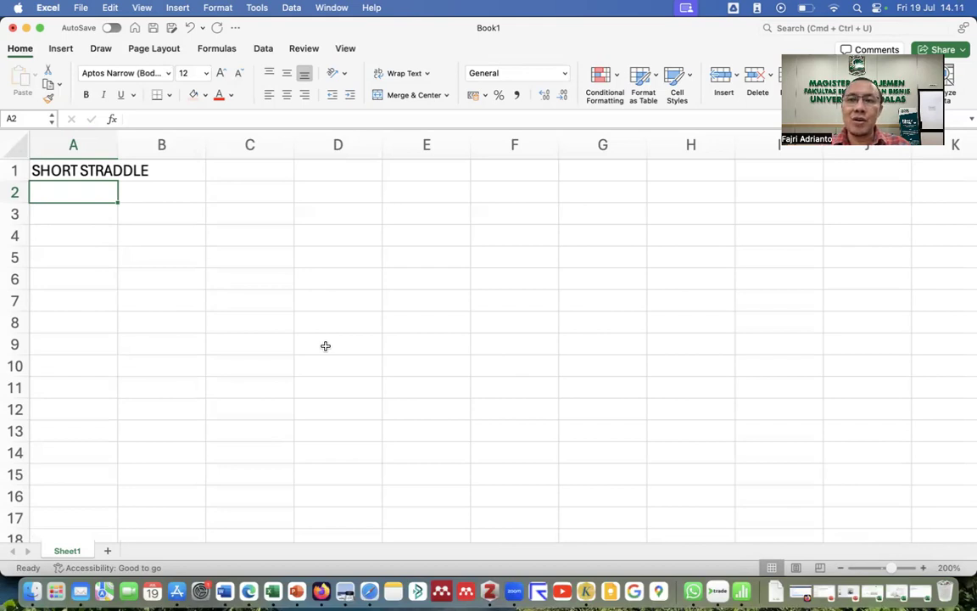
Enter the labels JUAL OPSI CALL, JUAL OPSI PUT and TAEH down column A from A3.
left_click(66, 213)
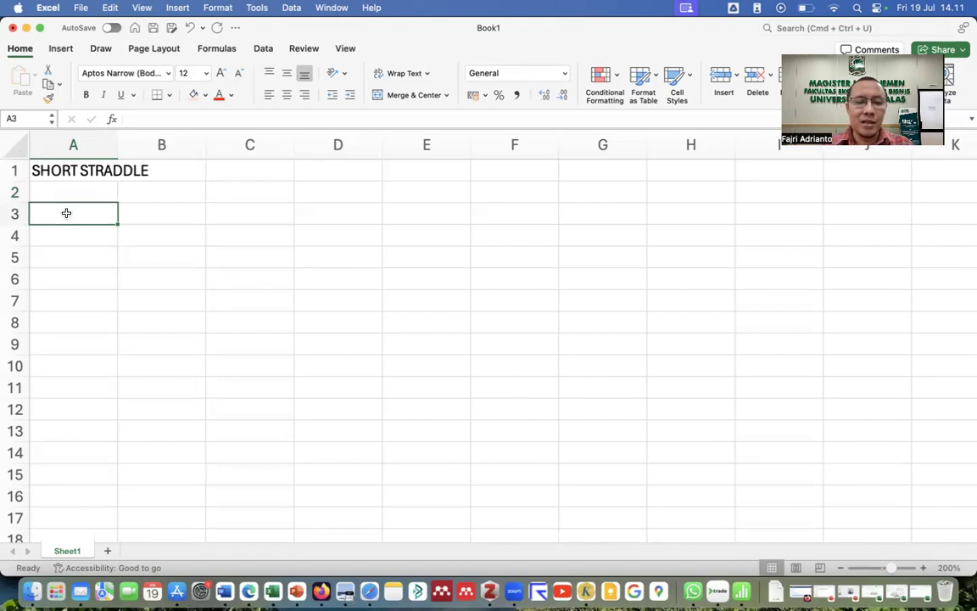
type("JUAL OPSI CALL")
key("Return")
type("JUAL OPSI PUT")
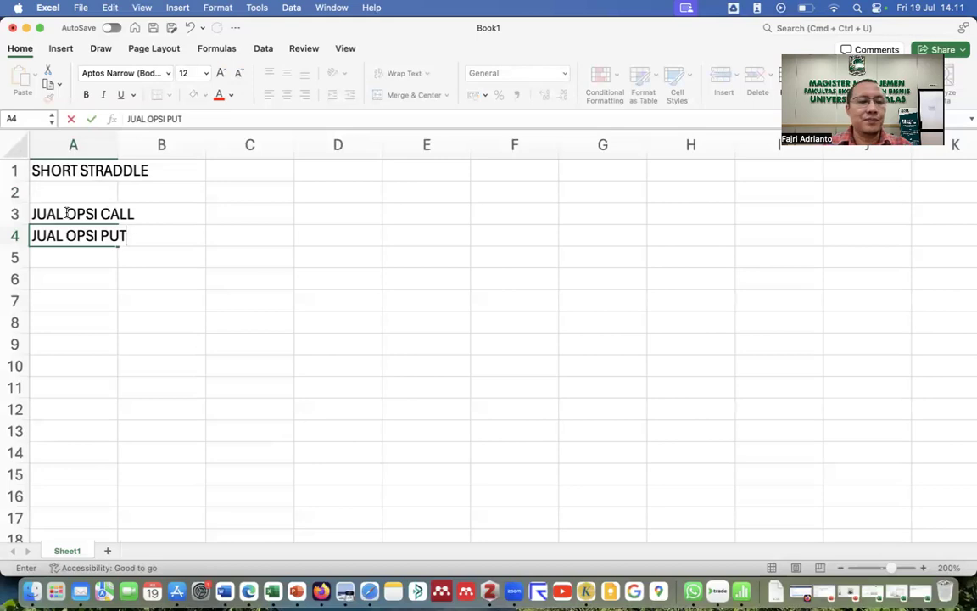
key("Return")
key("Return")
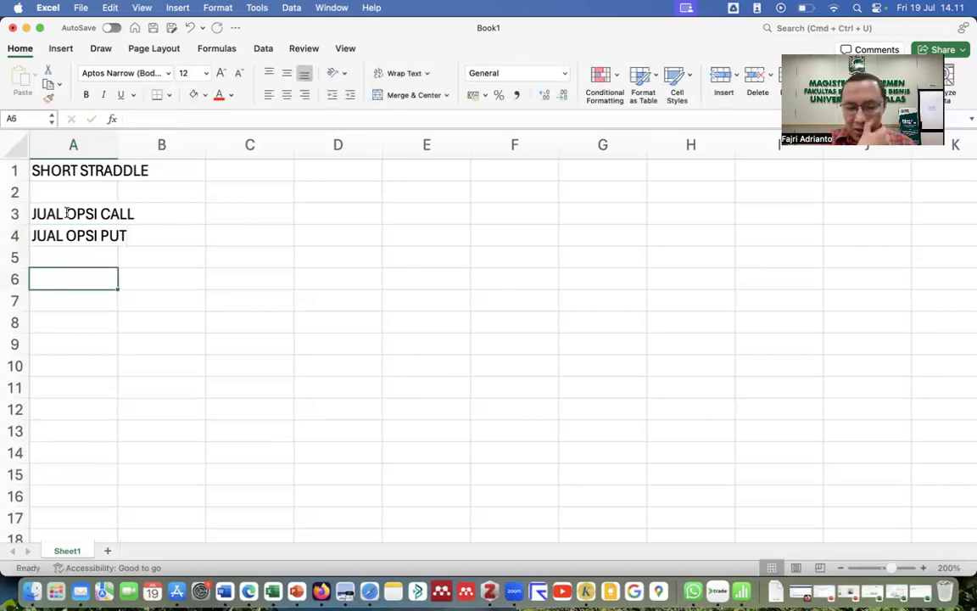
type("TAEH")
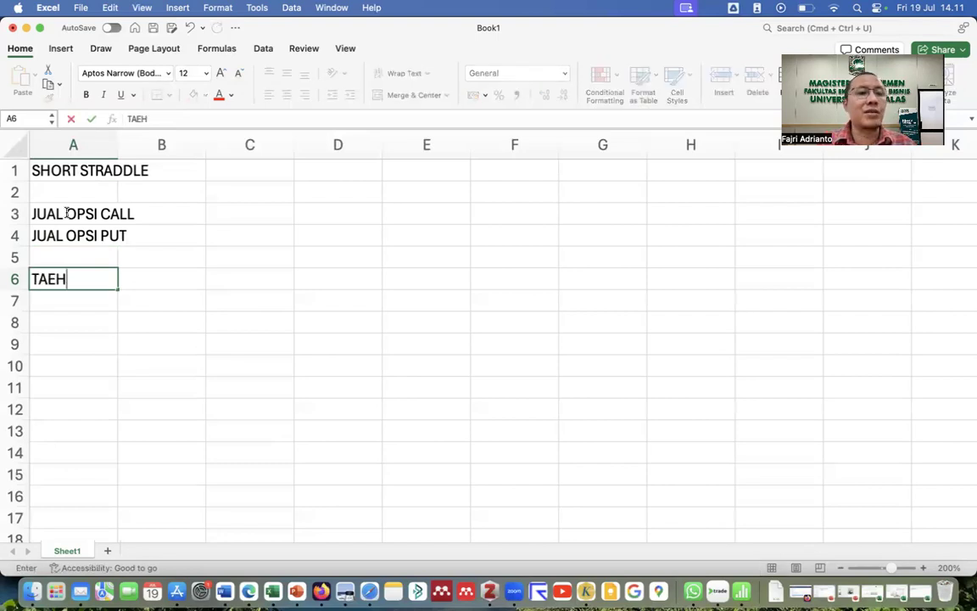
key("Return")
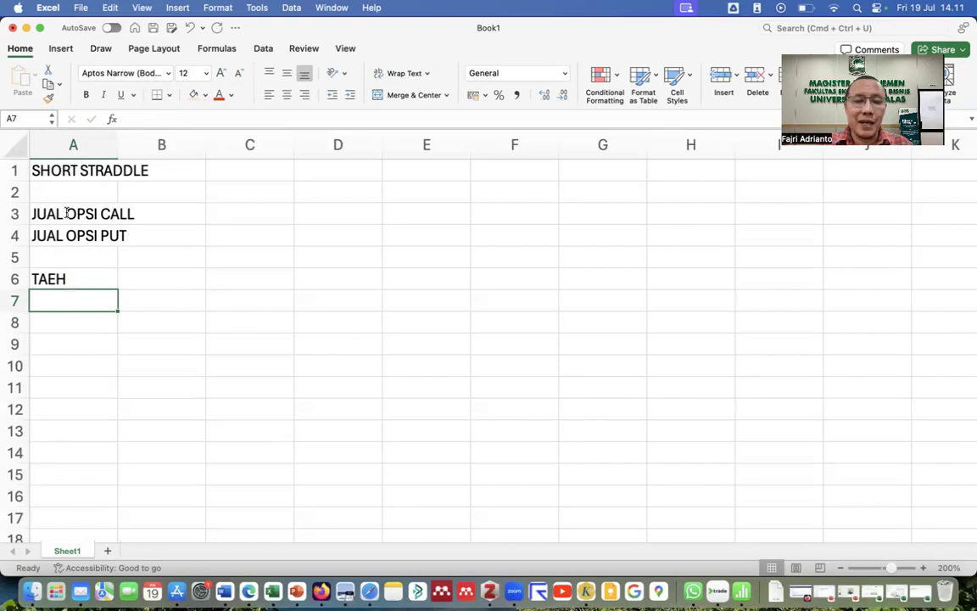
Add the EP 4000 and Premi 100 rows with their values in column B.
type("EP")
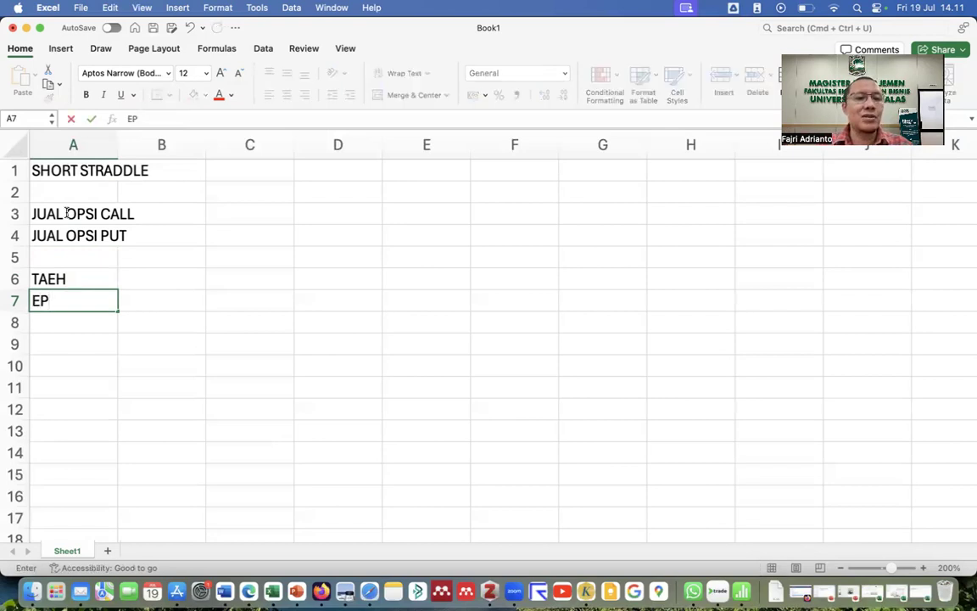
key("Tab")
type("4000")
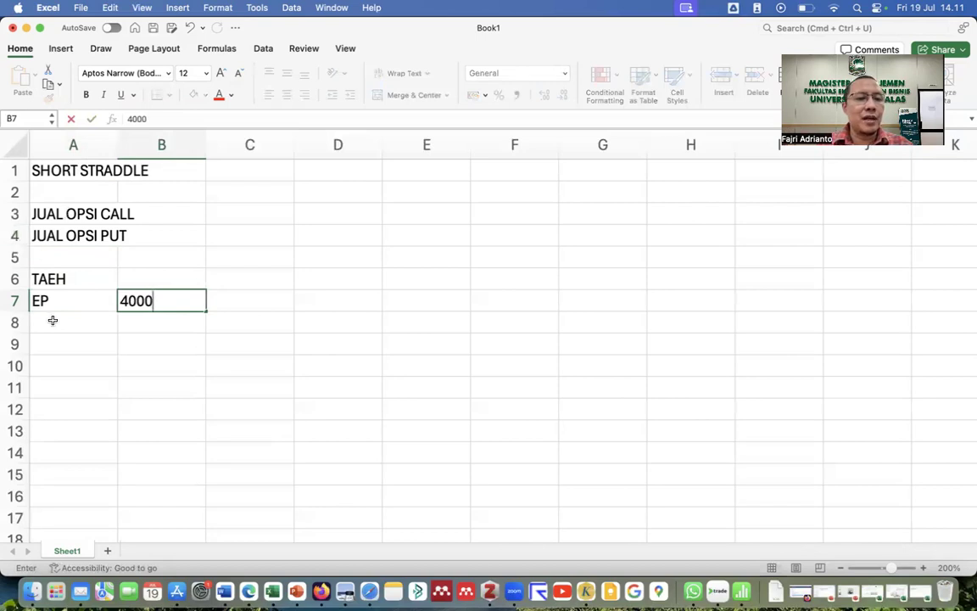
left_click(50, 320)
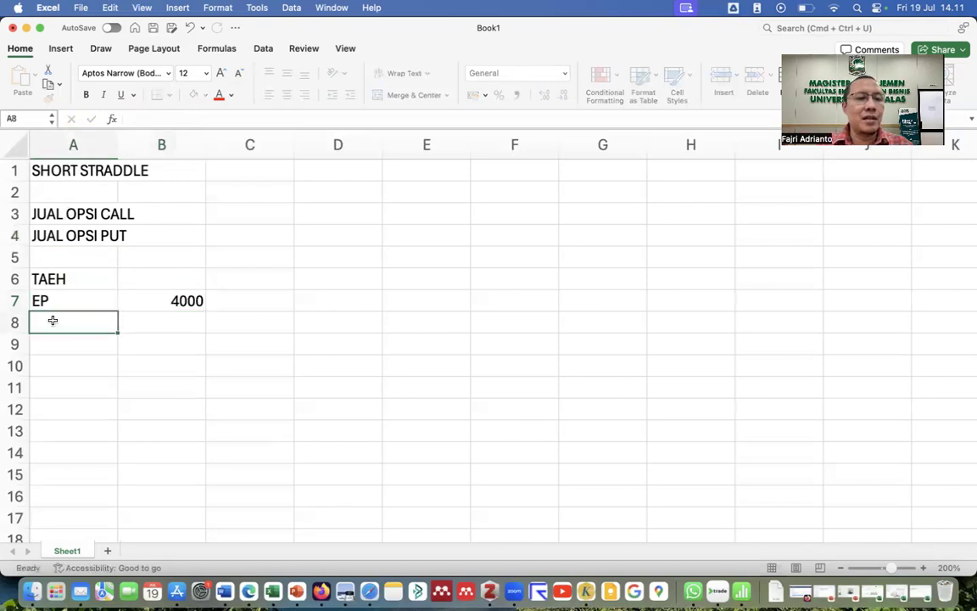
type("Premi")
key("Return")
left_click(170, 322)
type("100")
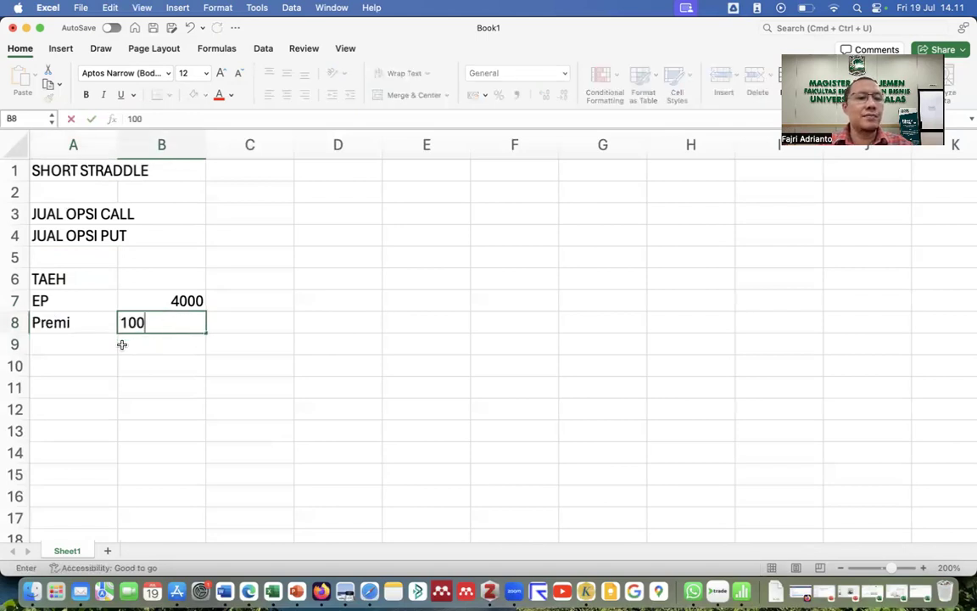
key("Return")
Shift the EP and Premi rows down one row, then label A7 CALL and A10 PUT.
left_click_drag(75, 303, 159, 347)
left_click(93, 296)
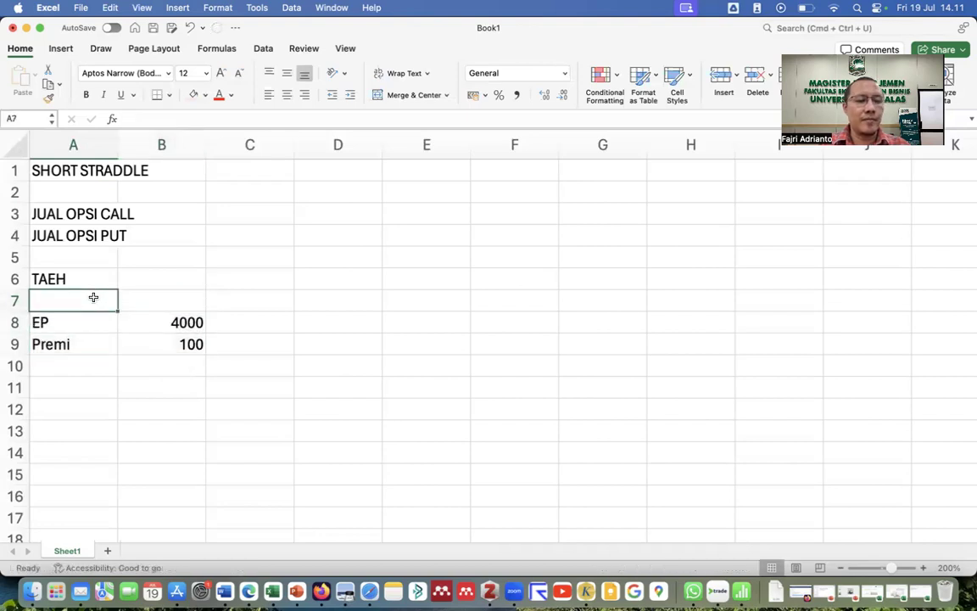
type("CALL")
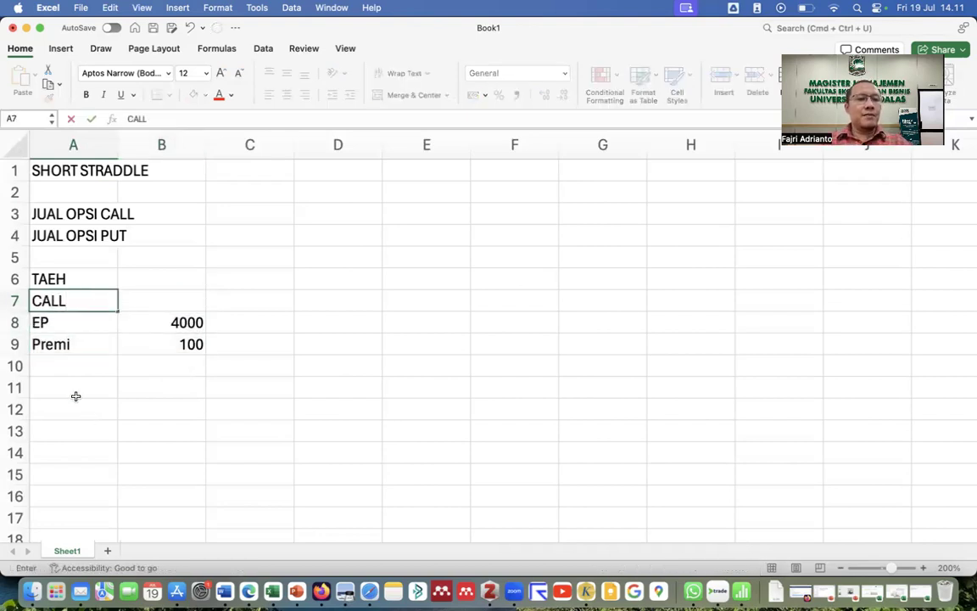
left_click(64, 366)
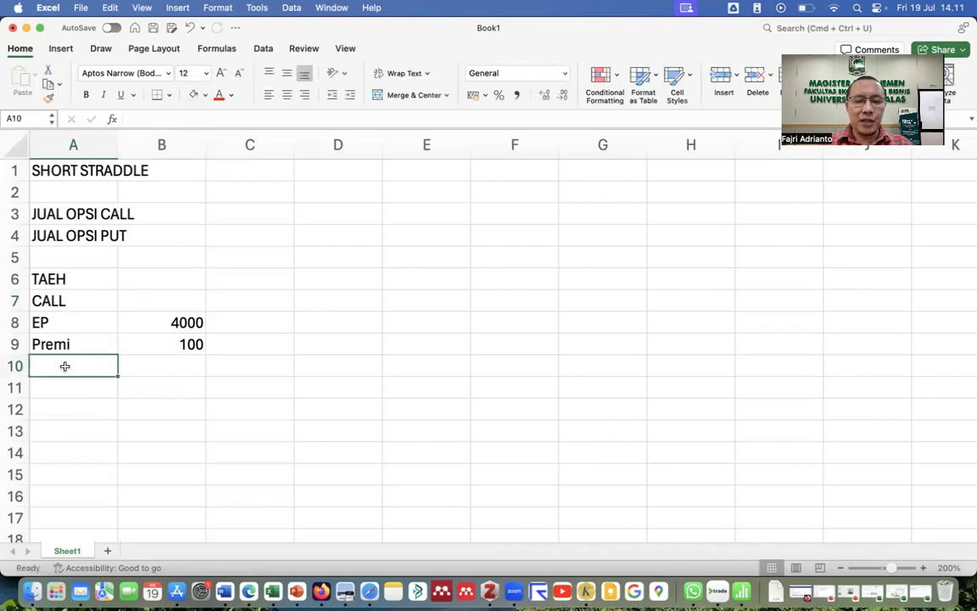
type("PUT")
key("Return")
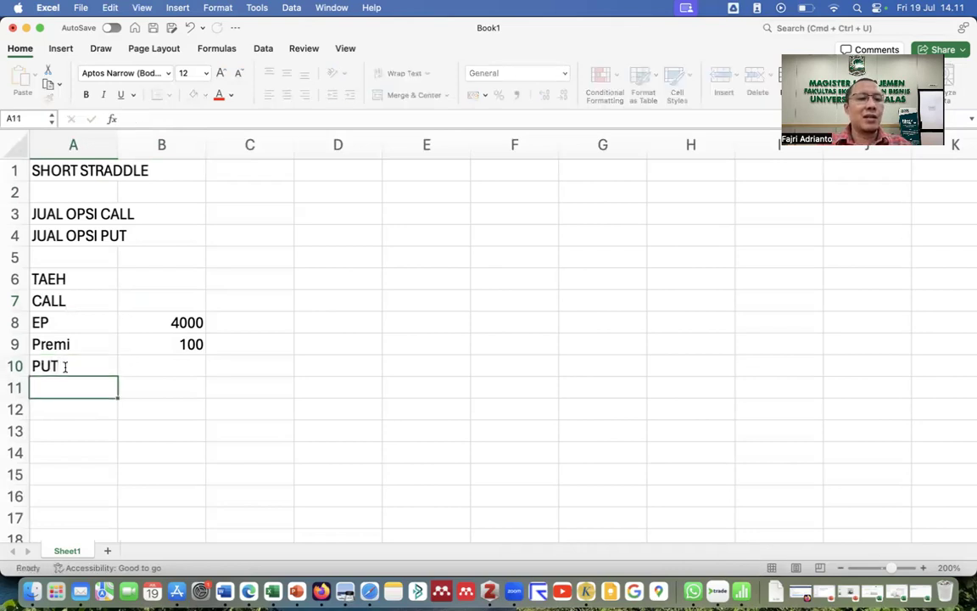
left_click_drag(68, 321, 165, 336)
Copy the EP 4000 and Premi 100 rows into A11 beneath the PUT label.
key("super+c")
left_click(82, 390)
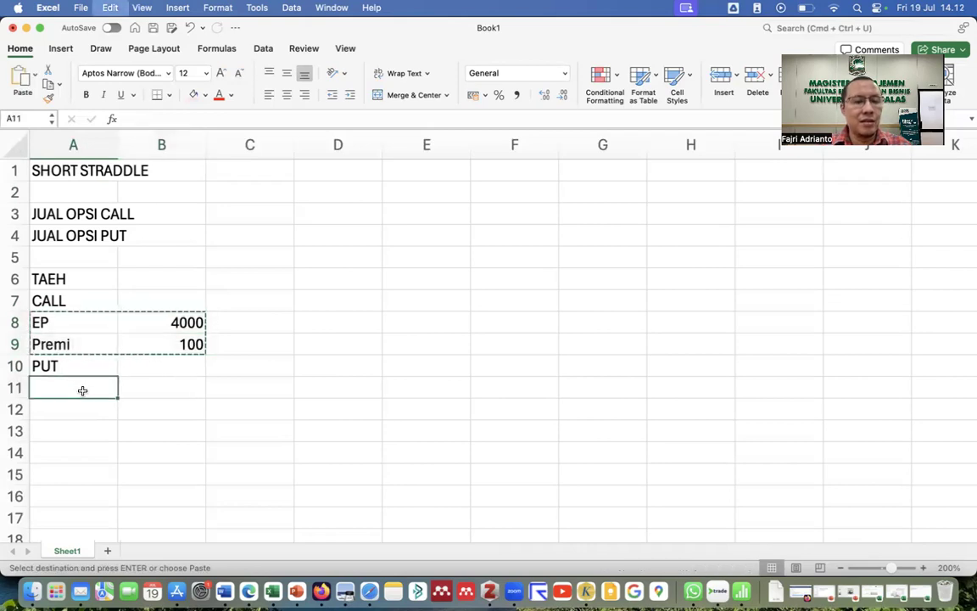
key("super+v")
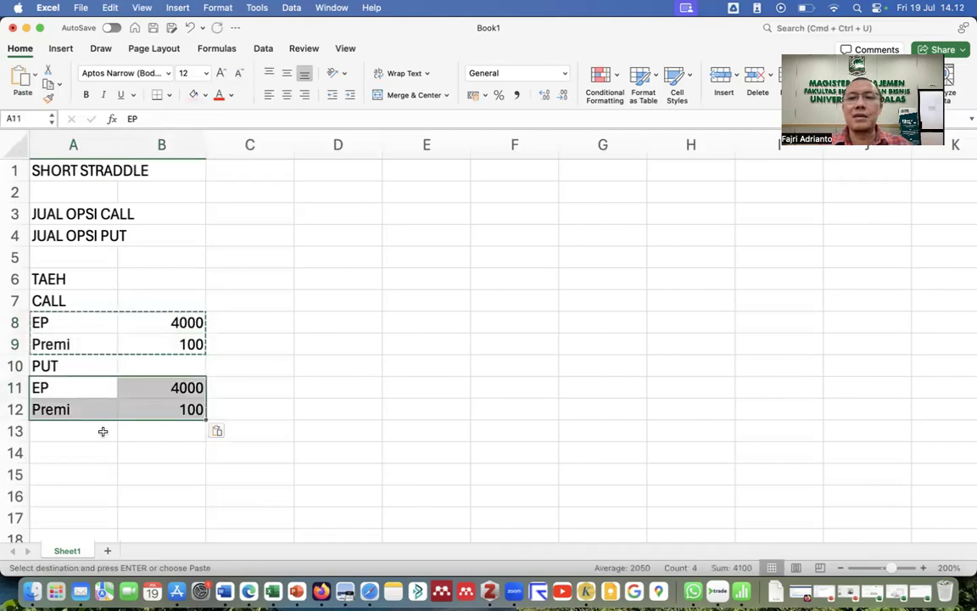
left_click(98, 458)
left_click(185, 343)
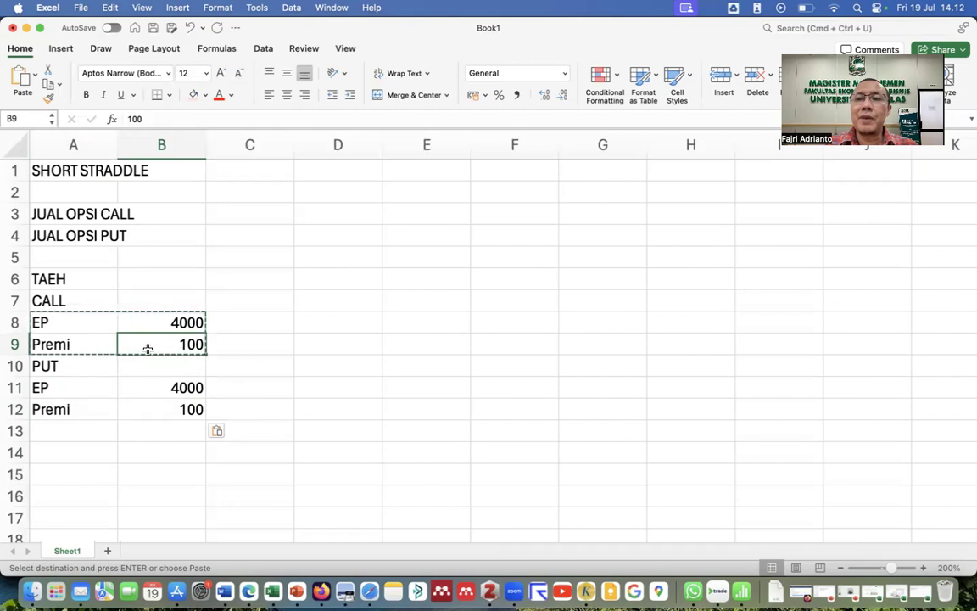
left_click(157, 410)
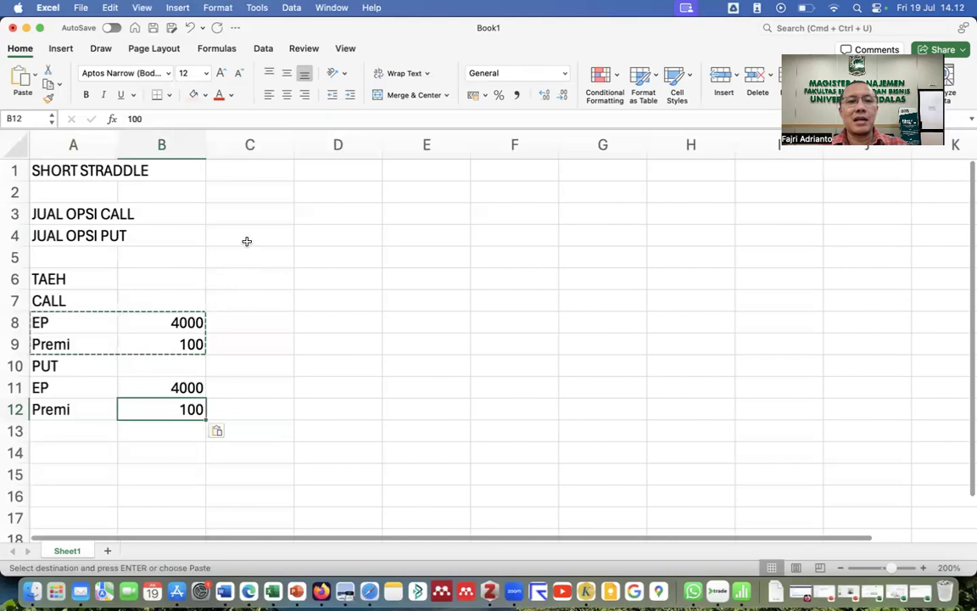
Enter the HARGA heading in D2 with starting prices 2750 and 2800 below it.
left_click(321, 189)
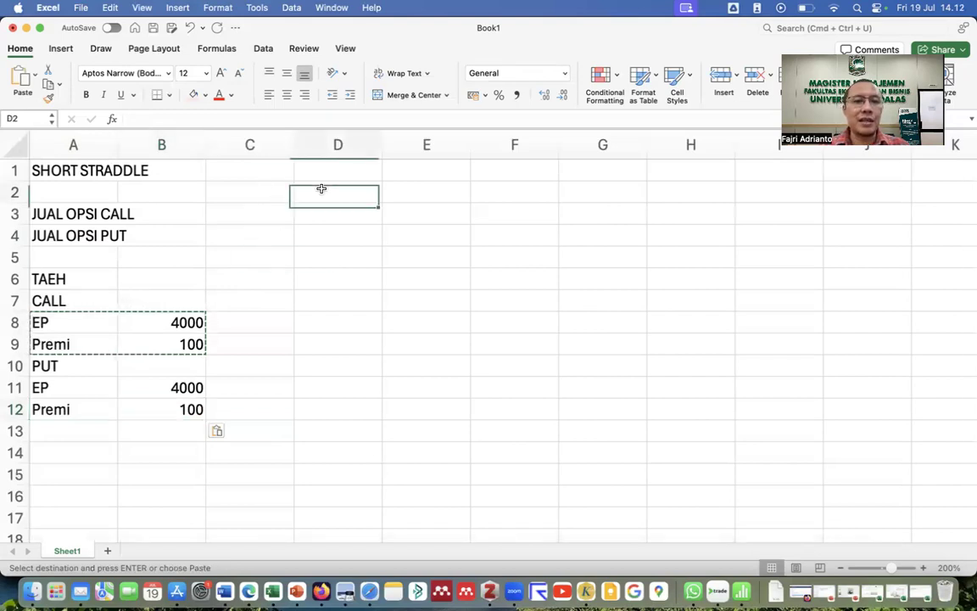
type("HARGA")
key("Return")
type("2750")
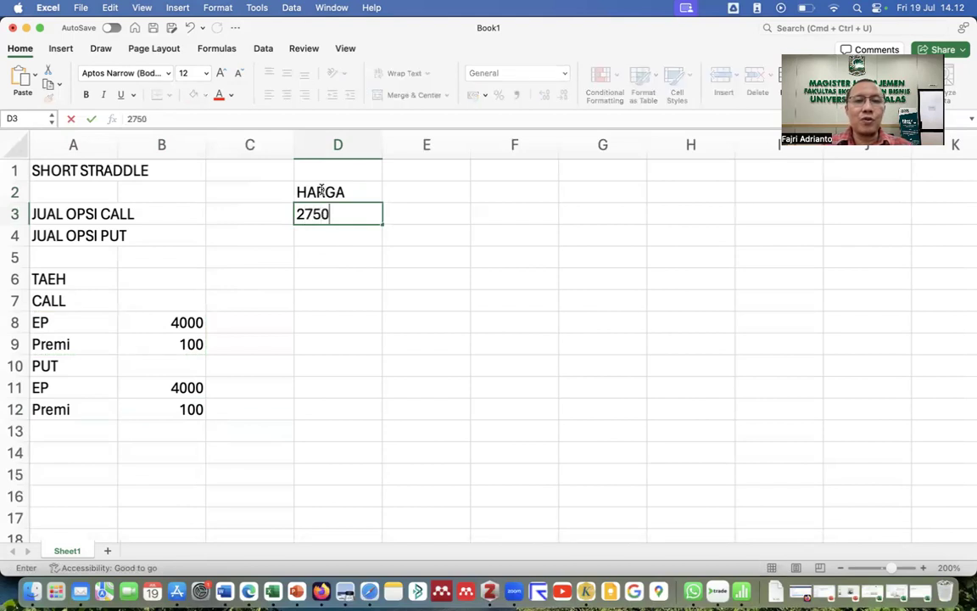
key("Return")
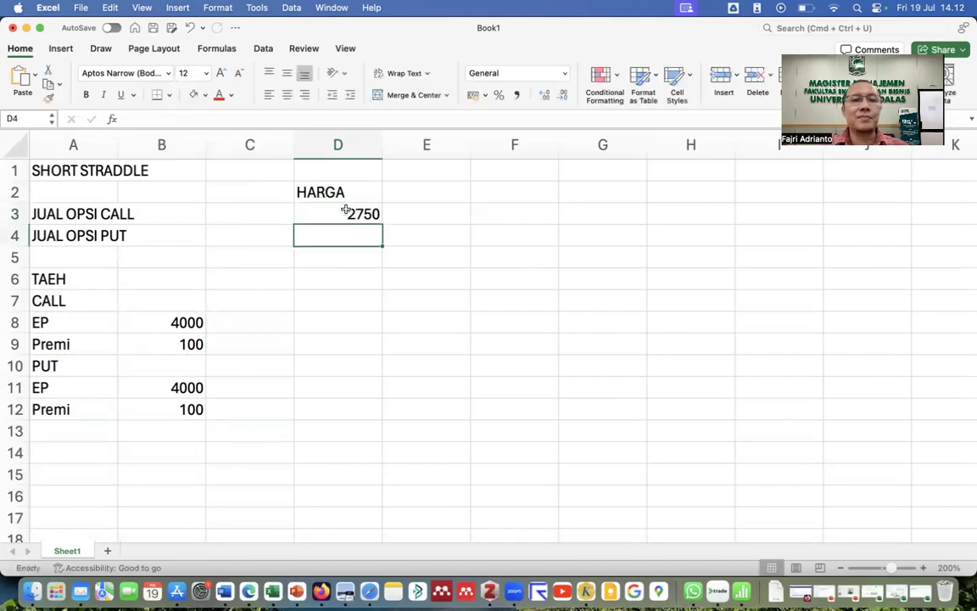
type("2800")
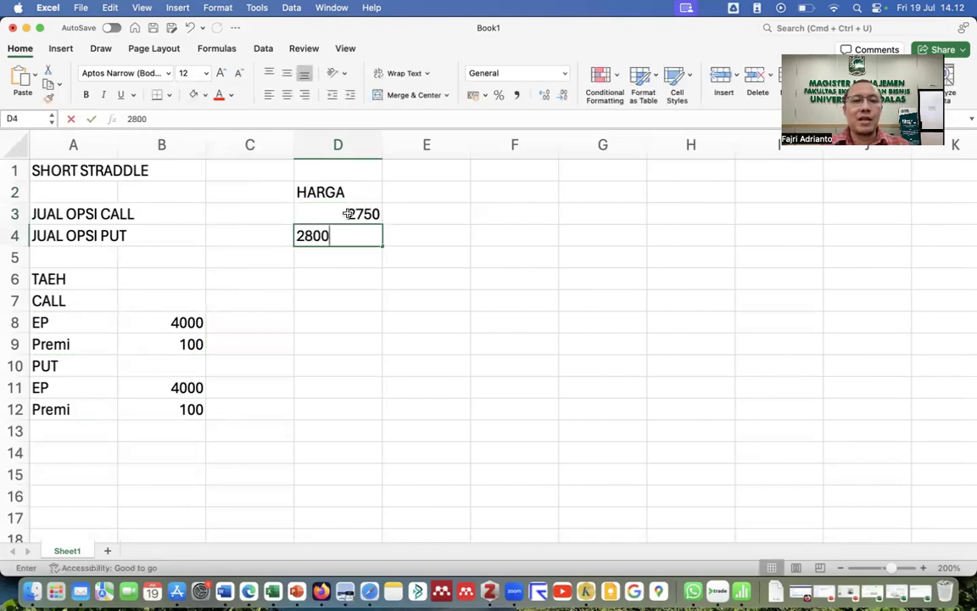
key("Return")
Extend the price series in steps of 50 down to 5750 in D63.
left_click_drag(356, 212, 358, 235)
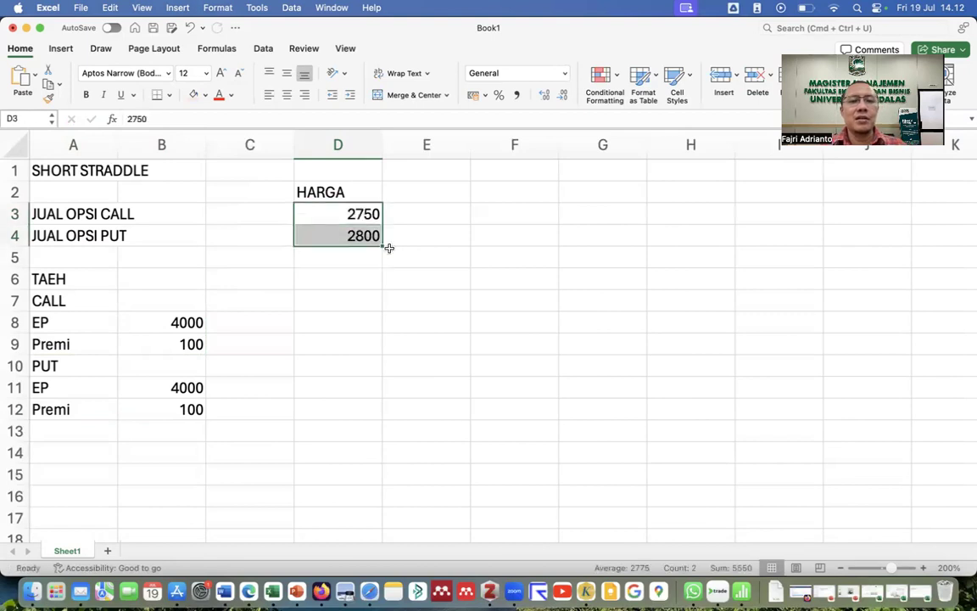
left_click_drag(380, 246, 373, 473)
scroll(447, 362, "up", 3)
scroll(447, 362, "up", 15)
left_click_drag(400, 190, 400, 314)
left_click(400, 191)
scroll(400, 191, "left", 2)
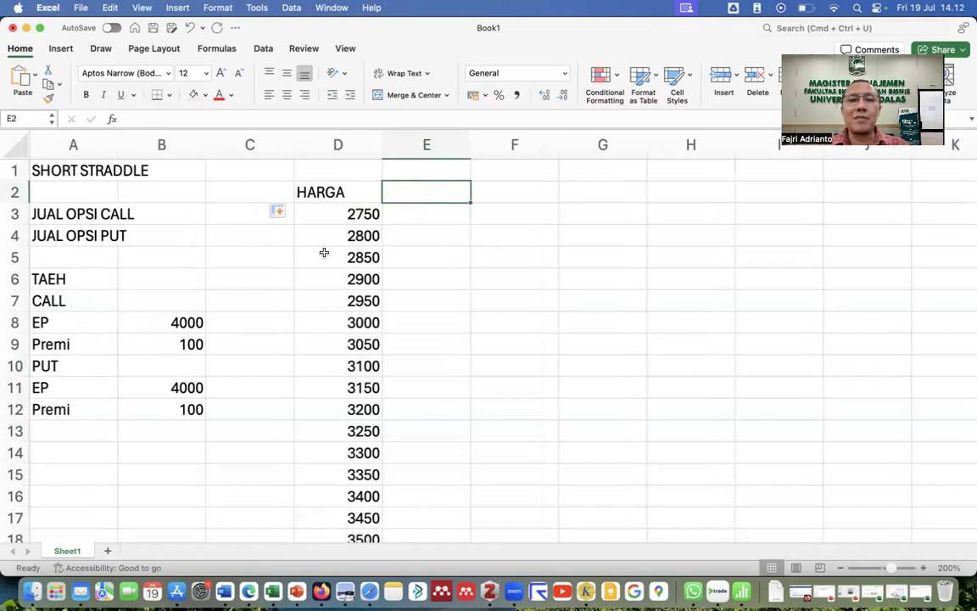
Type the heading JUAL CALL OPTION into E1 across E1:F1.
left_click_drag(423, 170, 480, 173)
type("JU")
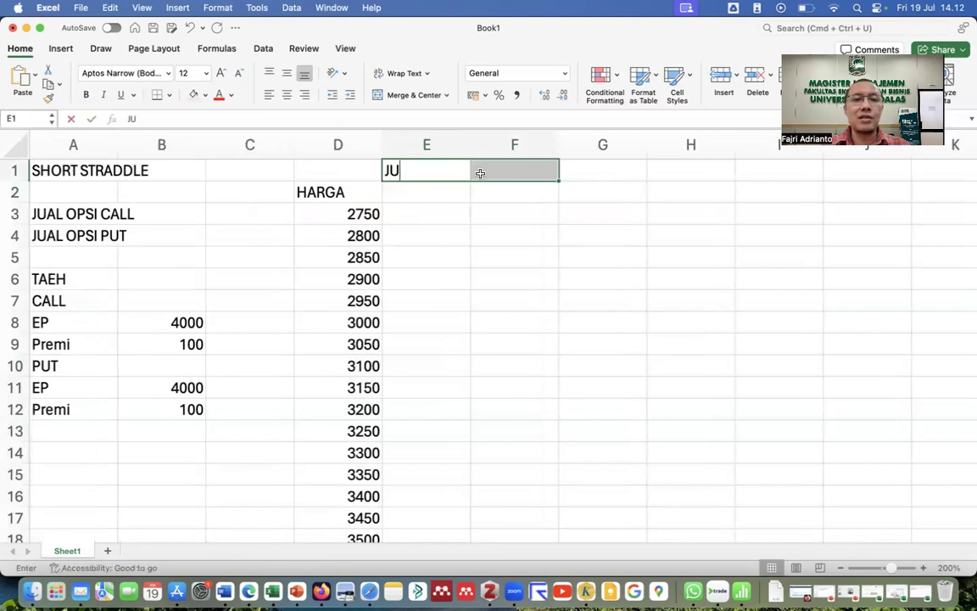
type("AL CALL")
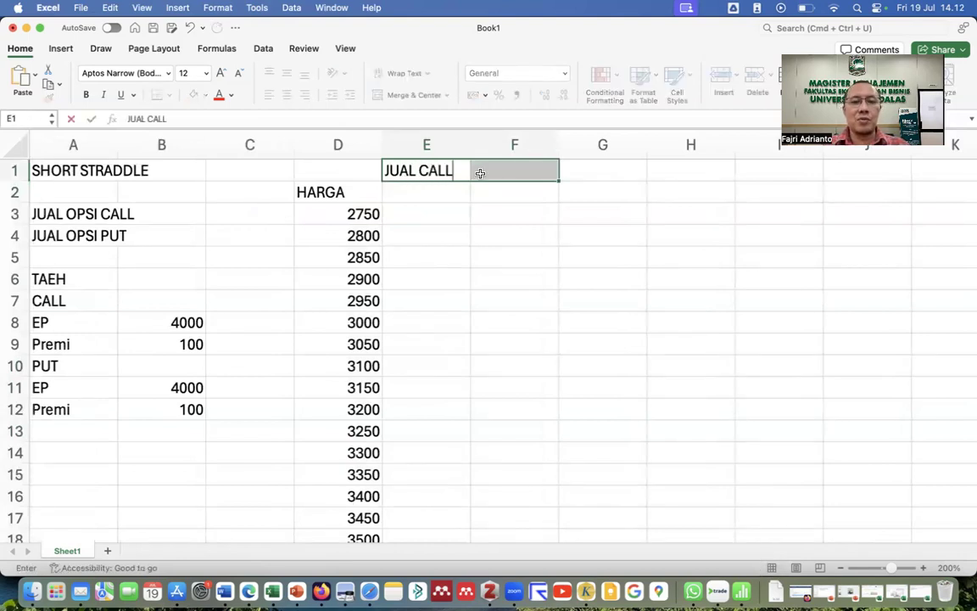
type(" OPTION")
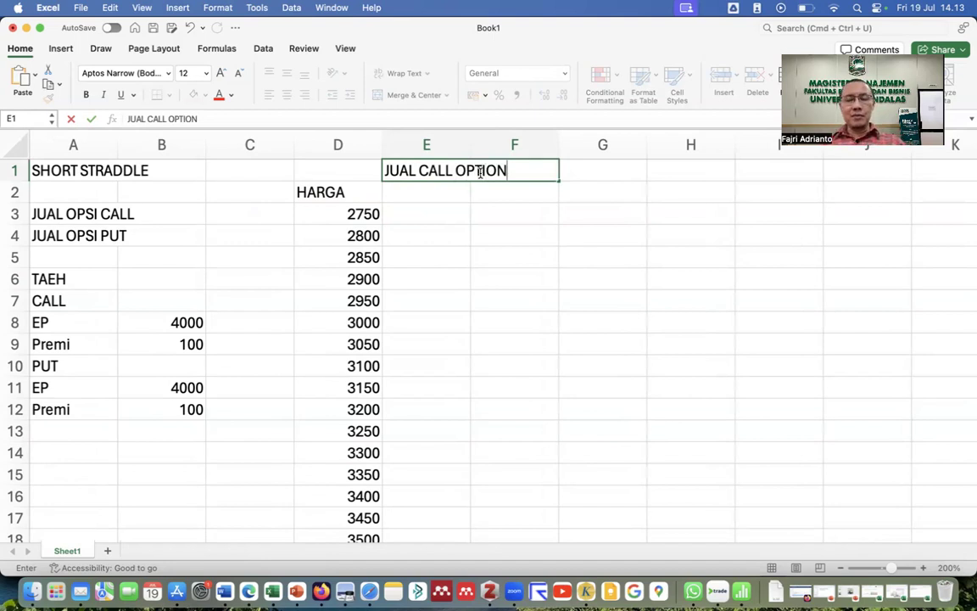
left_click(480, 172, "shift")
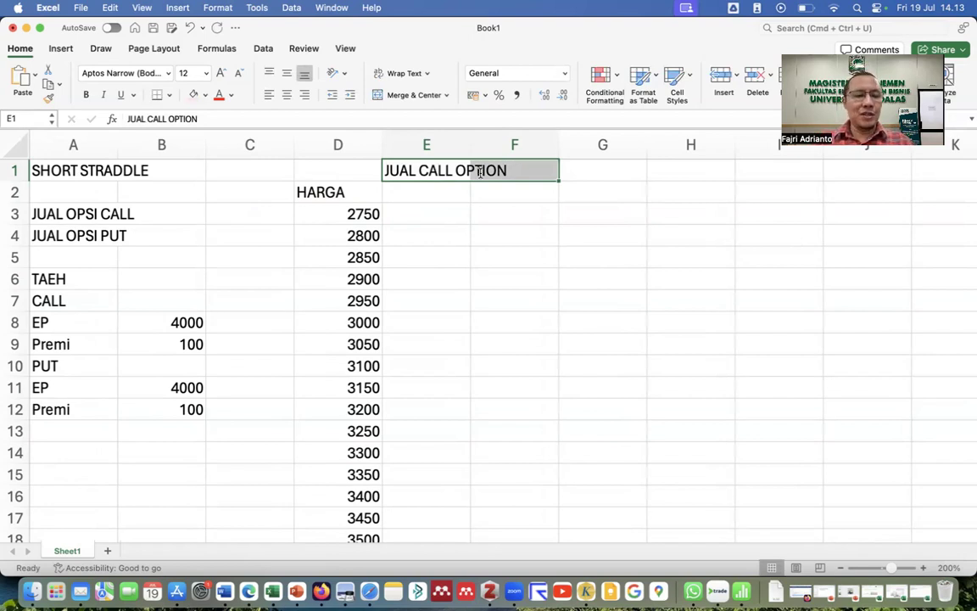
left_click(428, 198)
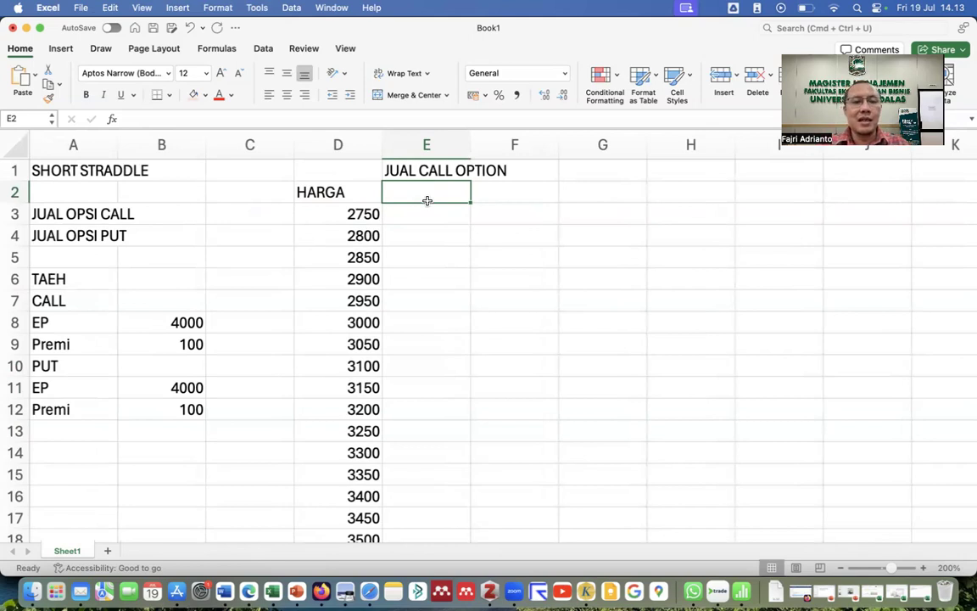
Head E2 with EKS and enter =IF(D3>$B$8;"YA";"TIDAK") in E3.
type("EKS")
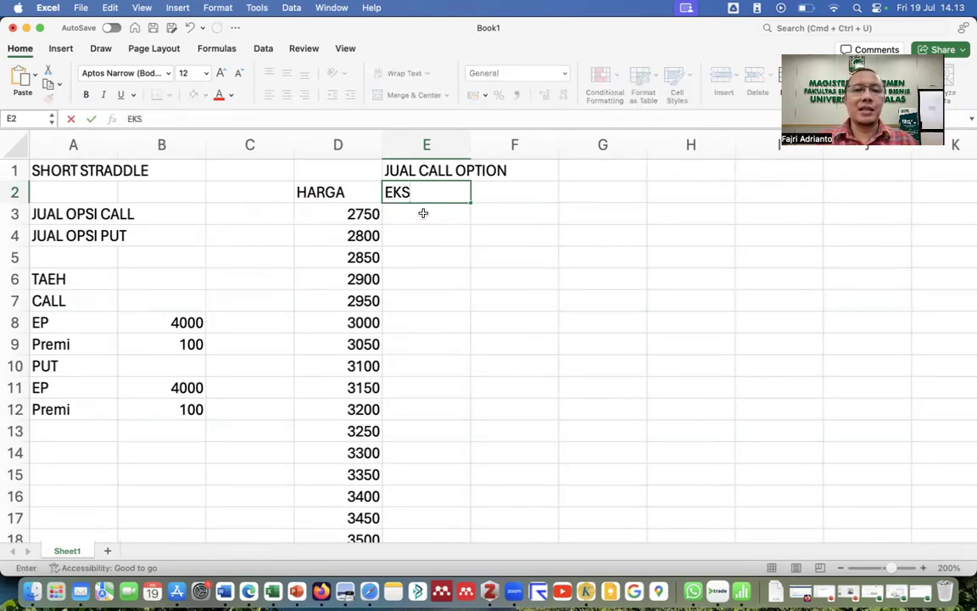
left_click(423, 214)
type("=IF(")
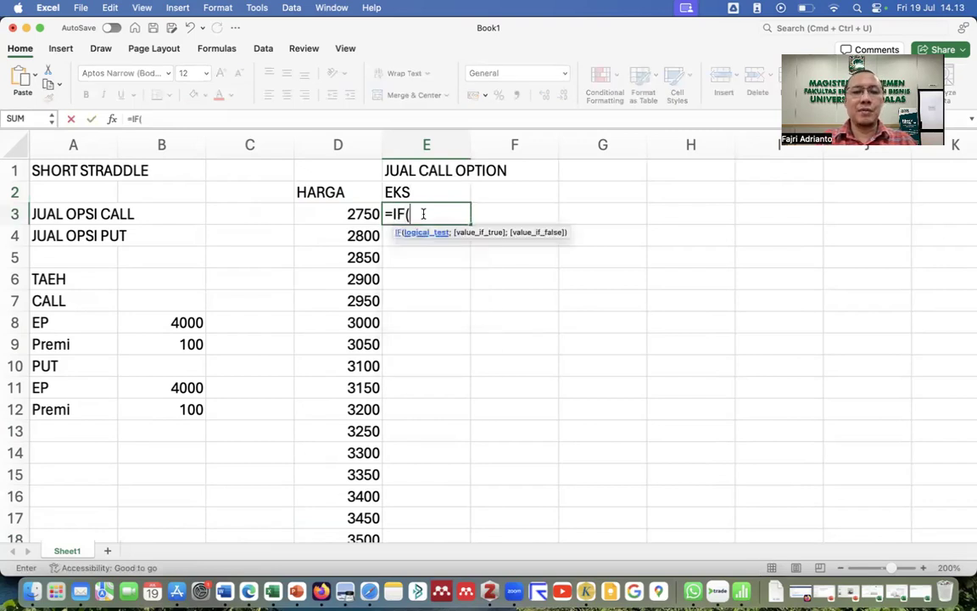
left_click_drag(335, 212, 331, 215)
type(">")
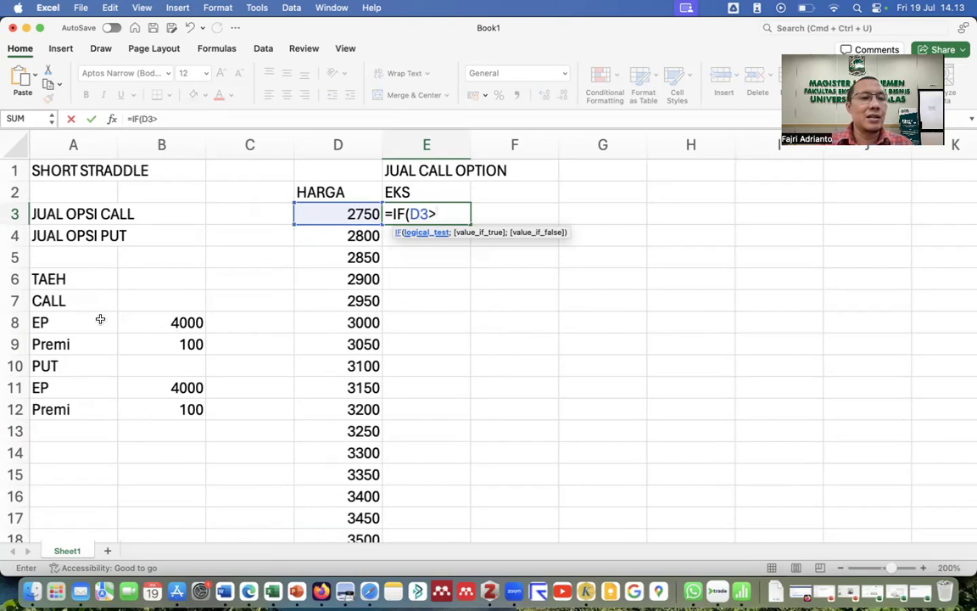
left_click(173, 322)
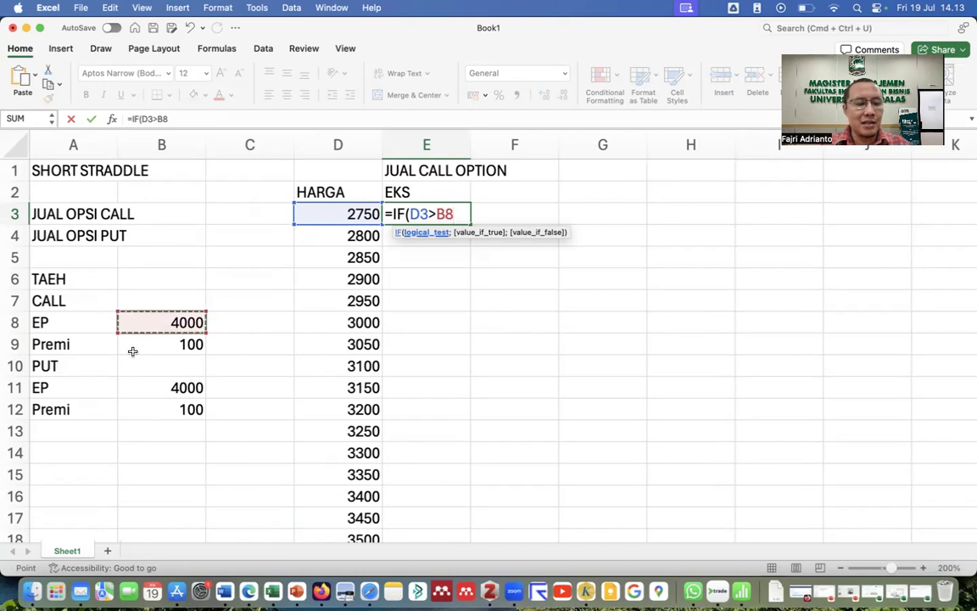
key("F4")
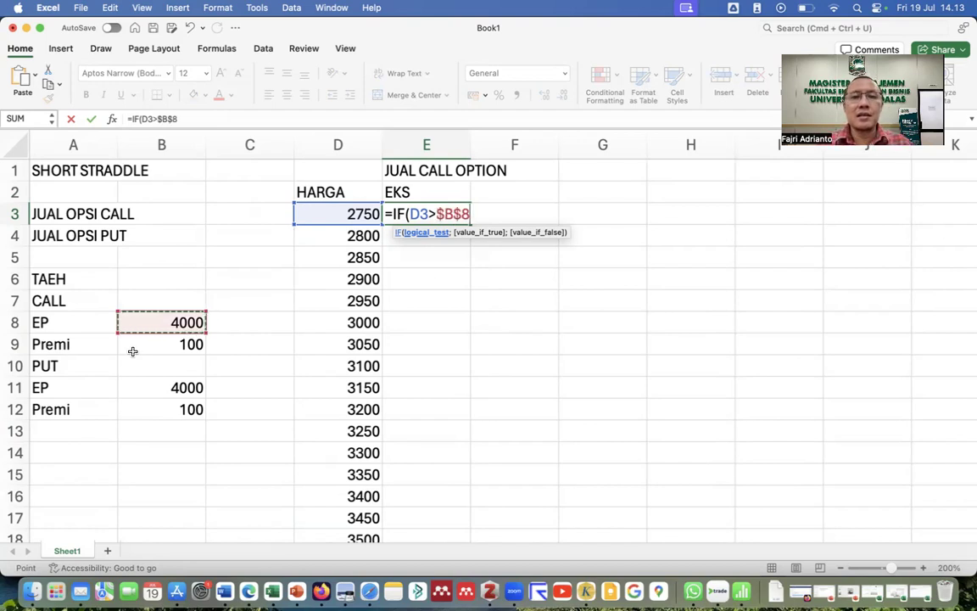
type(";")
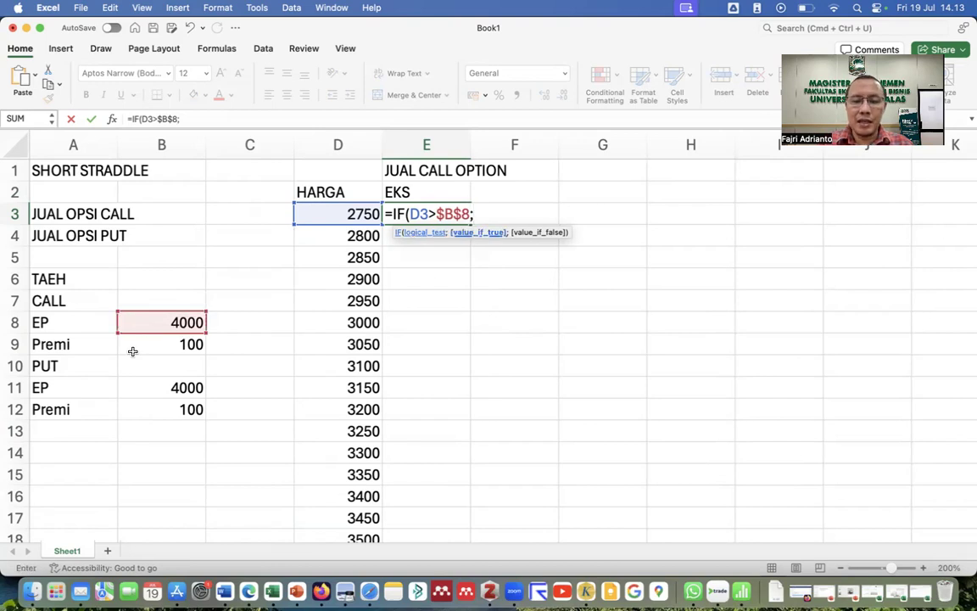
type("\"")
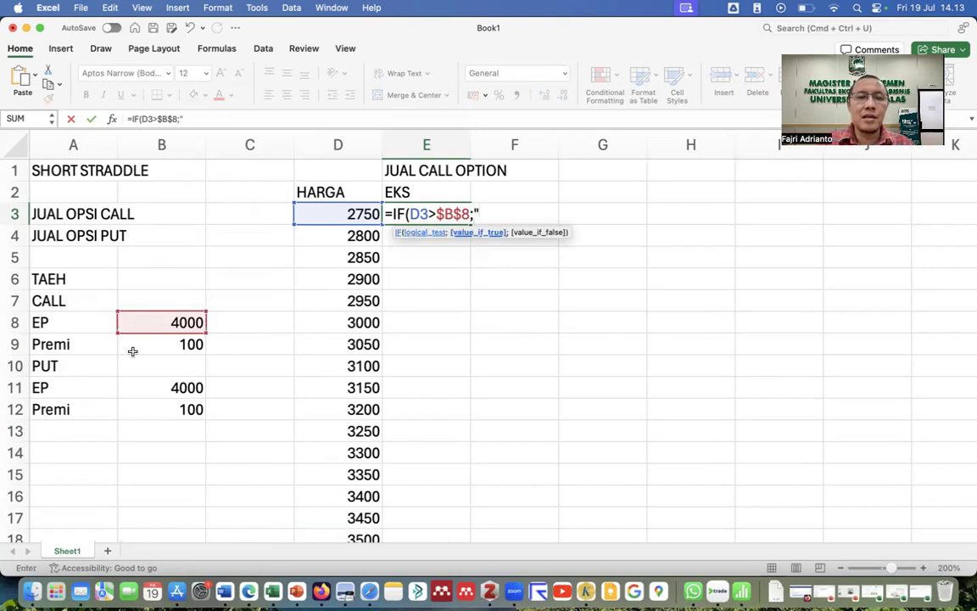
type("YA\";\"T")
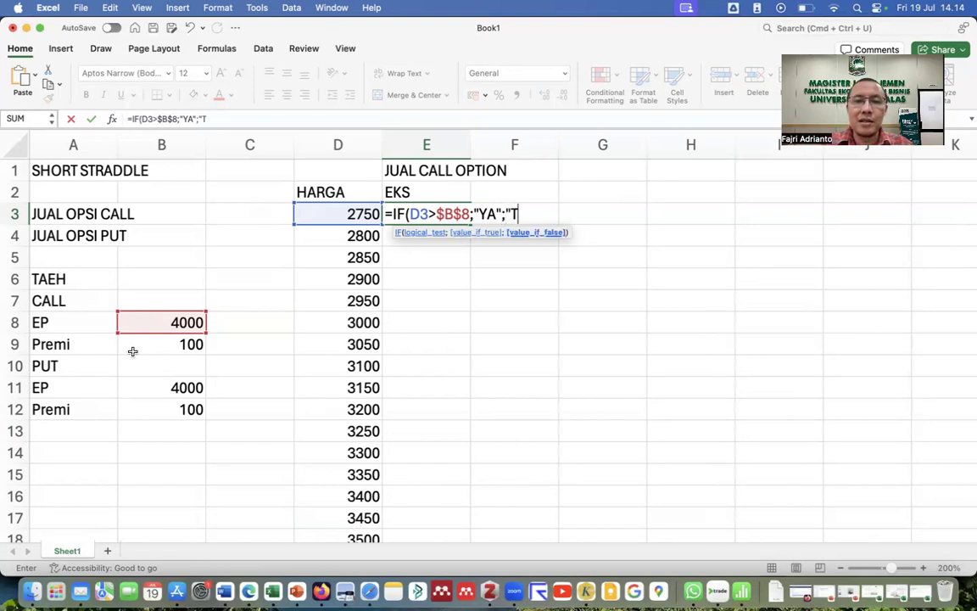
key("BackSpace")
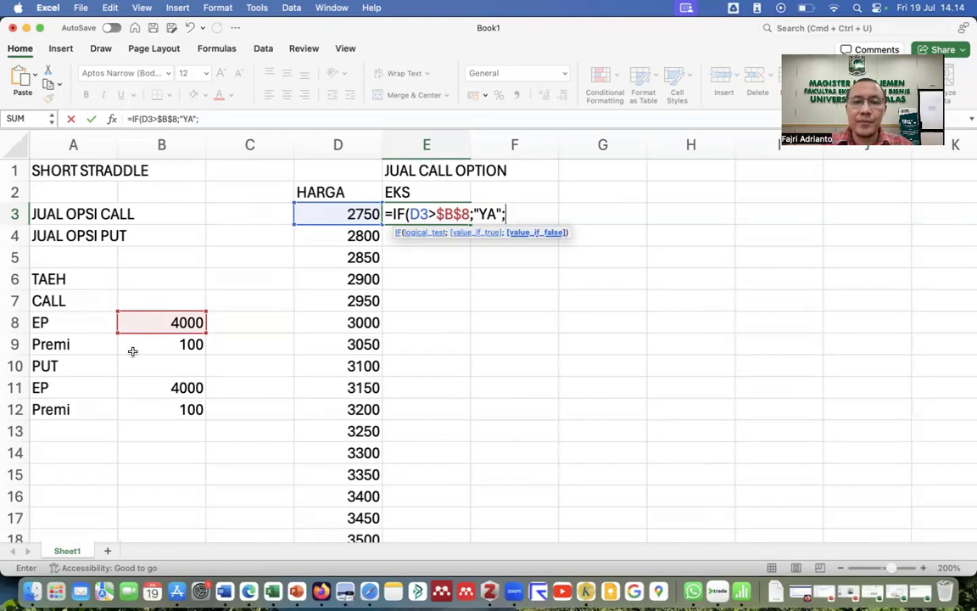
type("\"TID")
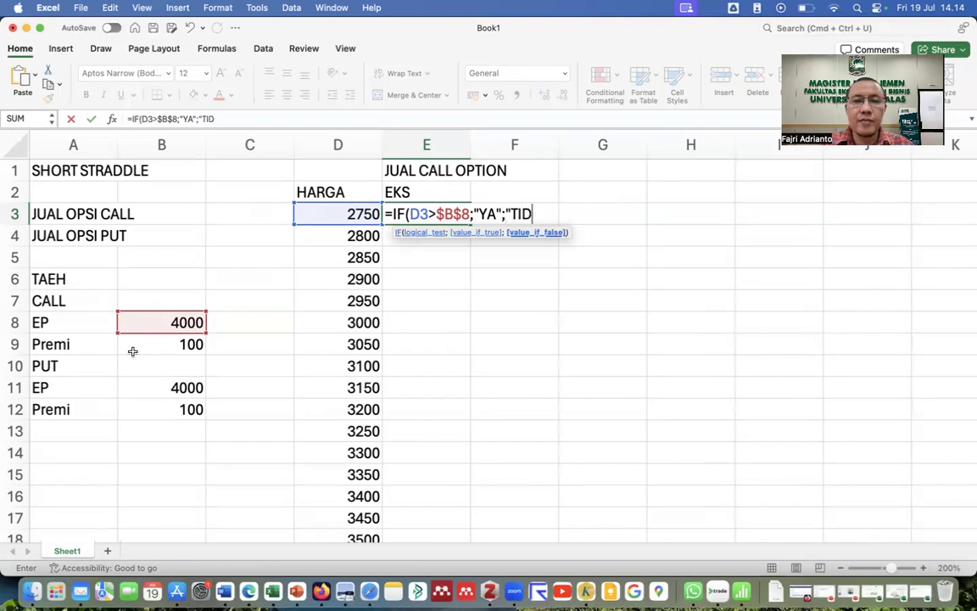
type("AK\")")
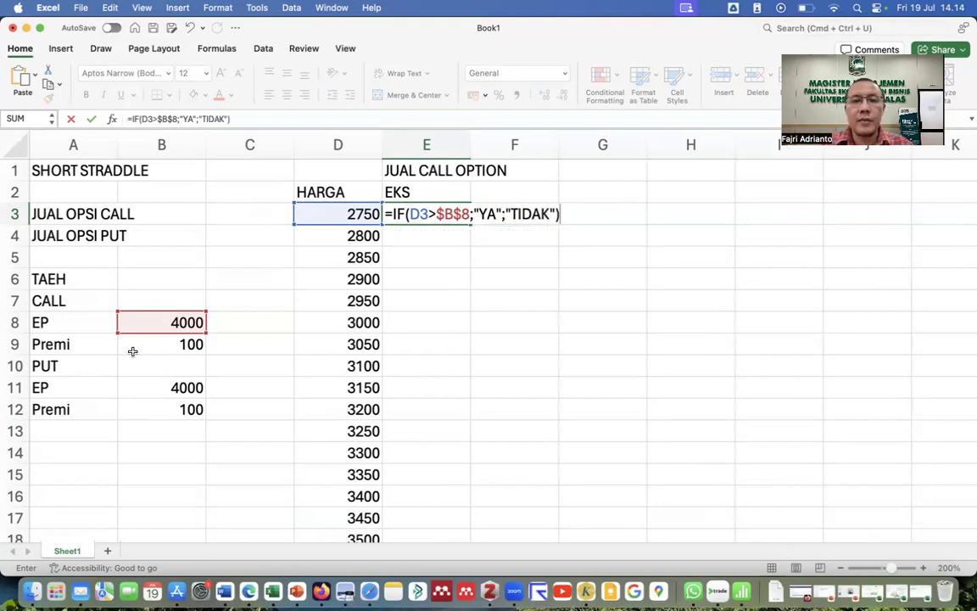
key("Return")
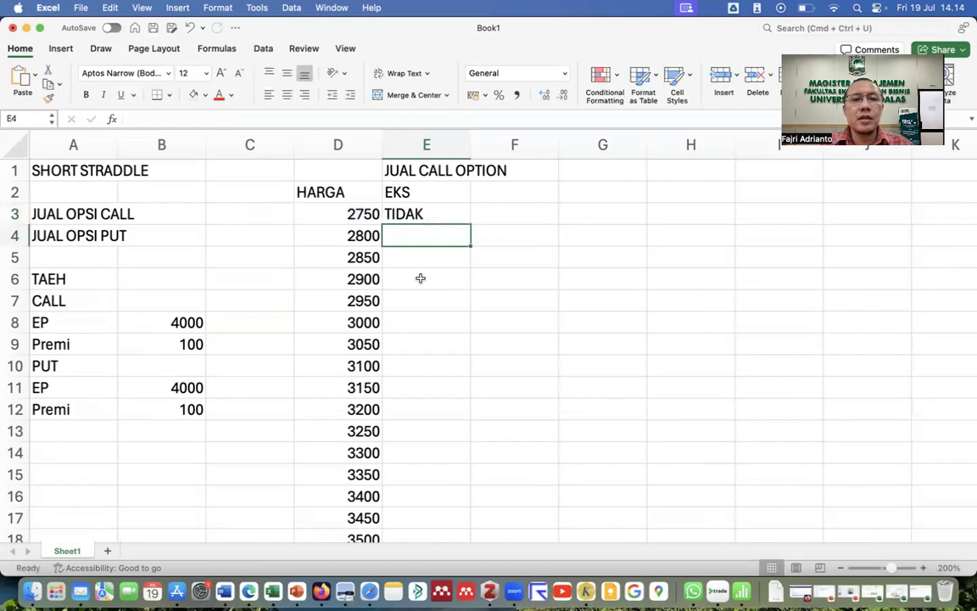
Centre E2:E3 and copy the IF formula down through all price rows.
left_click(417, 213)
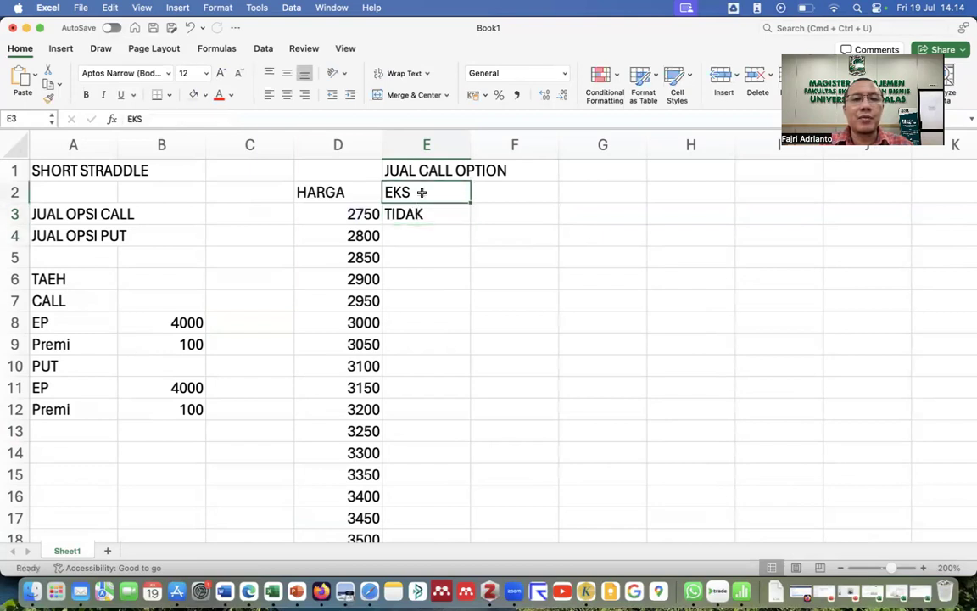
left_click_drag(447, 192, 421, 205)
left_click(286, 94)
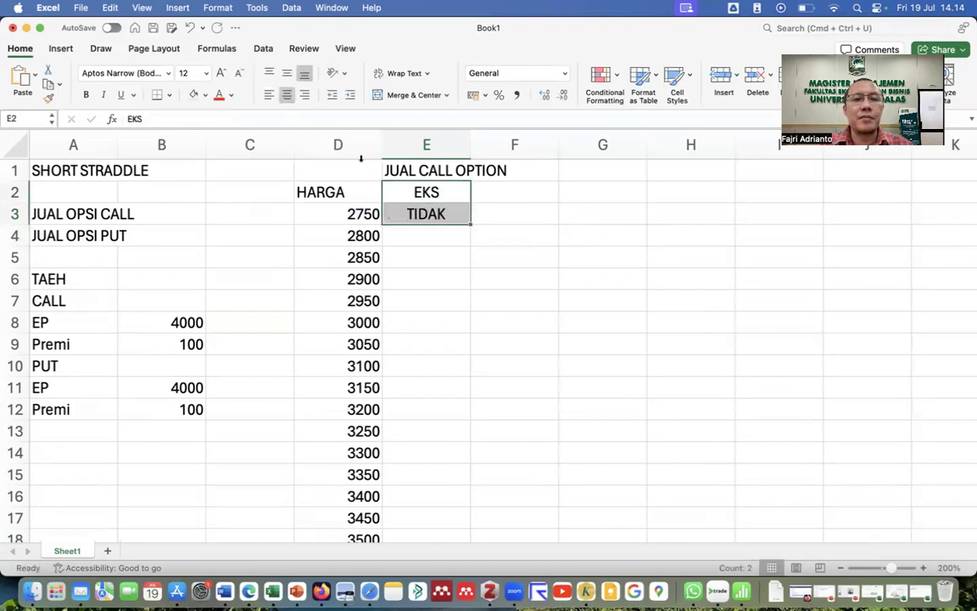
left_click(451, 218)
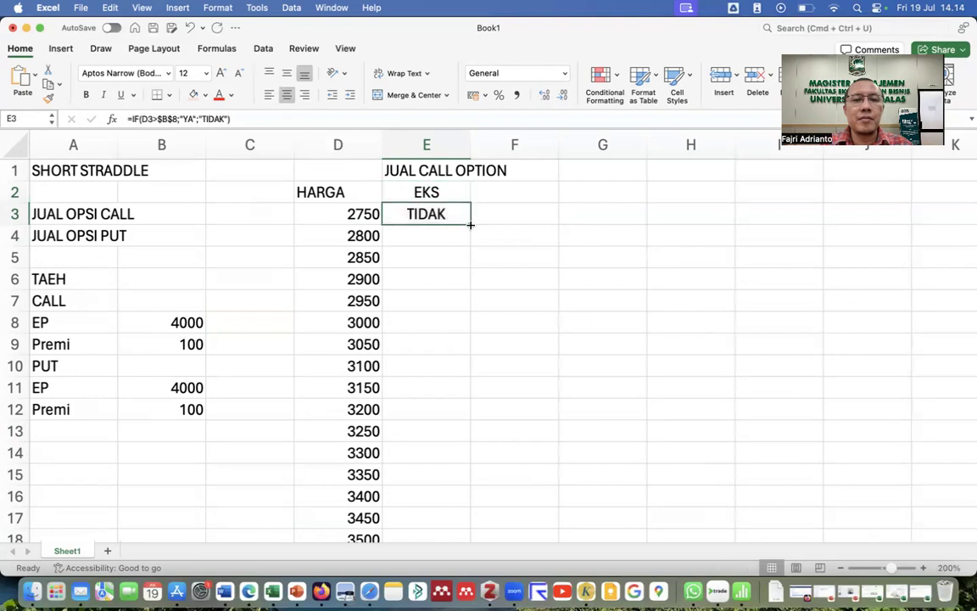
double_click(470, 225)
scroll(456, 349, "down", 10)
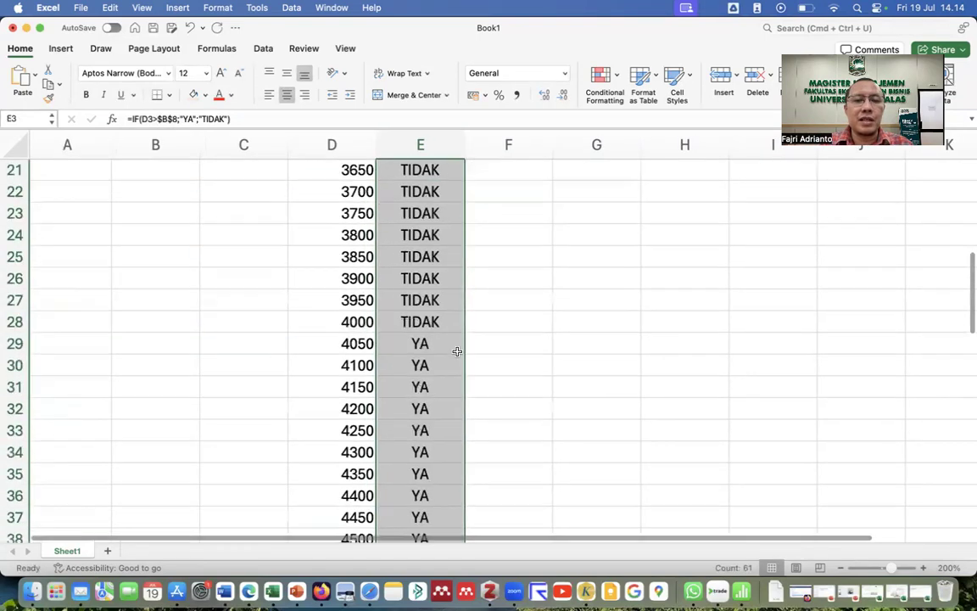
scroll(457, 351, "down", 5)
scroll(457, 351, "up", 8)
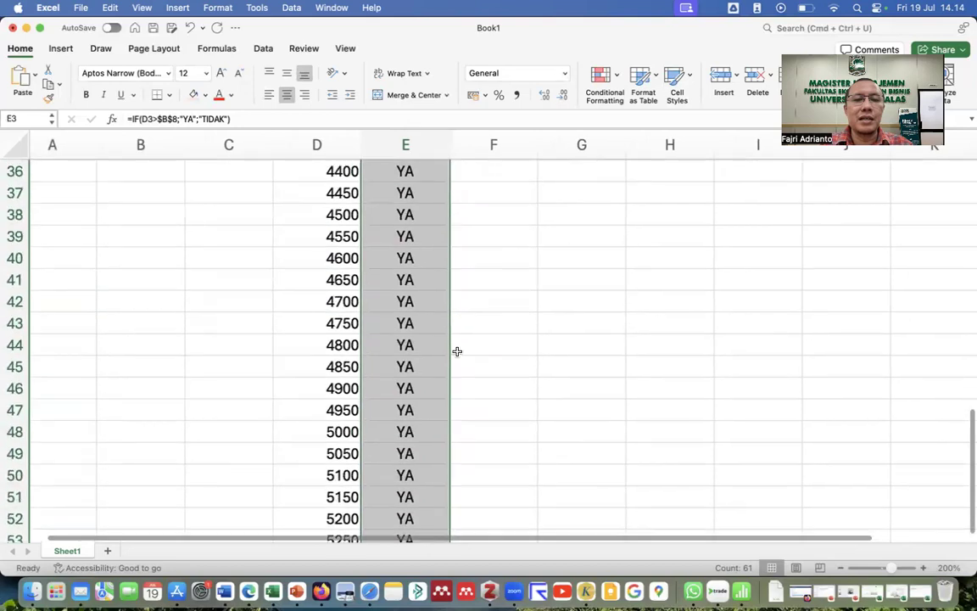
scroll(457, 351, "up", 4)
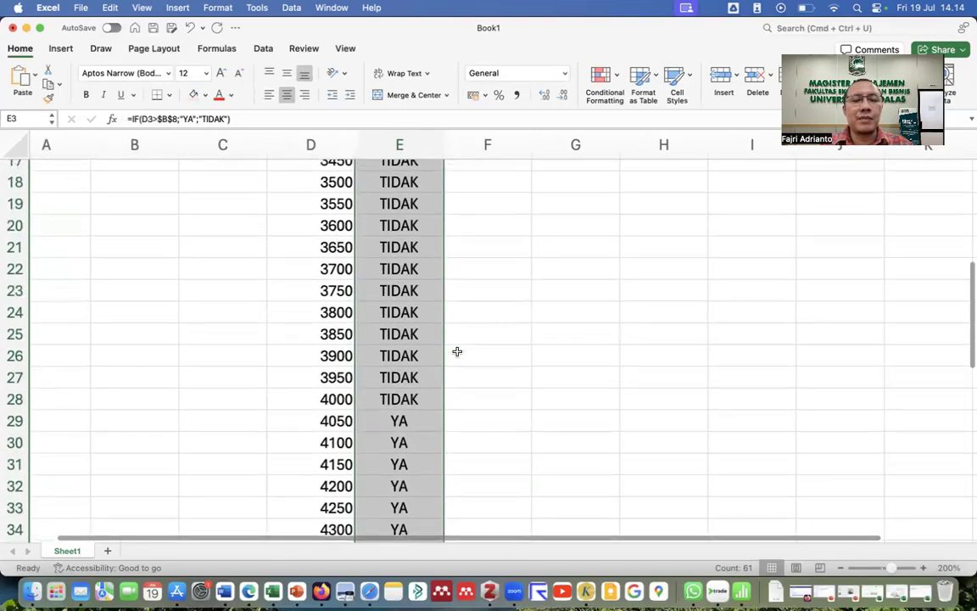
scroll(457, 351, "up", 6)
left_click(183, 319)
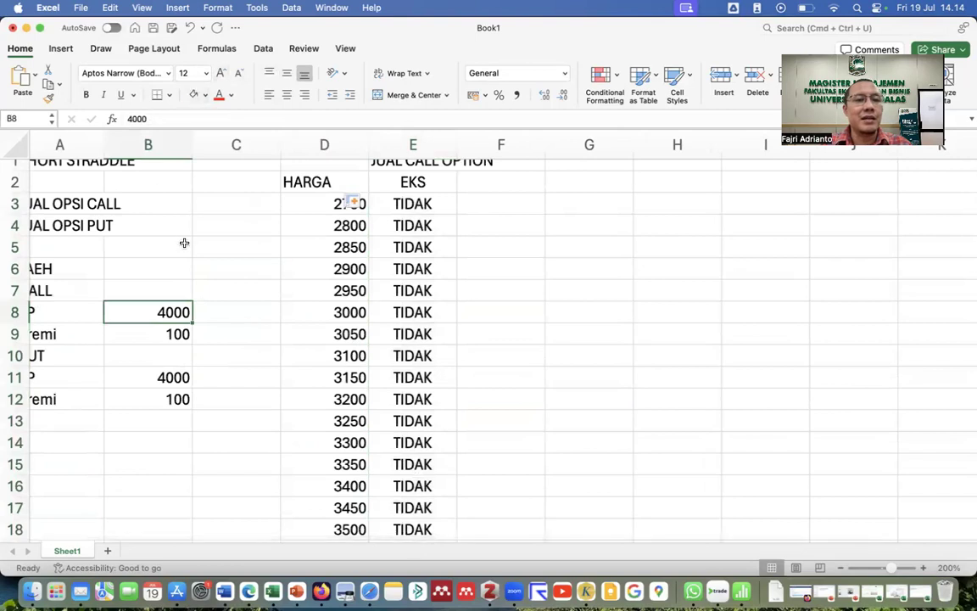
Tint the EP values in B8 and B11 light pink and bold the 4000 in B11.
left_click(194, 94)
left_click(169, 375)
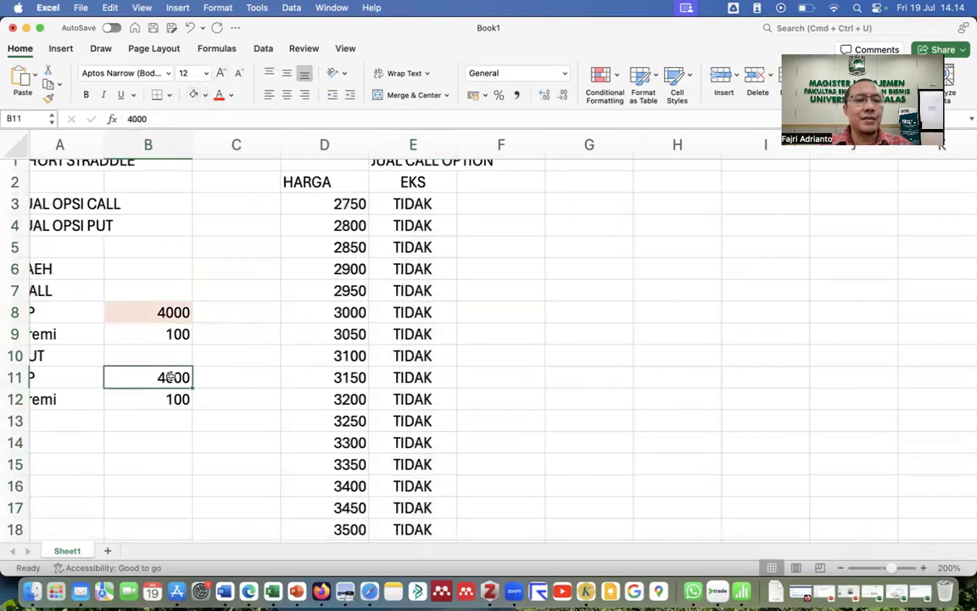
left_click(194, 94)
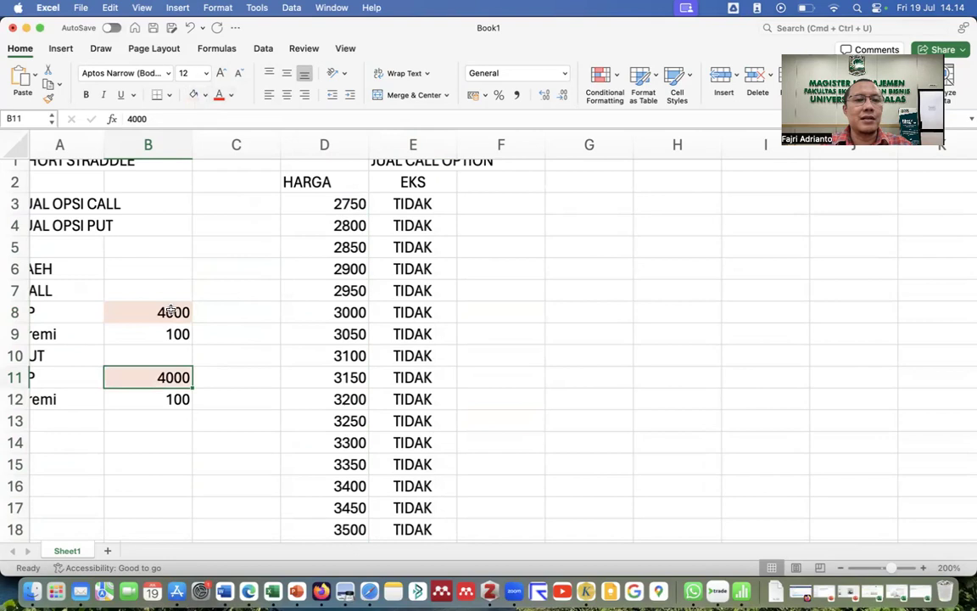
left_click(85, 94)
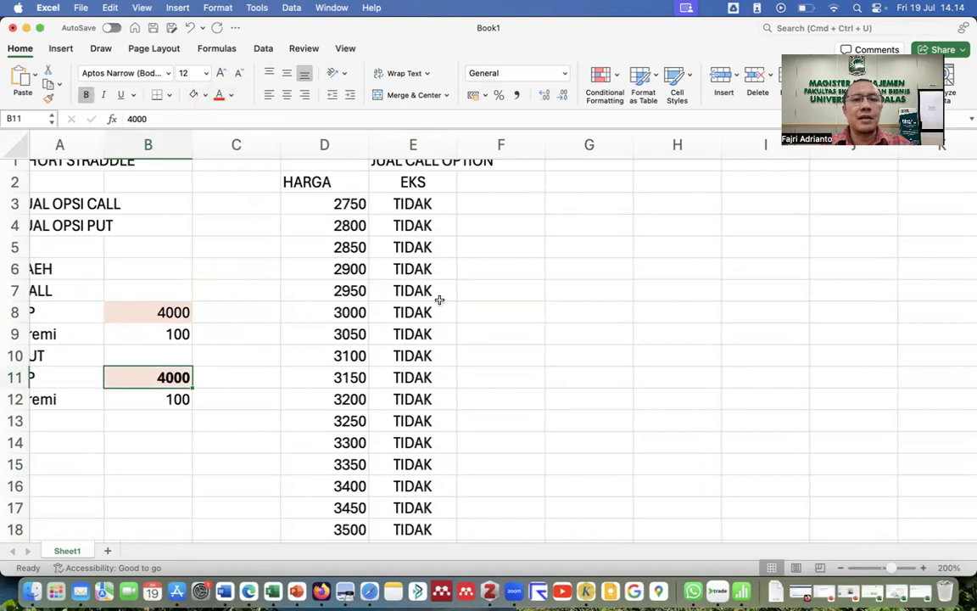
Fill the CALL block A7:B9 yellow and the PUT block A10:B12 light blue.
scroll(440, 296, "up", 1)
scroll(441, 292, "left", 2)
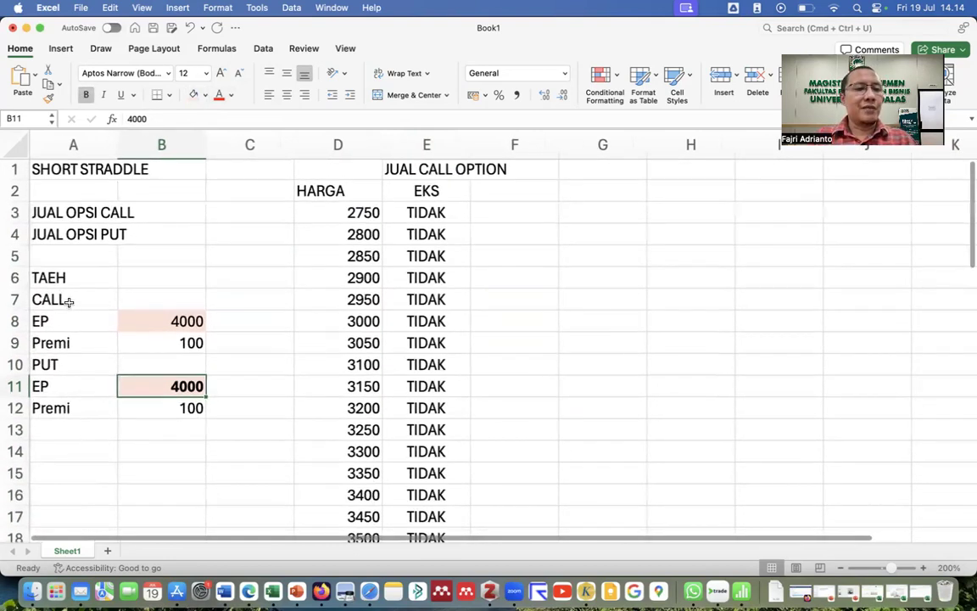
left_click_drag(60, 296, 129, 339)
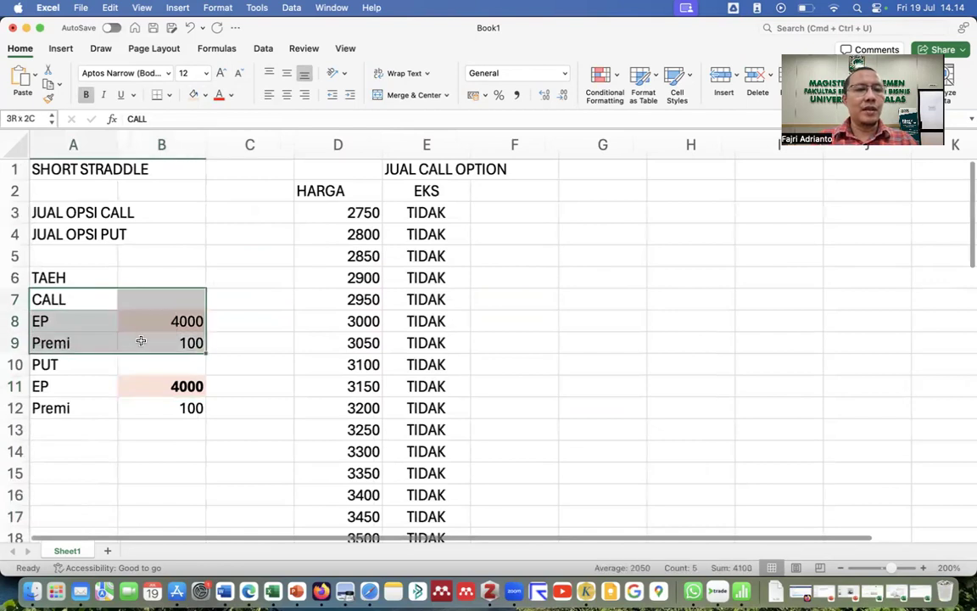
left_click(205, 95)
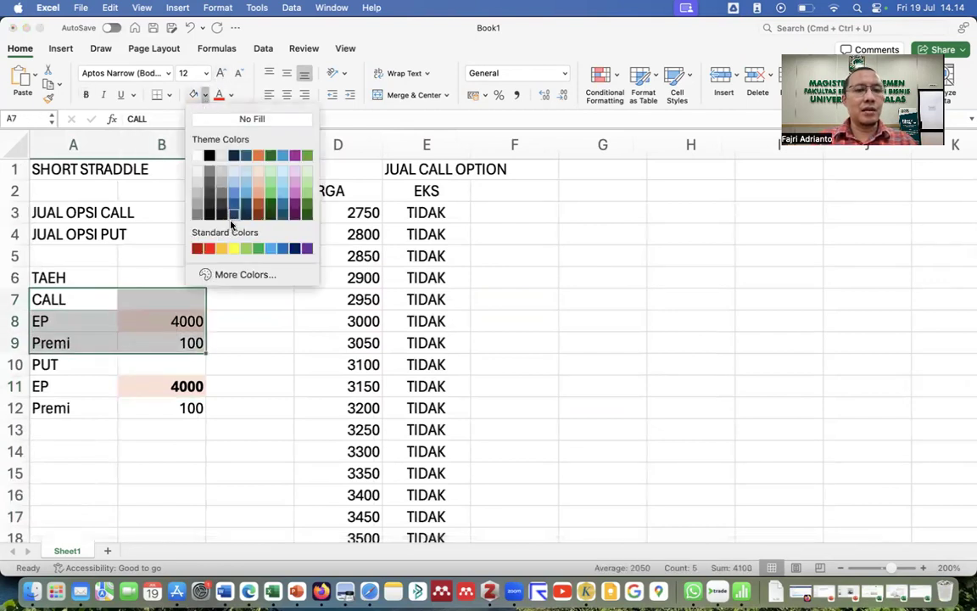
left_click(238, 248)
left_click_drag(72, 366, 196, 409)
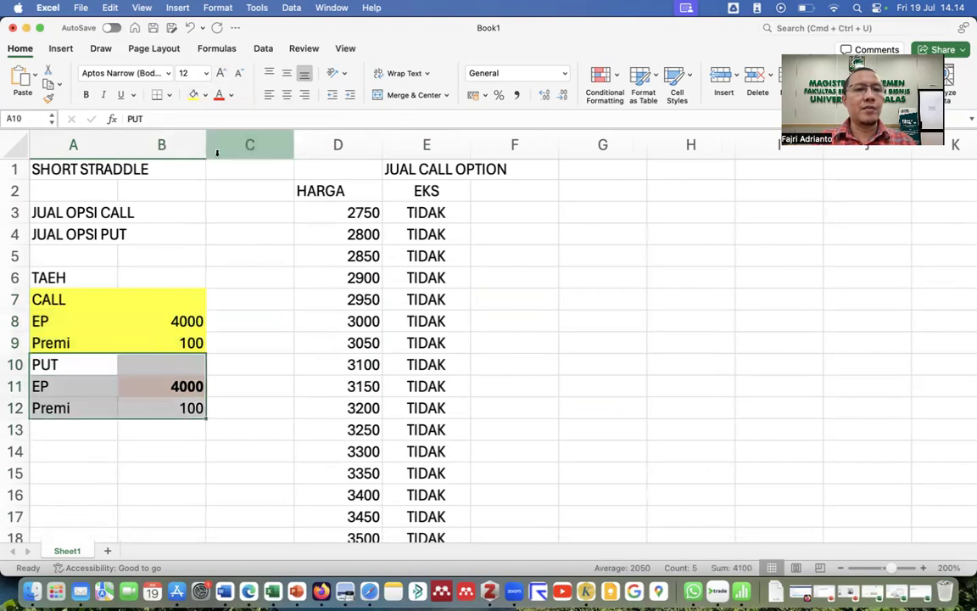
left_click(205, 96)
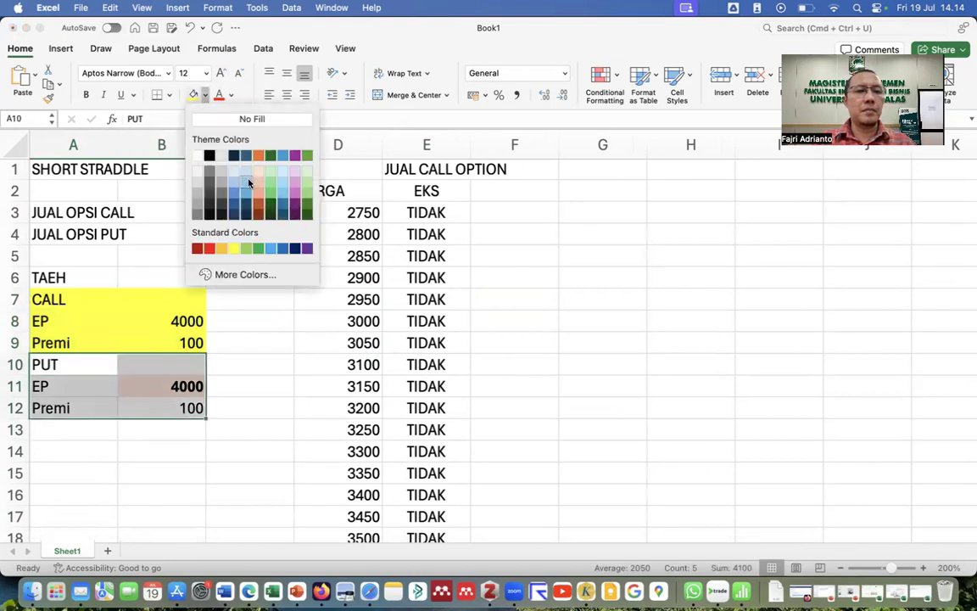
left_click(248, 181)
Head F2 with PAYOFF and enter an unfinished =MIN(0, in F3, triggering a formula warning.
left_click(494, 196)
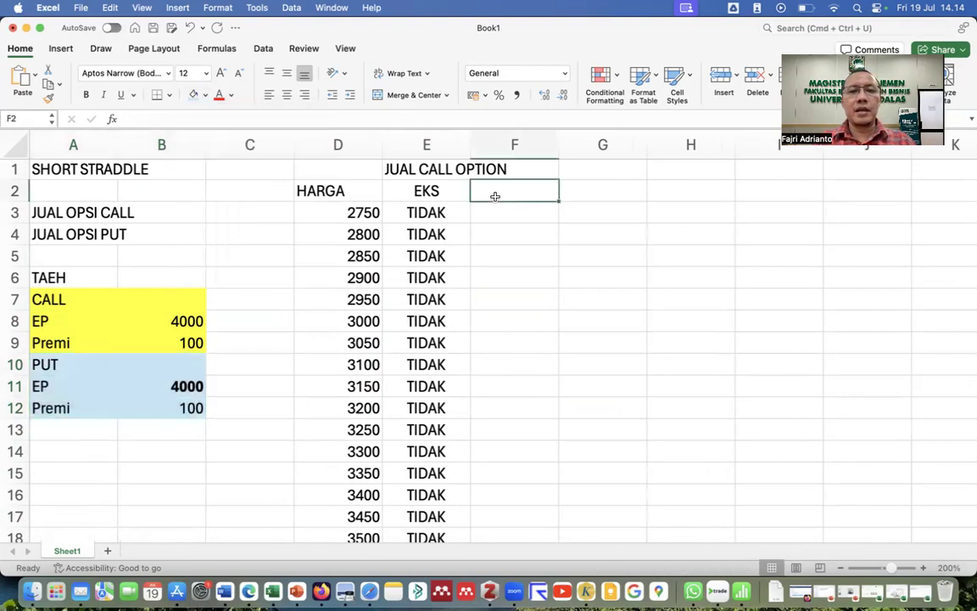
type("PAYOFF")
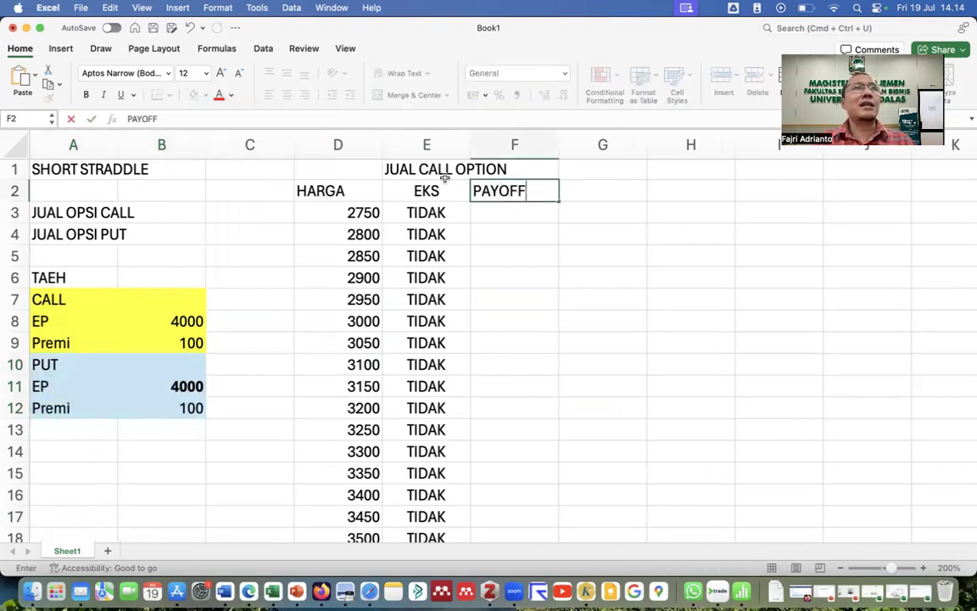
left_click(483, 212)
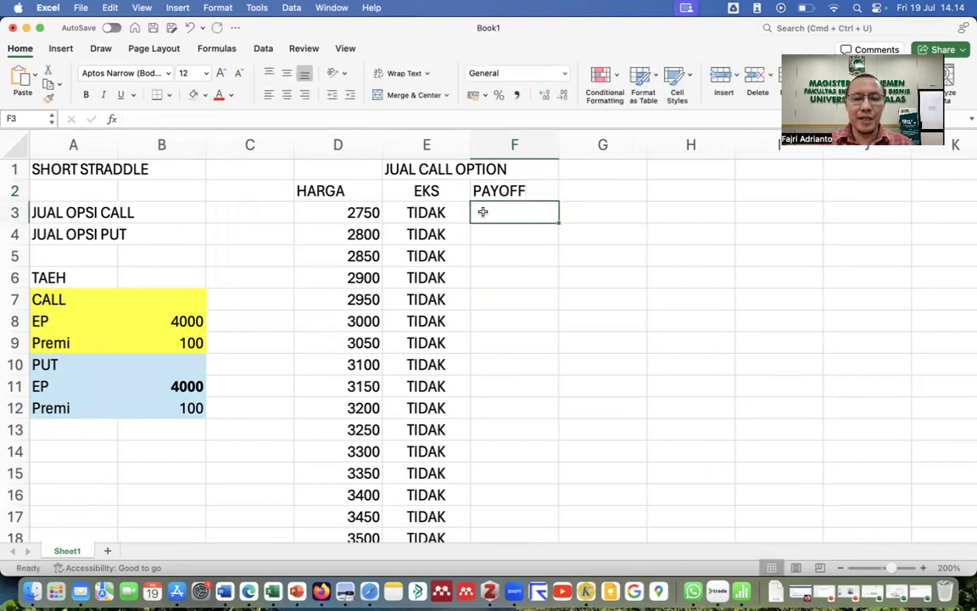
type("=MIN")
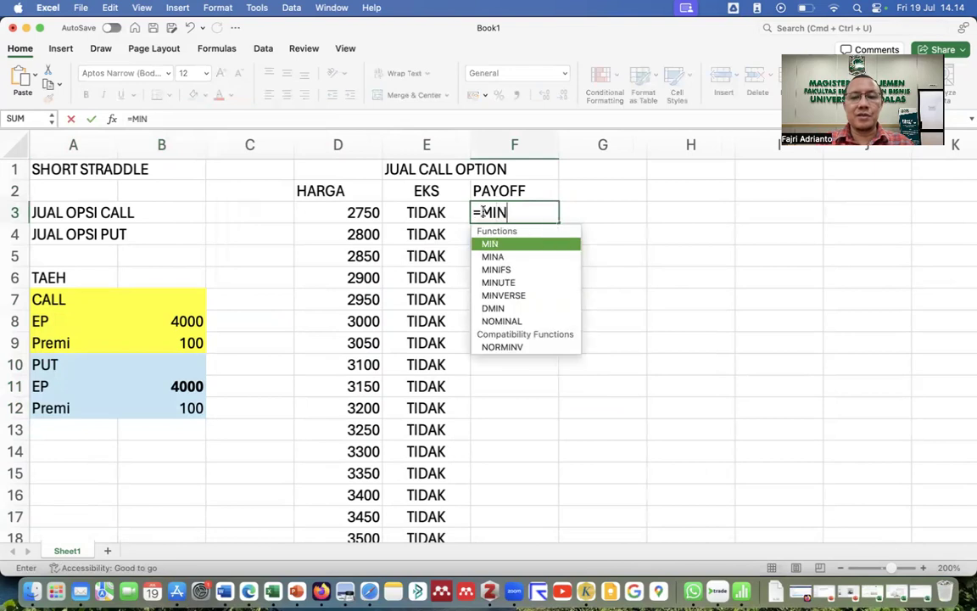
type("(")
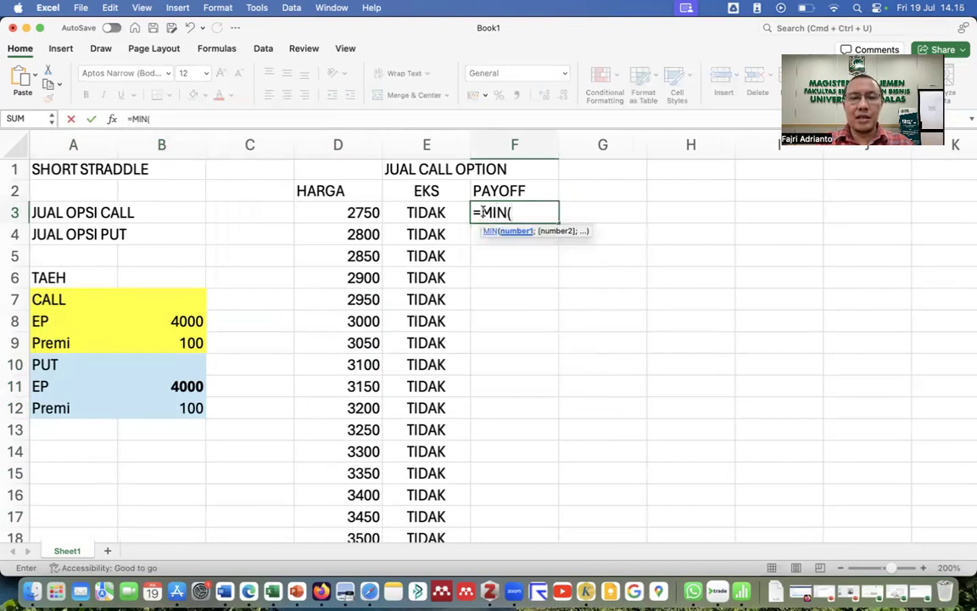
type("0,")
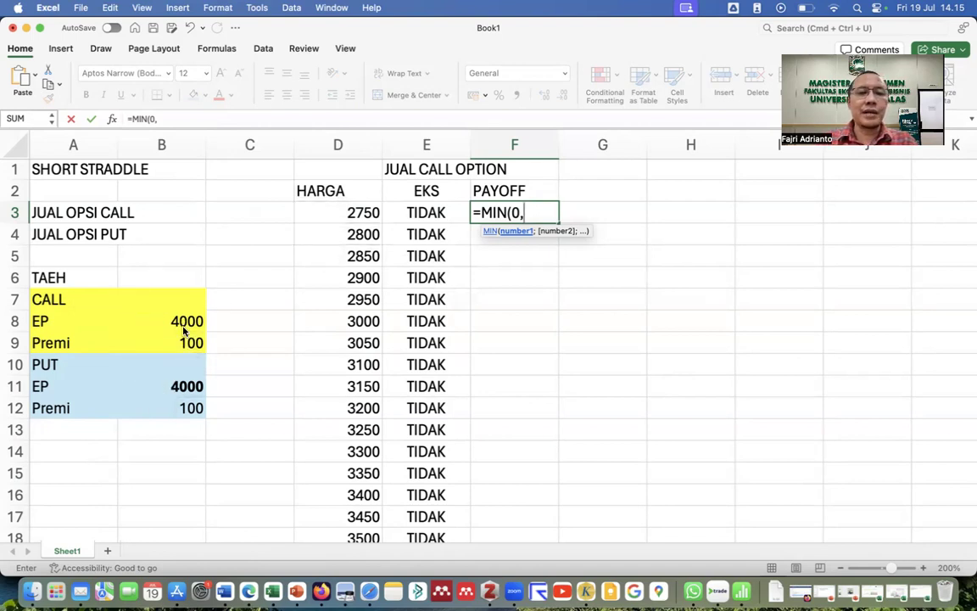
key("Return")
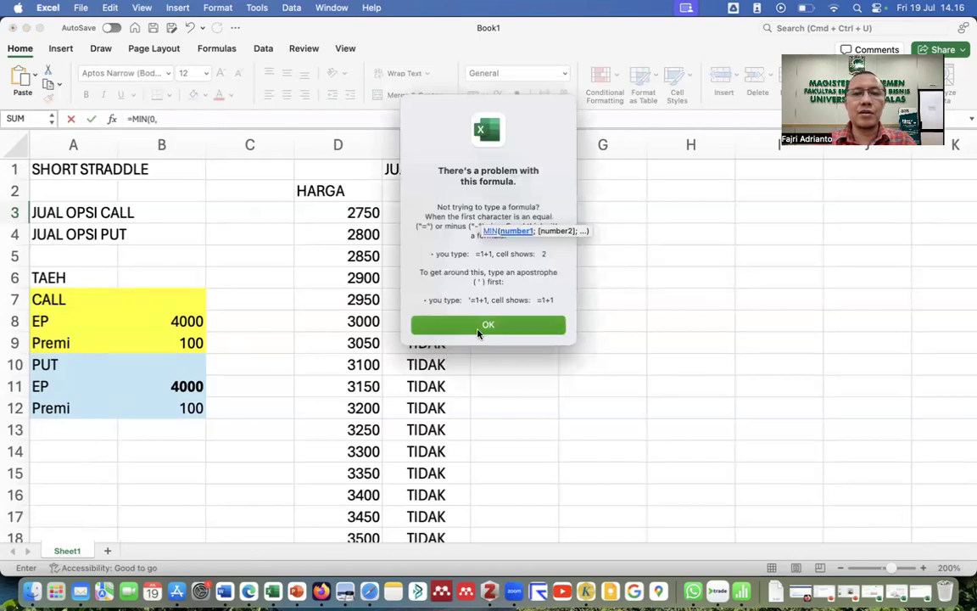
Dismiss the warning and complete F3 as =MIN(0;$B$8-D3), which returns 0.
left_click(478, 331)
key("F2")
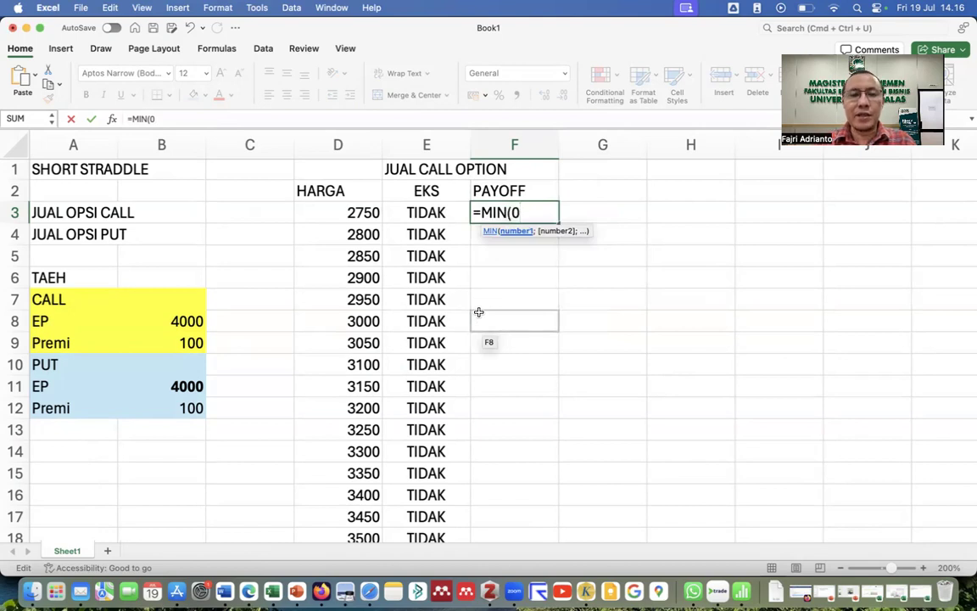
type(";")
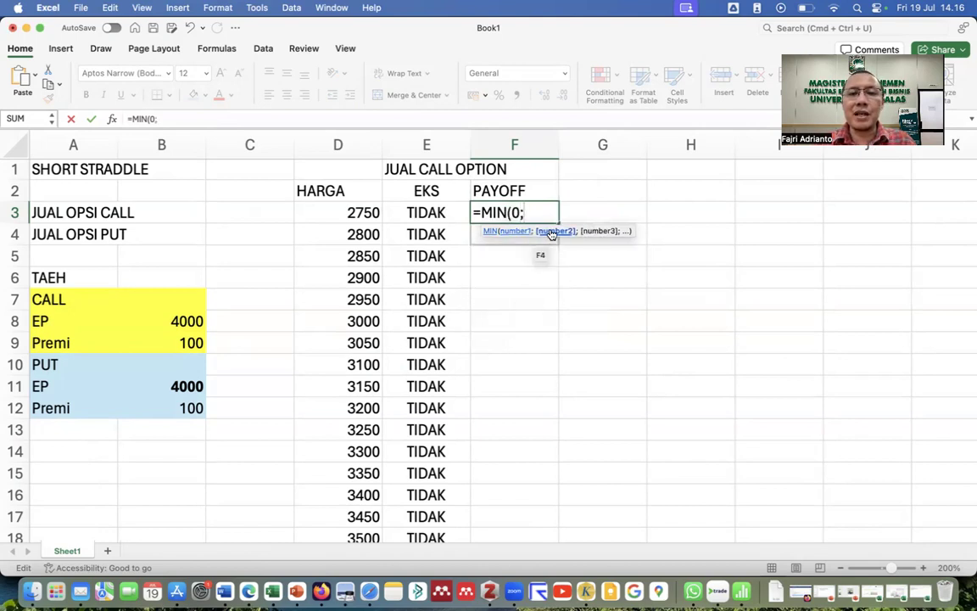
left_click(169, 319)
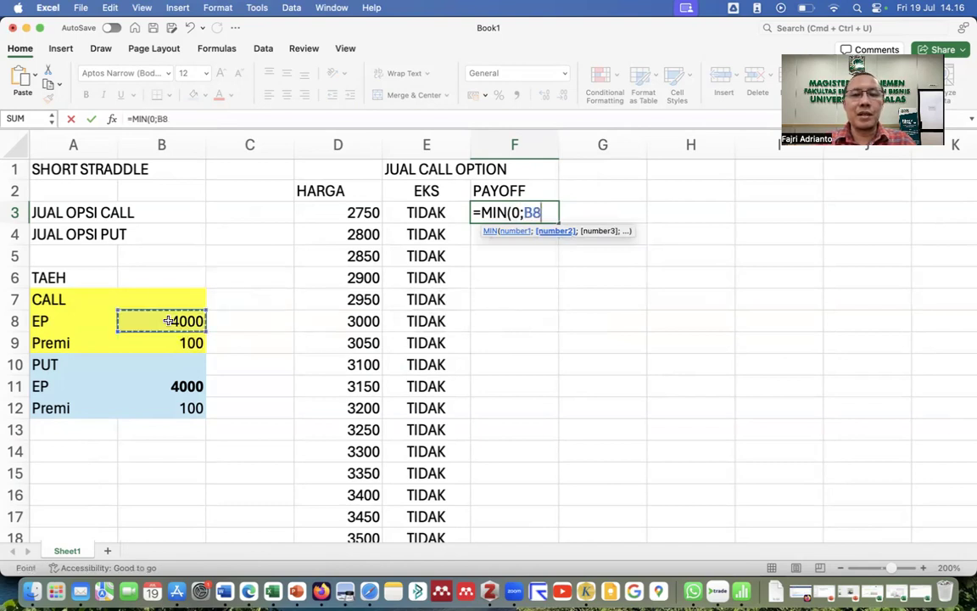
key("F4")
type("-")
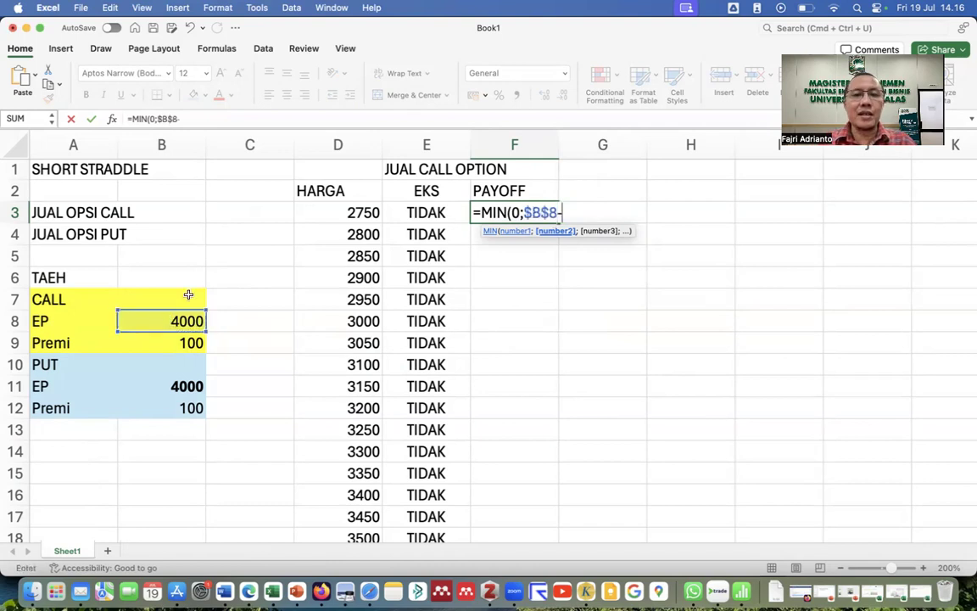
left_click(332, 213)
type(")")
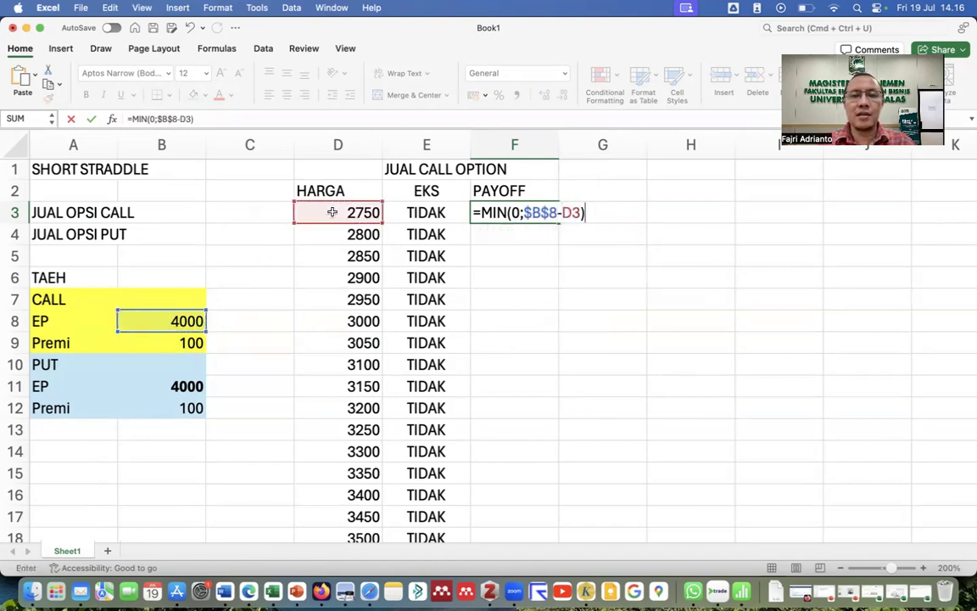
key("Return")
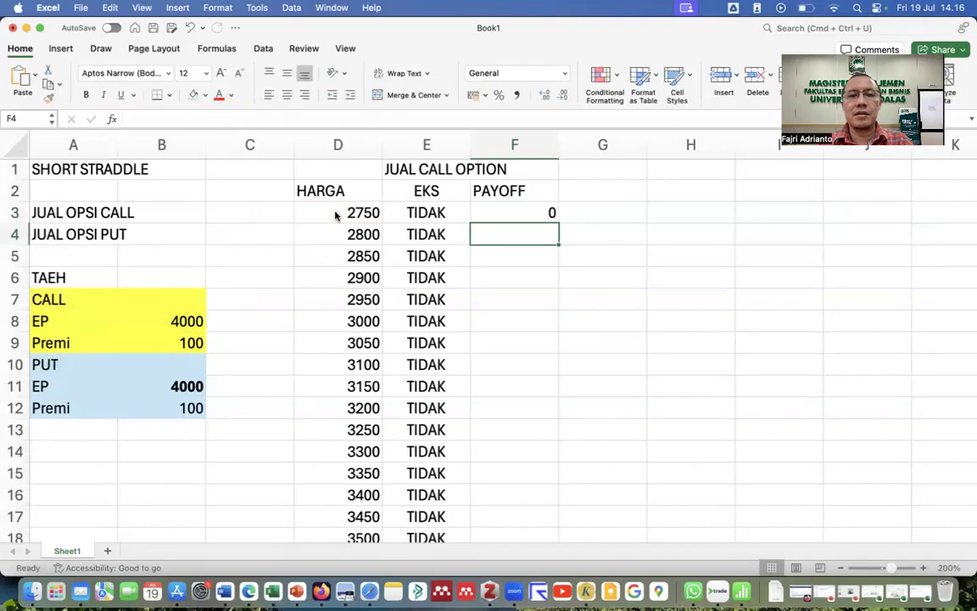
Narrow column F and copy the F3 payoff formula down to row 63, reviewing 0 then -50, -100.
left_click(543, 211)
left_click_drag(558, 145, 532, 146)
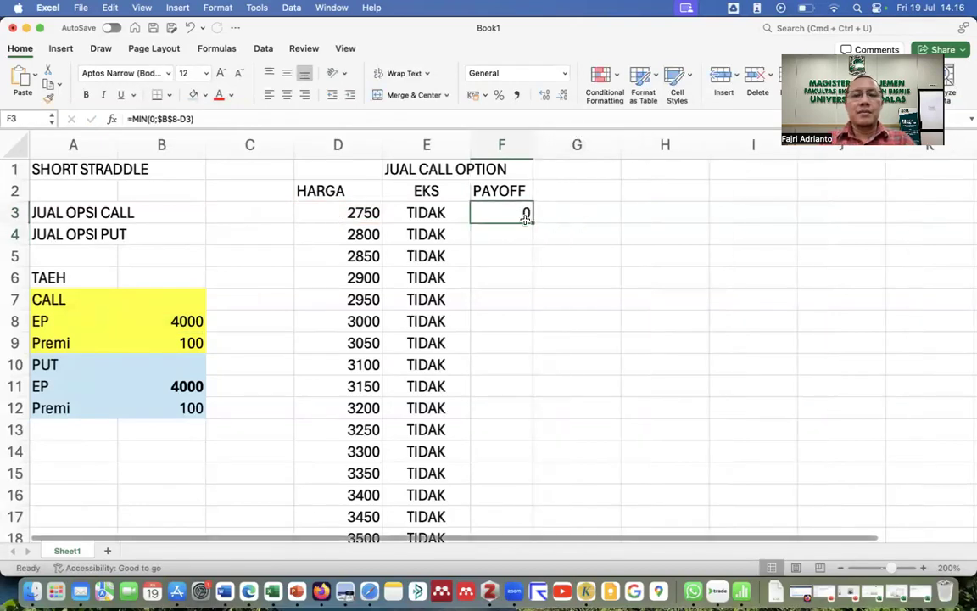
double_click(530, 219)
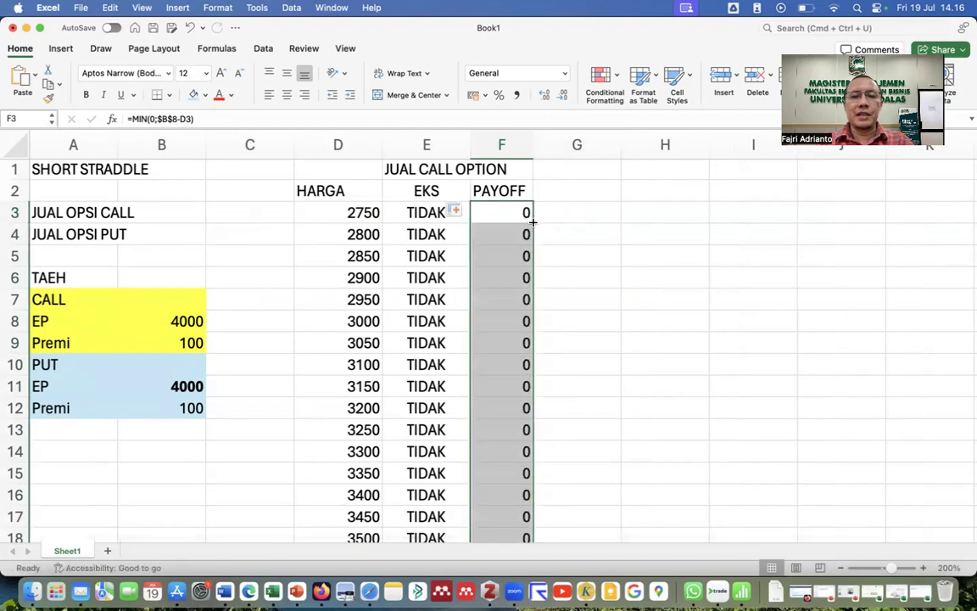
scroll(514, 353, "down", 1)
scroll(515, 353, "down", 18)
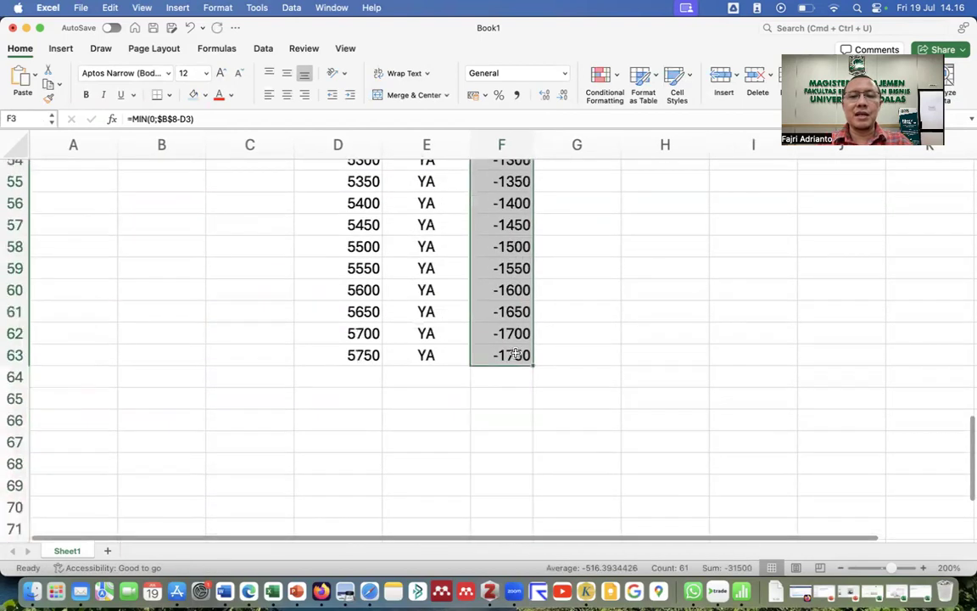
scroll(515, 353, "up", 15)
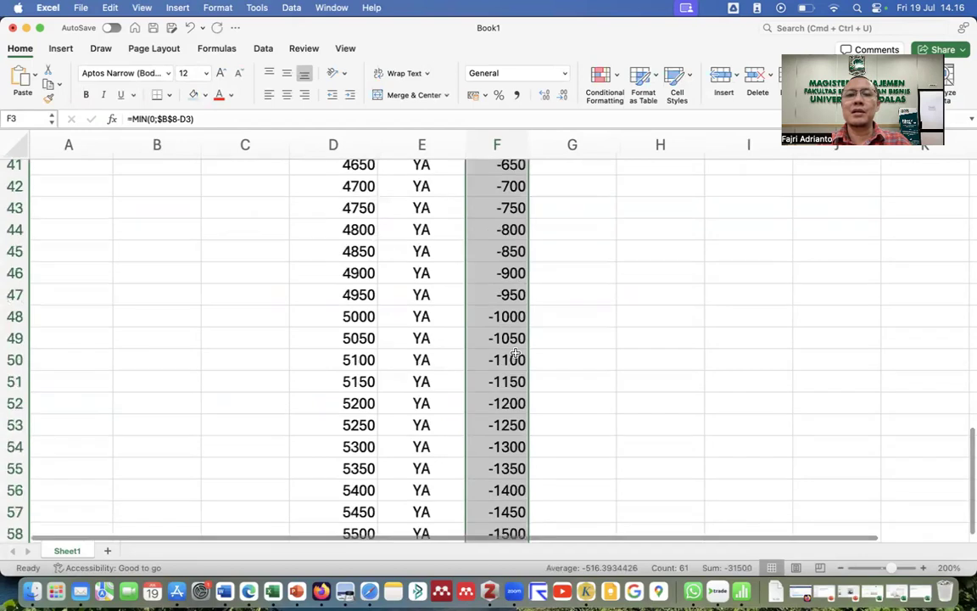
scroll(515, 353, "up", 11)
scroll(515, 353, "up", 10)
scroll(514, 353, "right", 1)
scroll(514, 352, "down", 2)
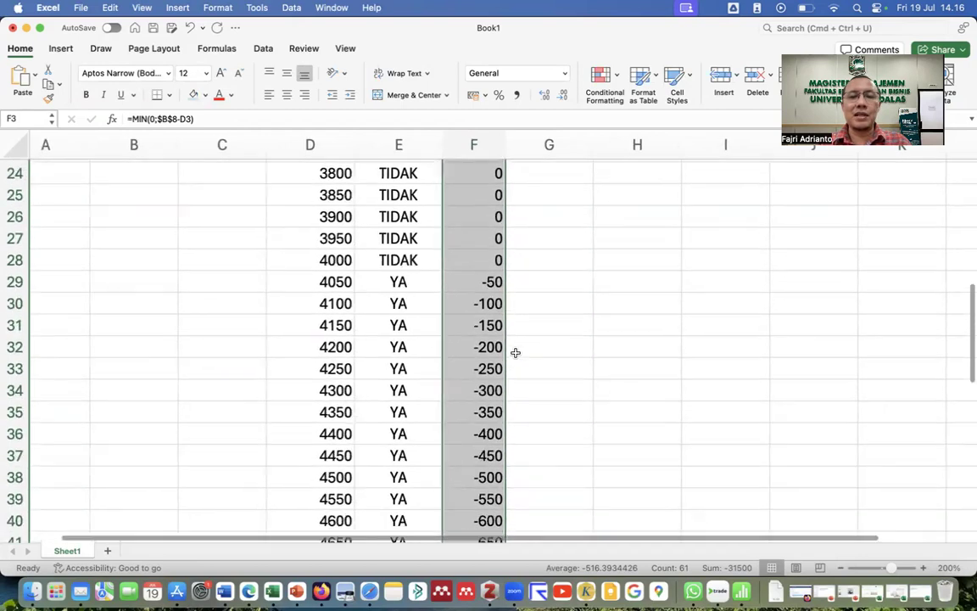
scroll(515, 352, "up", 10)
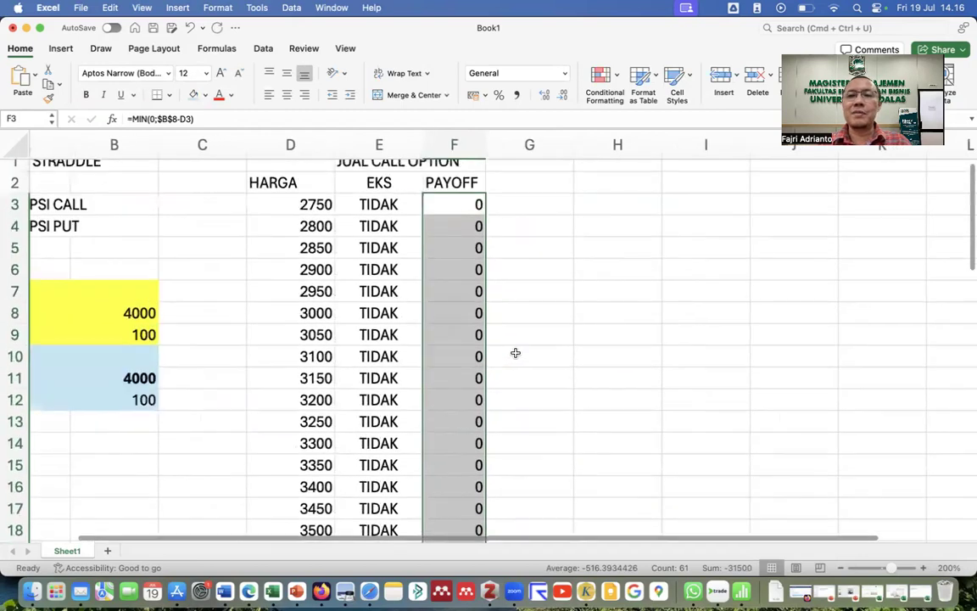
scroll(515, 352, "up", 1)
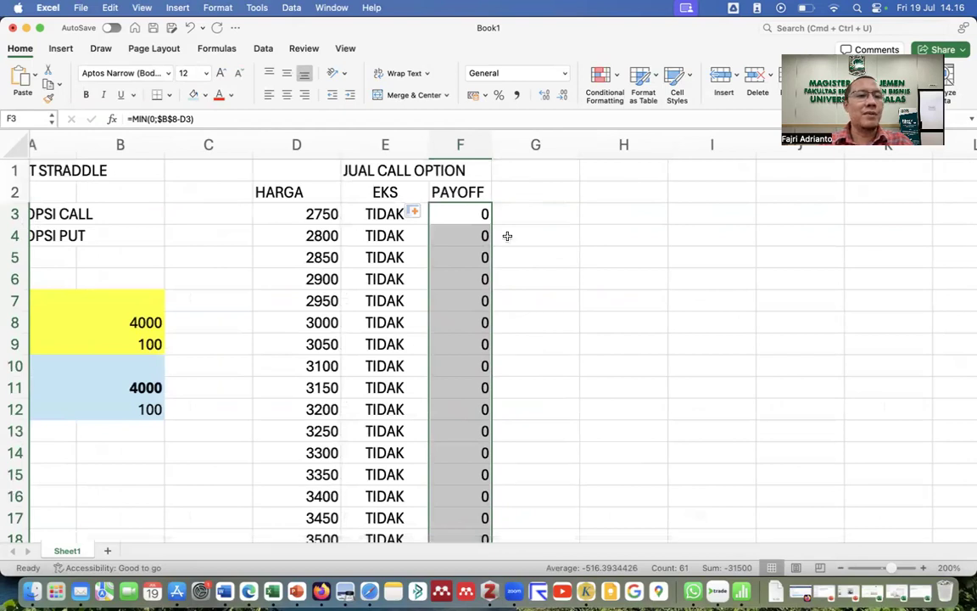
scroll(503, 246, "left", 1)
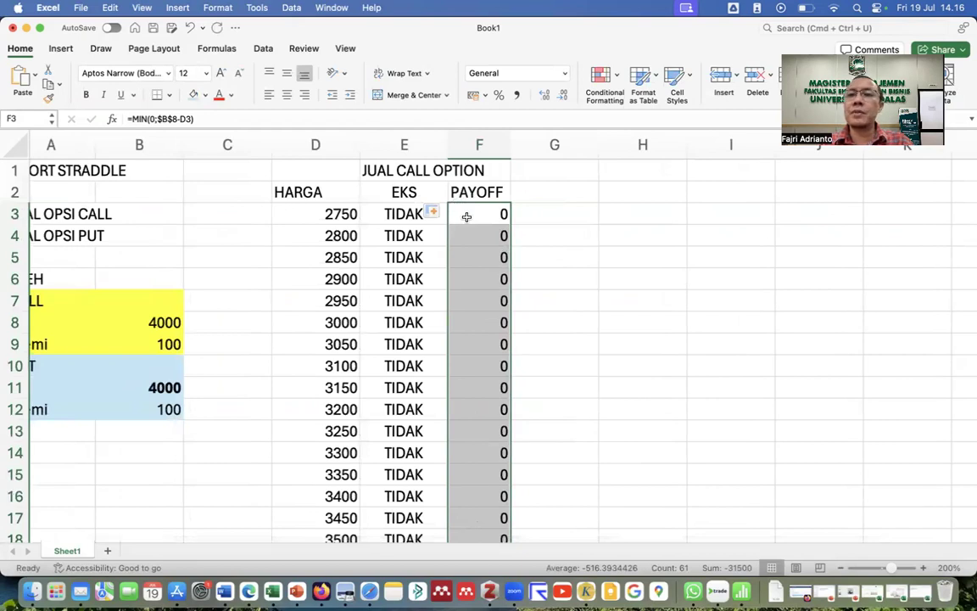
Add an L/R header in G2 and enter =F3+B9 in G3.
left_click(545, 186)
type("L")
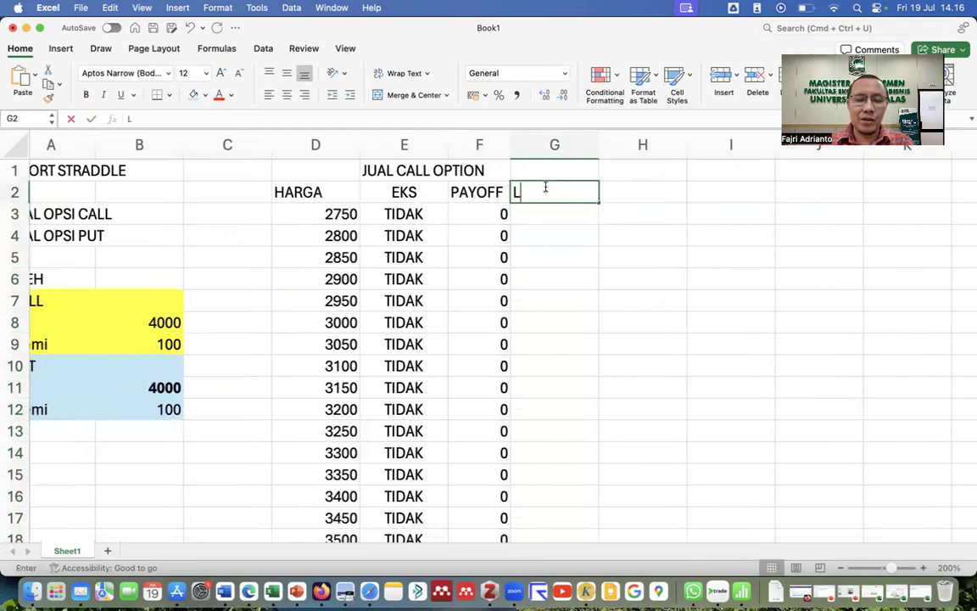
type("/R")
key("Return")
type("=")
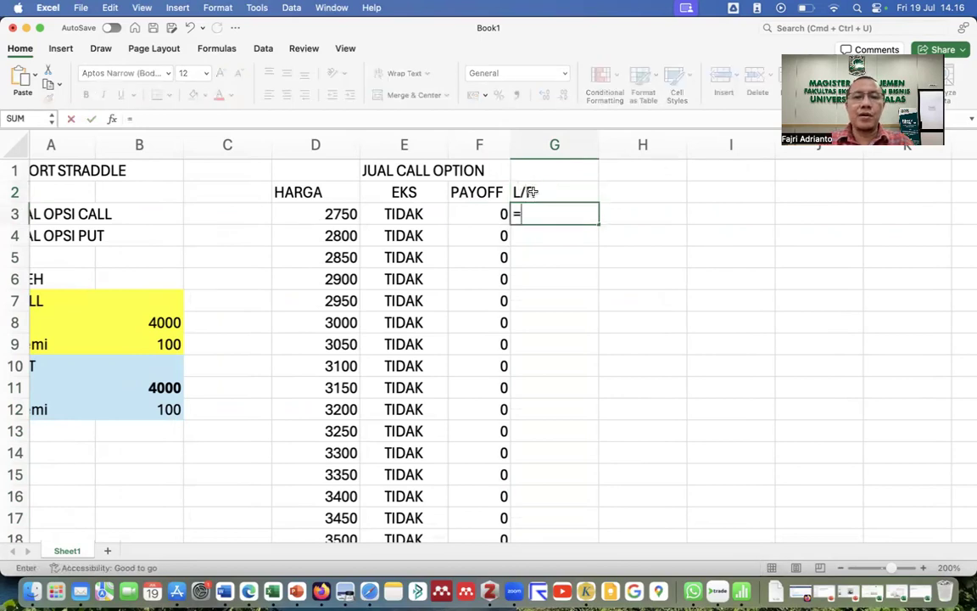
left_click(496, 213)
type("+")
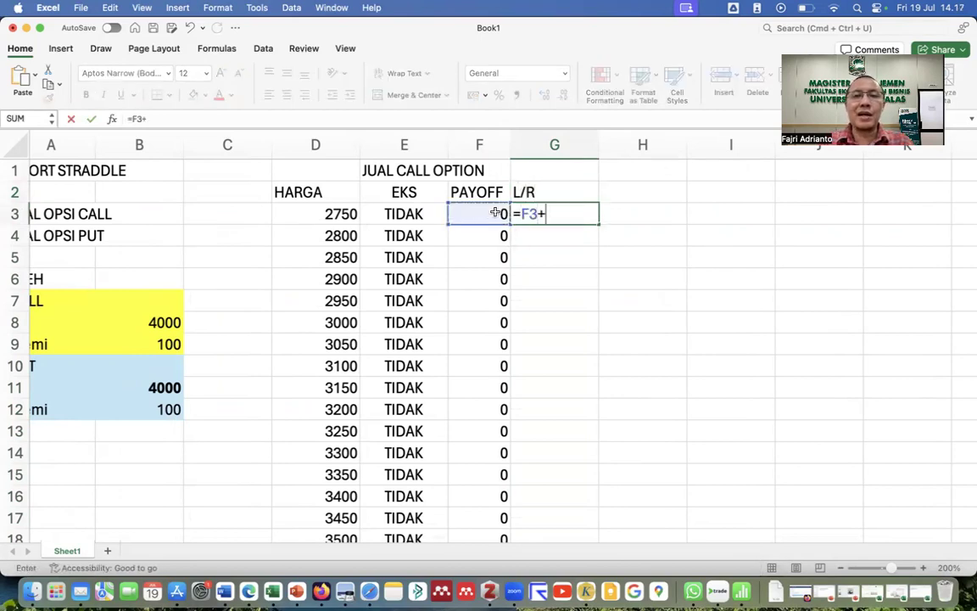
left_click(165, 343)
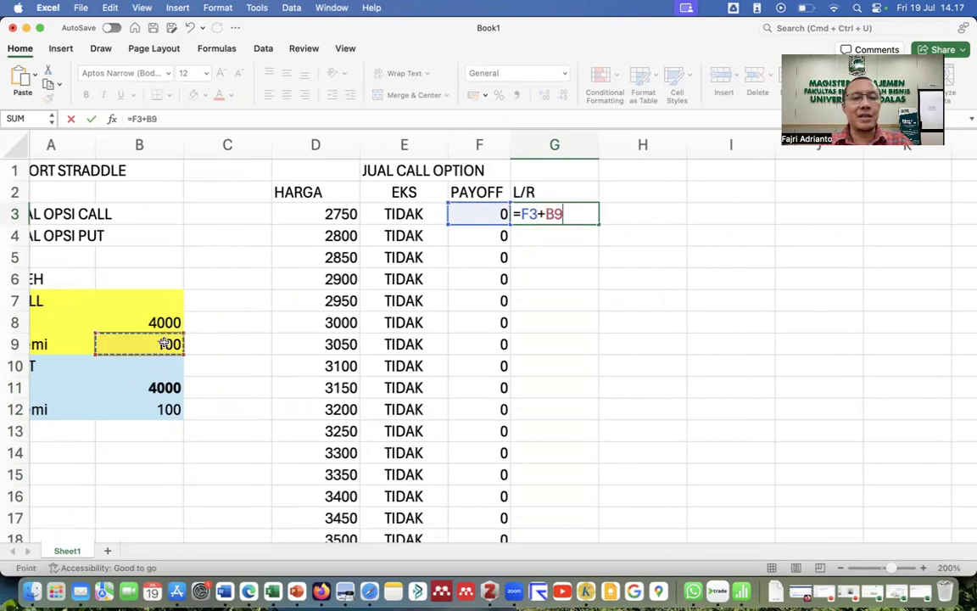
scroll(182, 343, "left", 2)
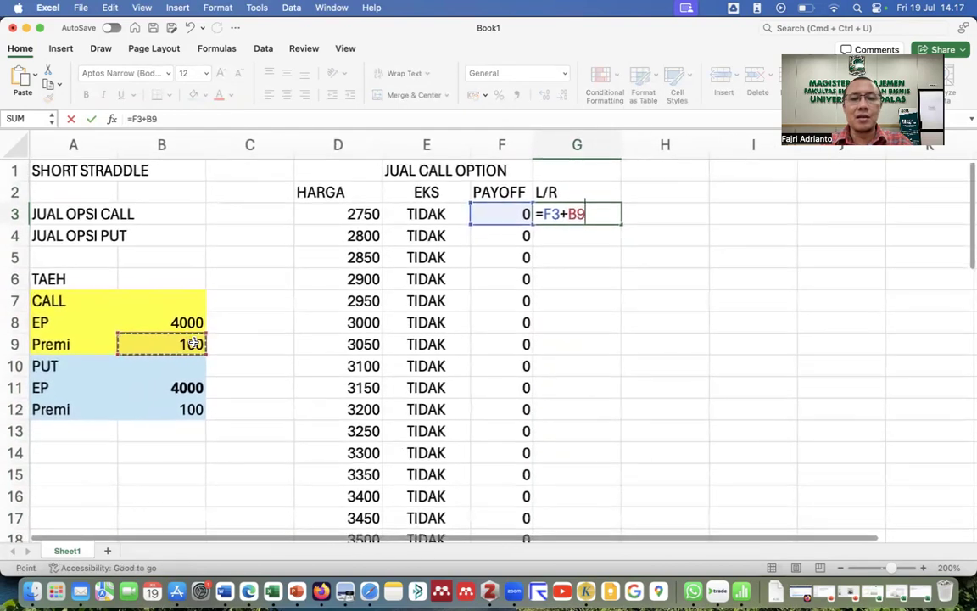
key("Return")
Change G3 to =F3+$B$9, narrow column G, and copy it down the column.
left_click(609, 213)
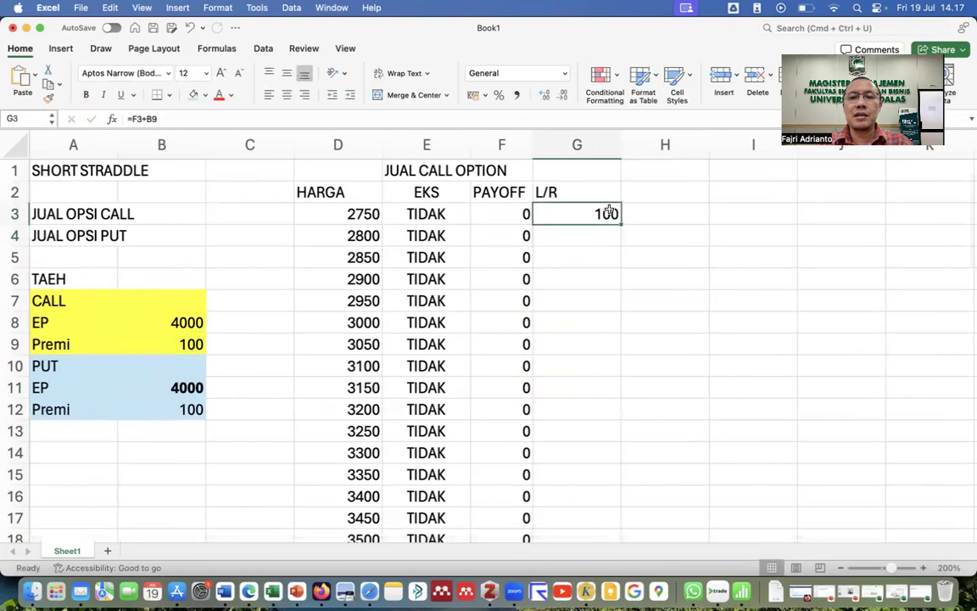
double_click(620, 222)
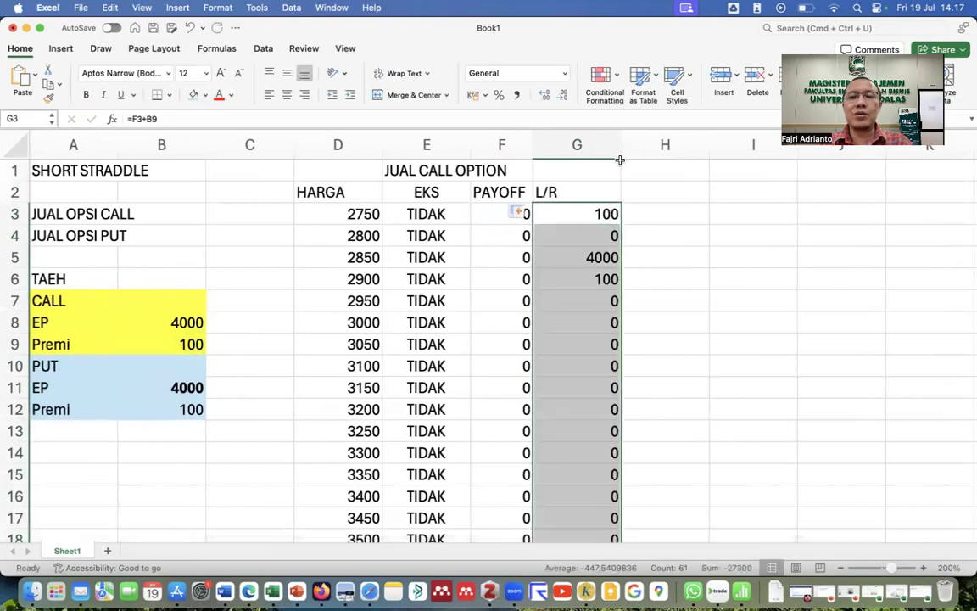
left_click_drag(621, 145, 579, 146)
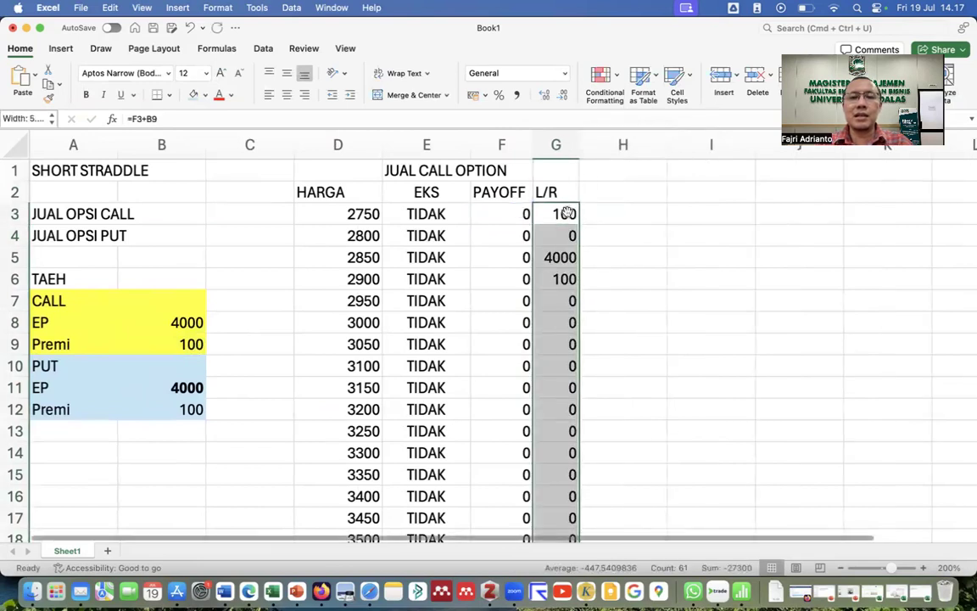
double_click(559, 213)
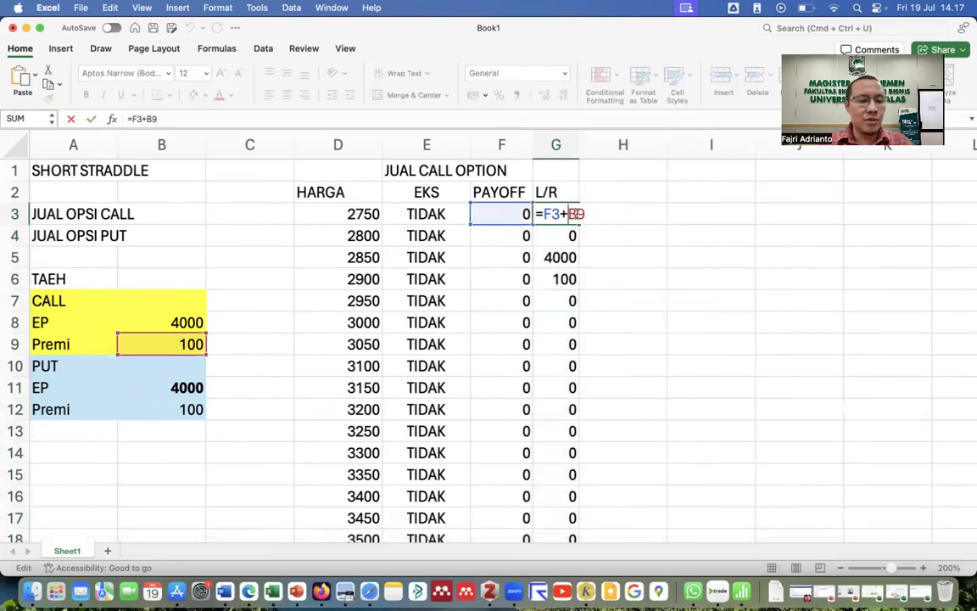
key("F4")
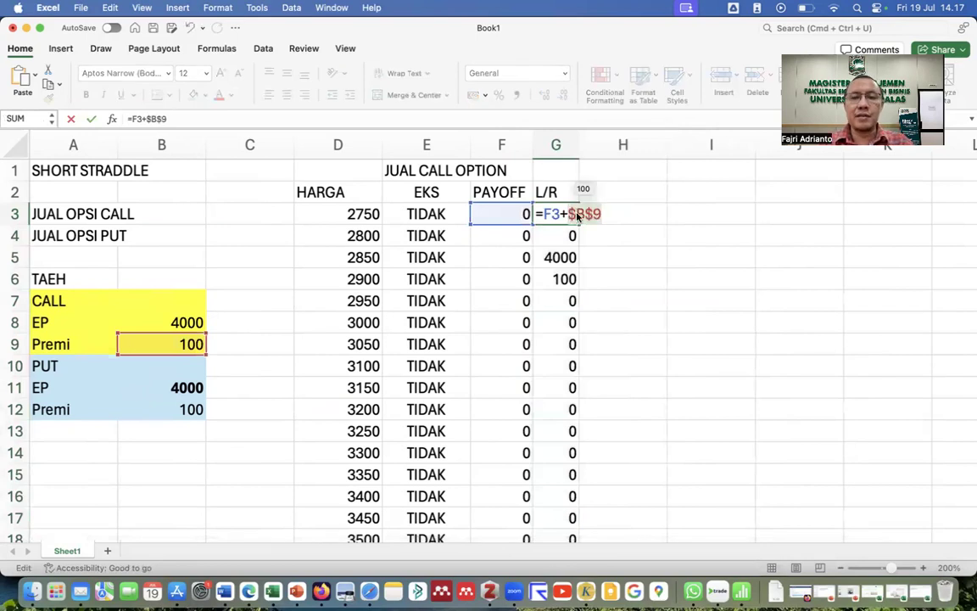
key("ctrl+Return")
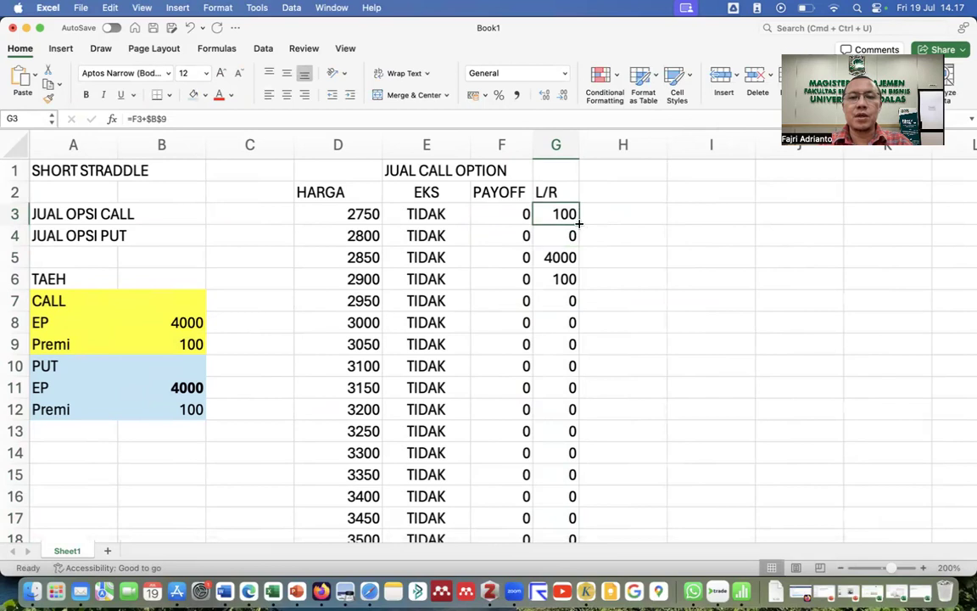
double_click(579, 223)
scroll(568, 290, "down", 1)
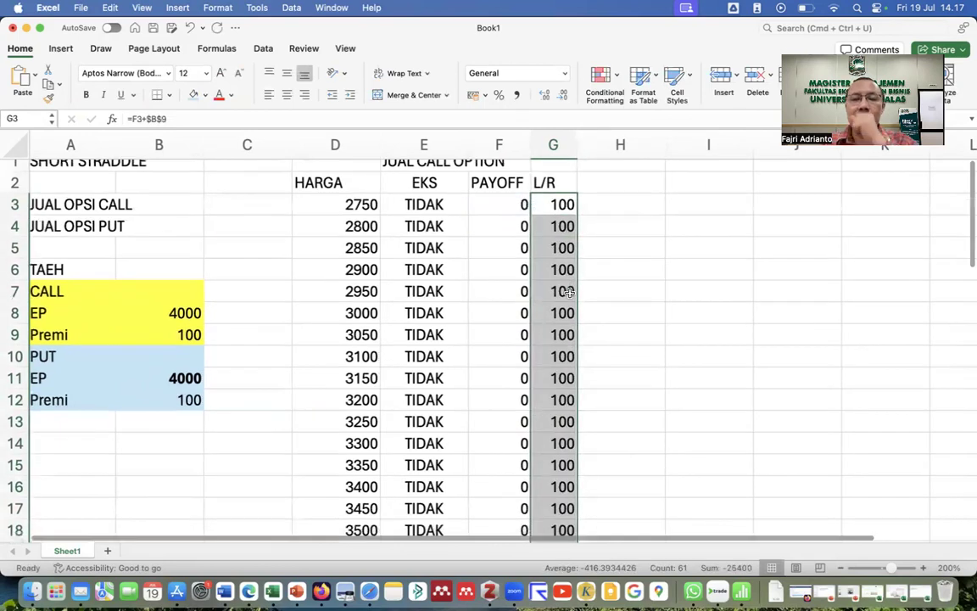
scroll(569, 290, "down", 10)
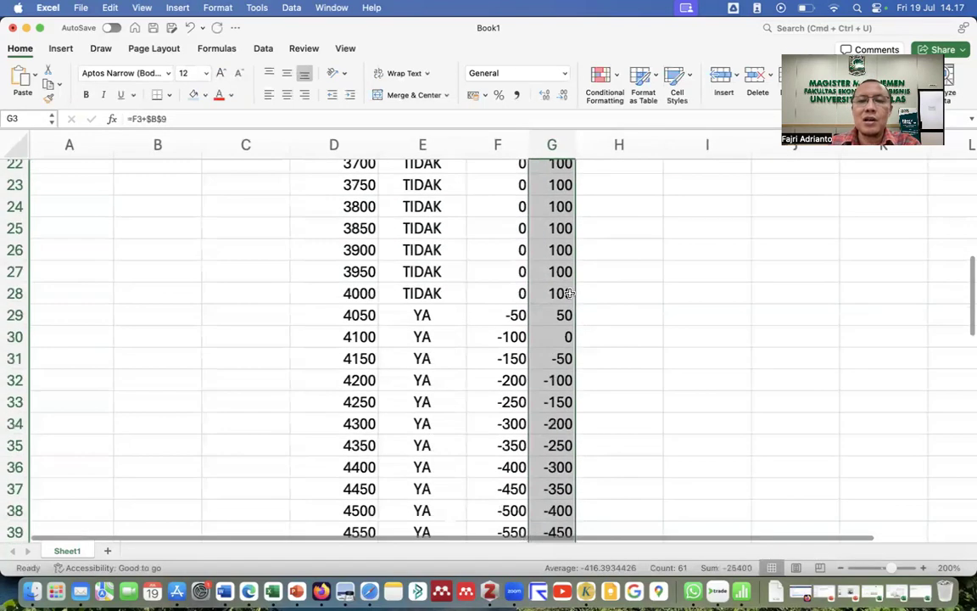
scroll(571, 296, "up", 10)
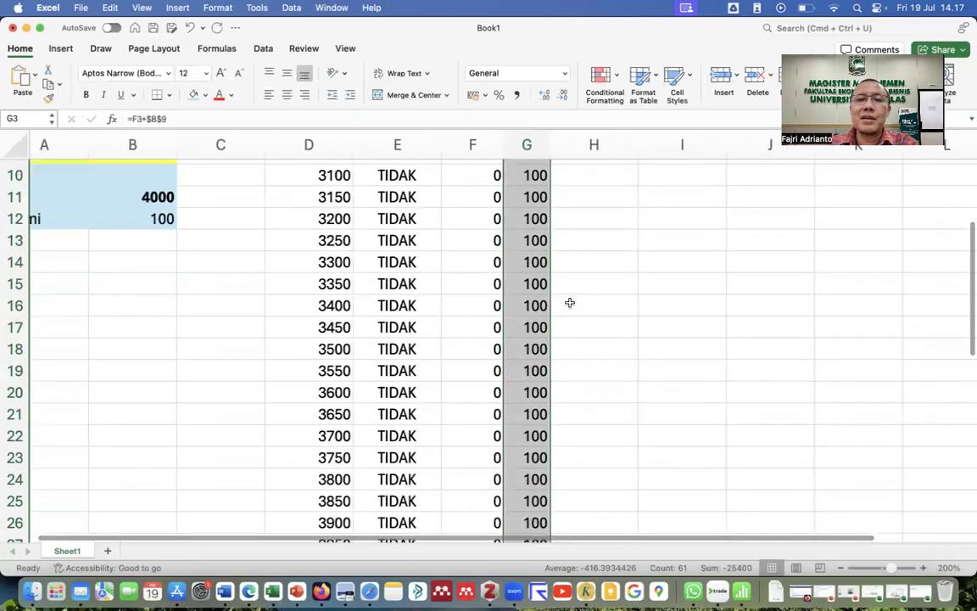
scroll(548, 229, "down", 1)
scroll(540, 218, "down", 12)
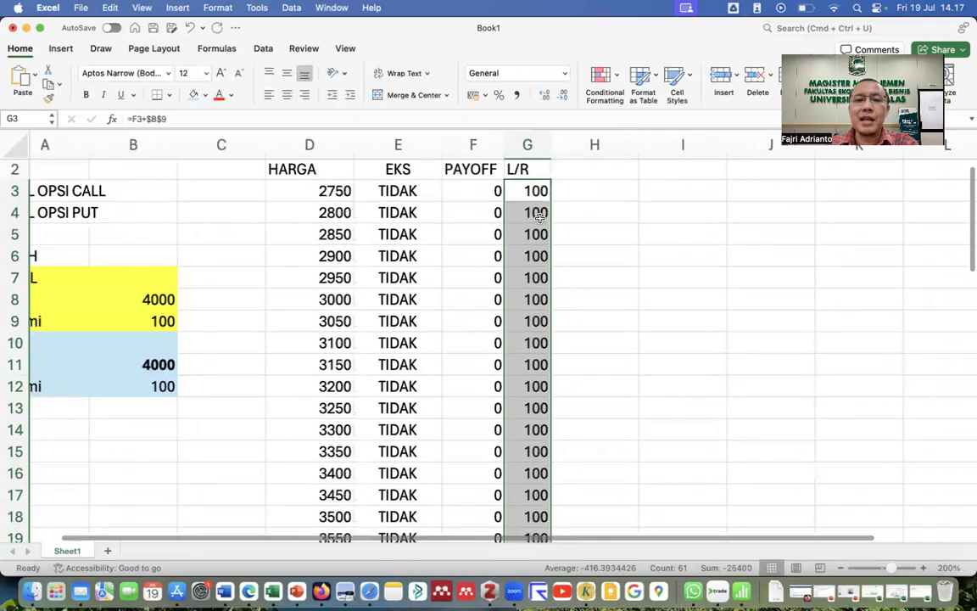
scroll(539, 315, "down", 10)
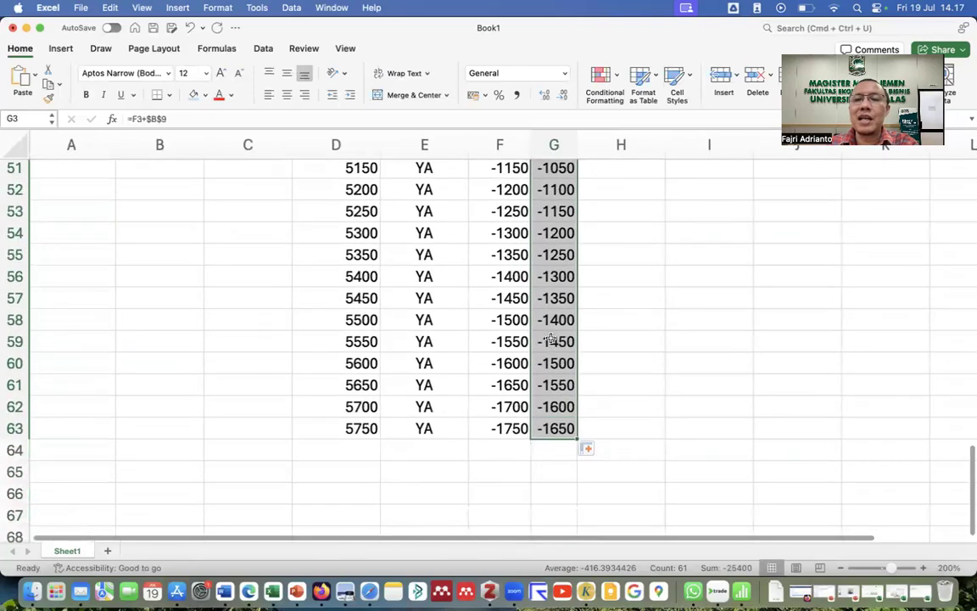
scroll(550, 338, "up", 15)
scroll(551, 339, "up", 6)
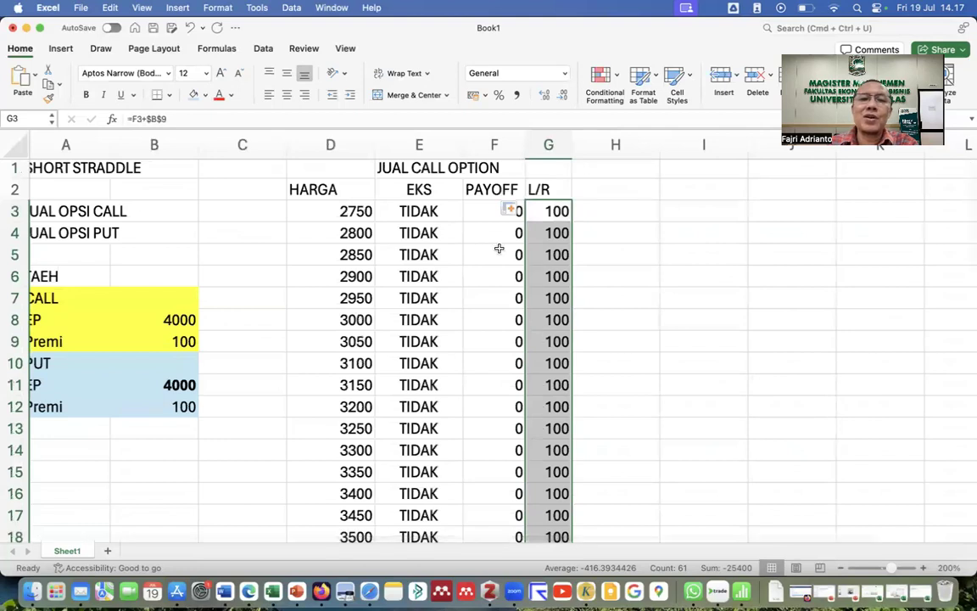
scroll(543, 336, "down", 12)
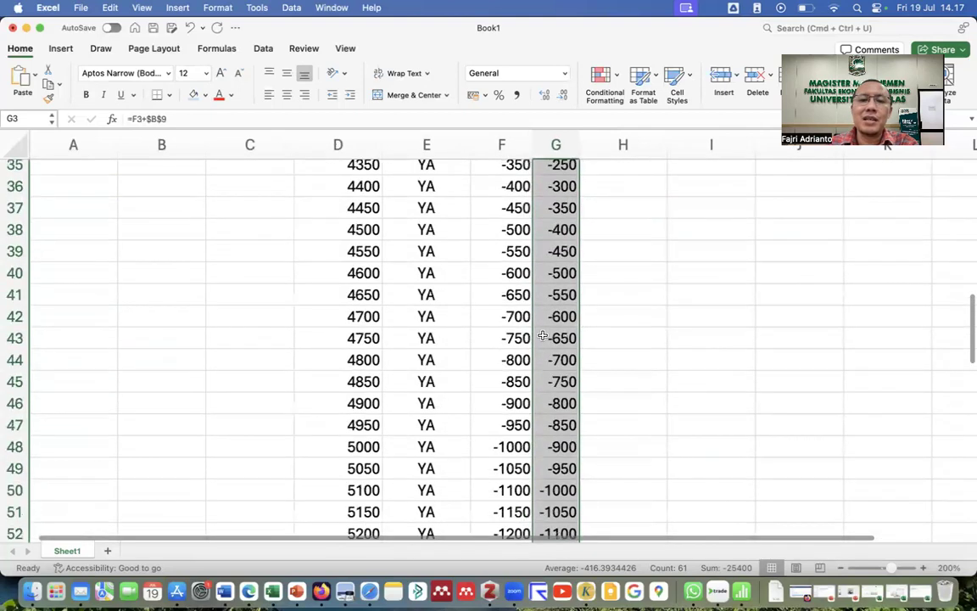
left_click(352, 402)
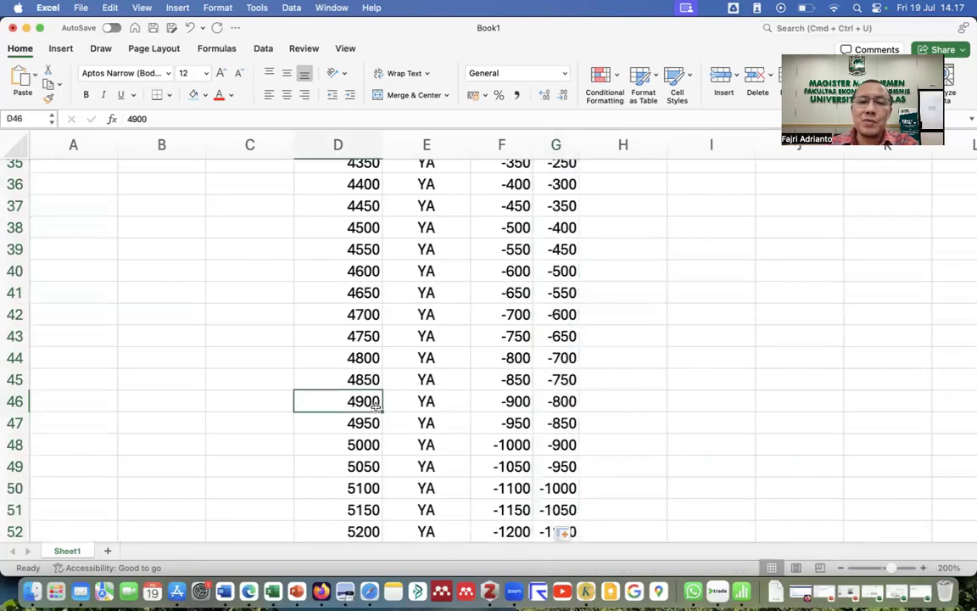
left_click(567, 402)
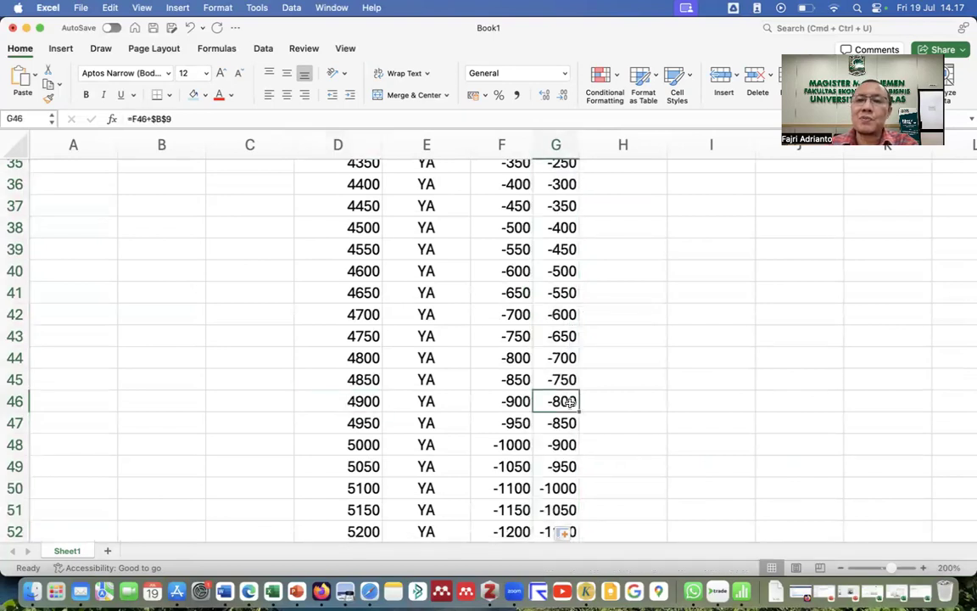
scroll(568, 404, "up", 10)
scroll(568, 405, "down", 6)
scroll(570, 403, "up", 10)
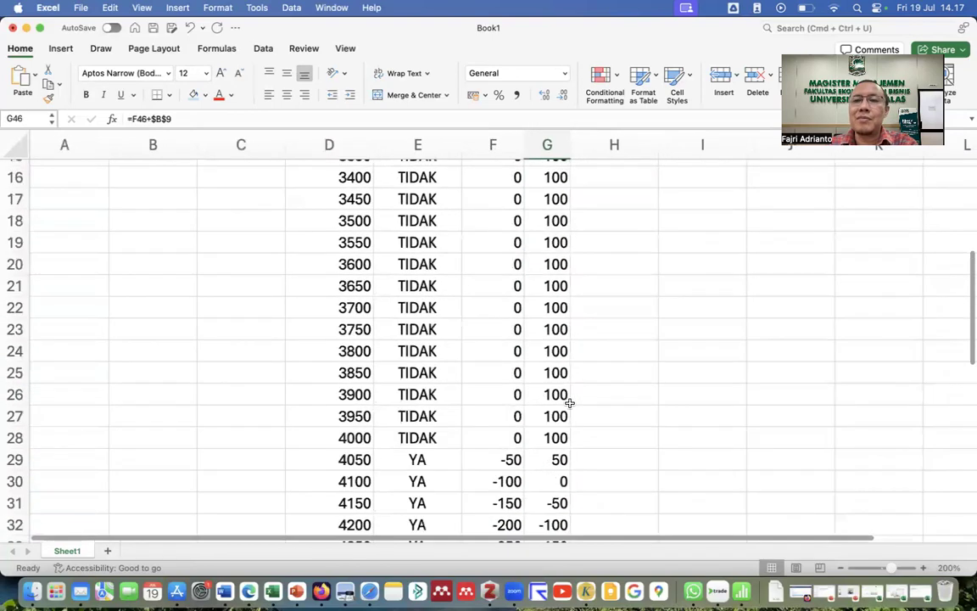
scroll(569, 404, "right", 1)
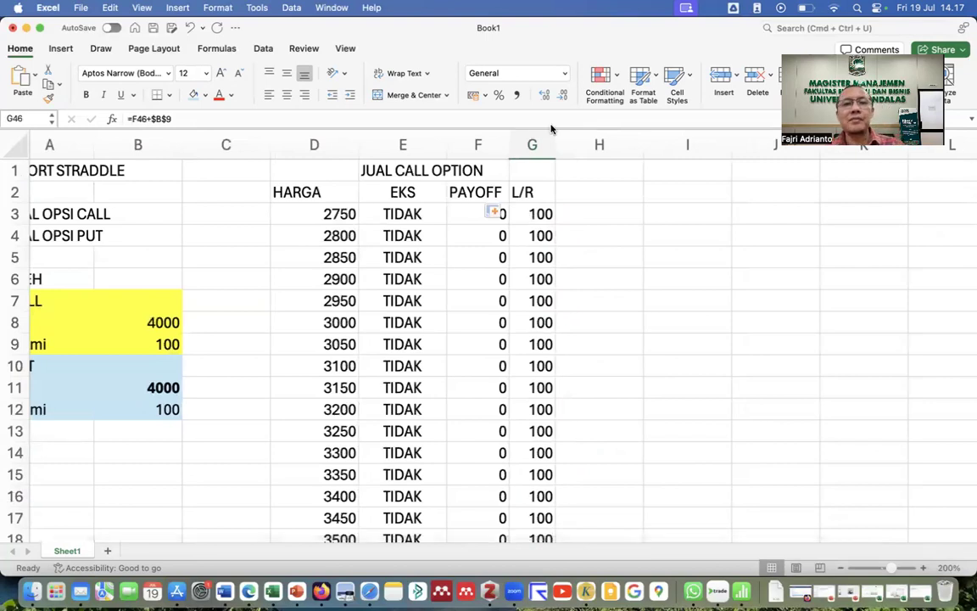
Merge and center JUAL CALL OPTION over E1:G1, then enter JUAL PUT OPTION in H1.
left_click_drag(391, 167, 515, 165)
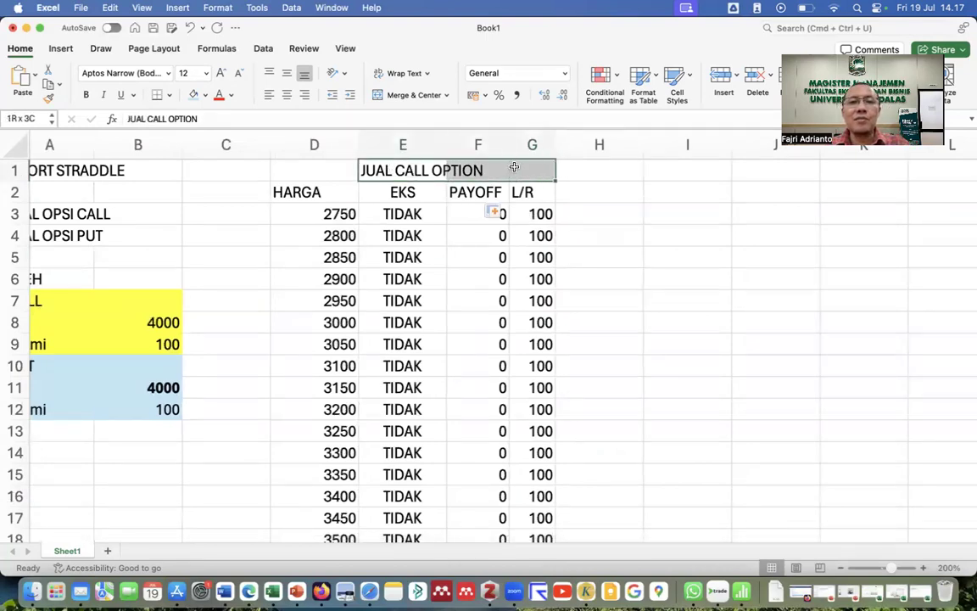
left_click(406, 97)
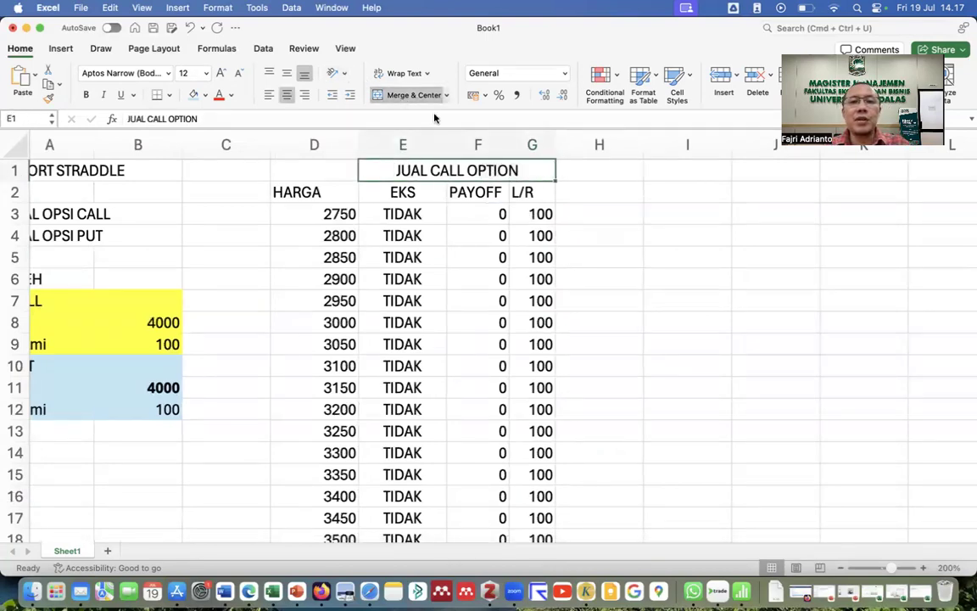
left_click(590, 170)
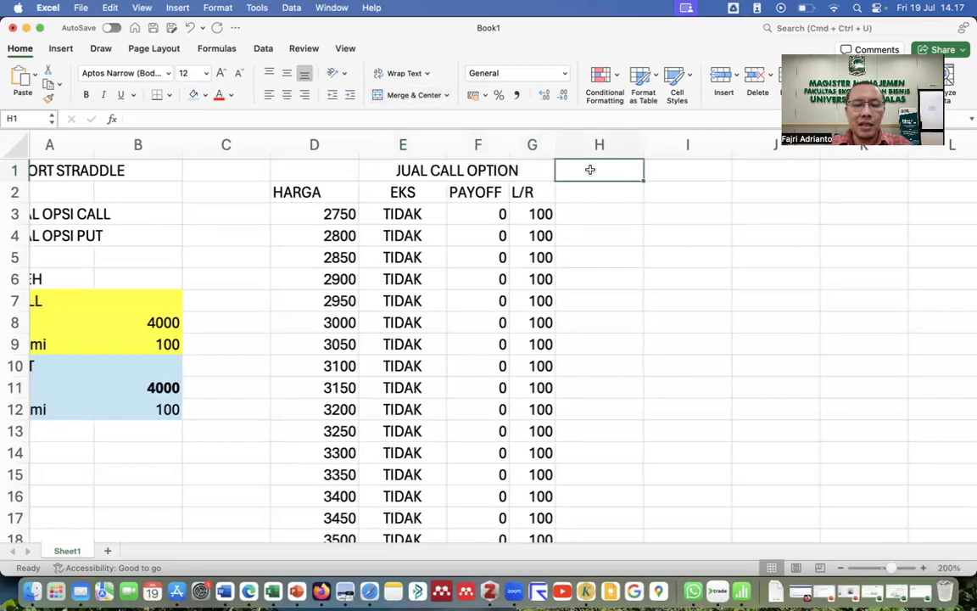
type("JUAL")
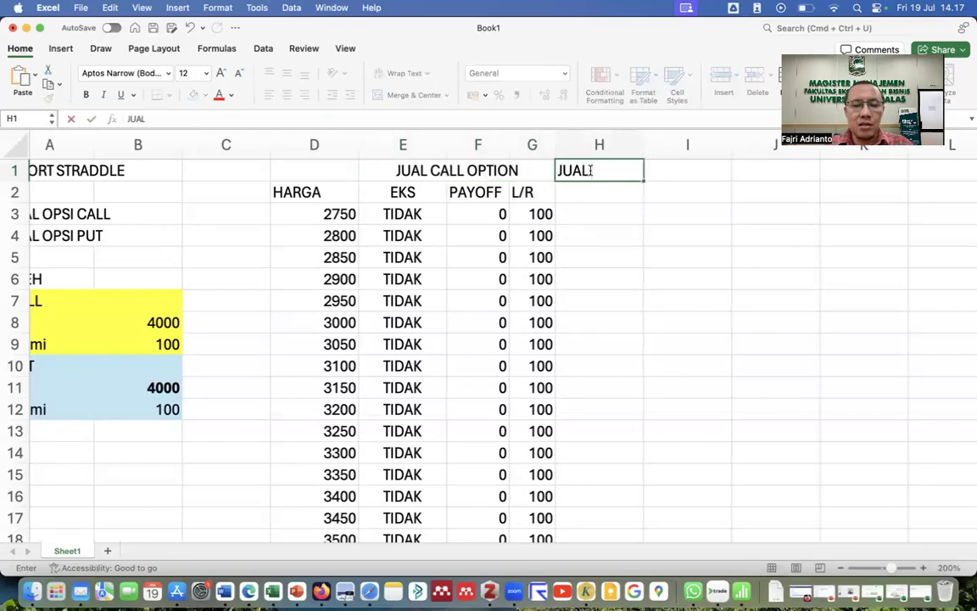
type(" PUT")
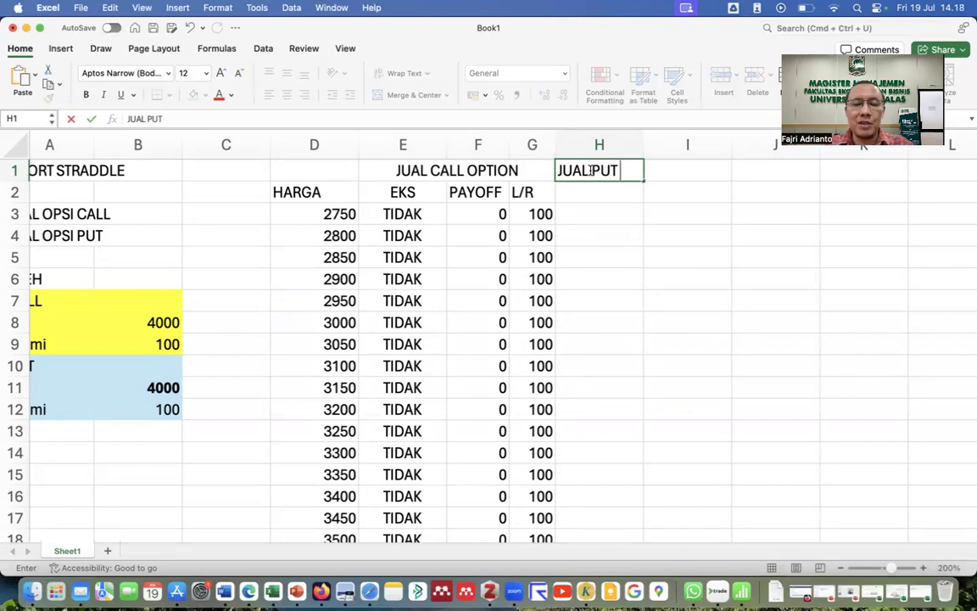
type(" OPTION")
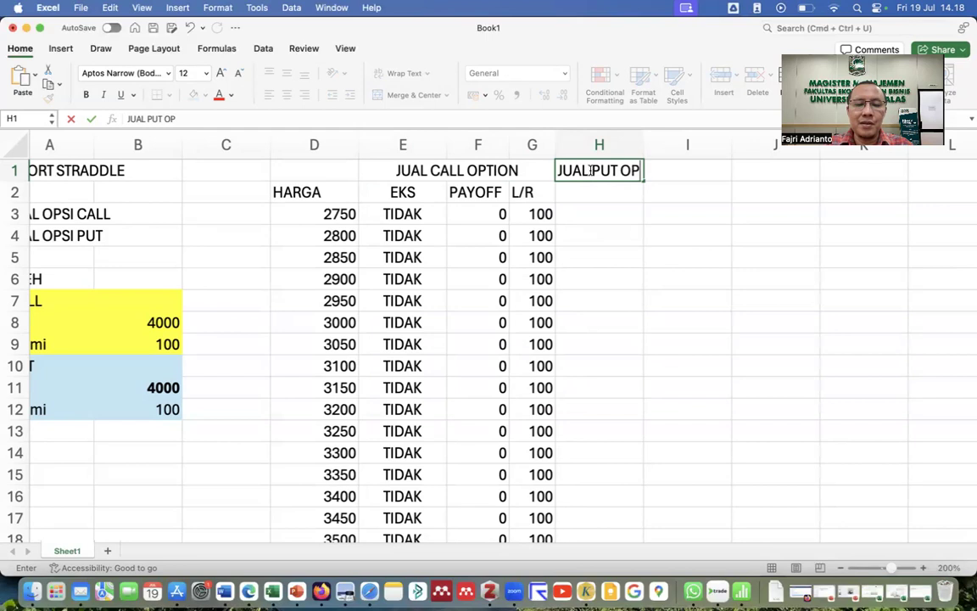
key("Return")
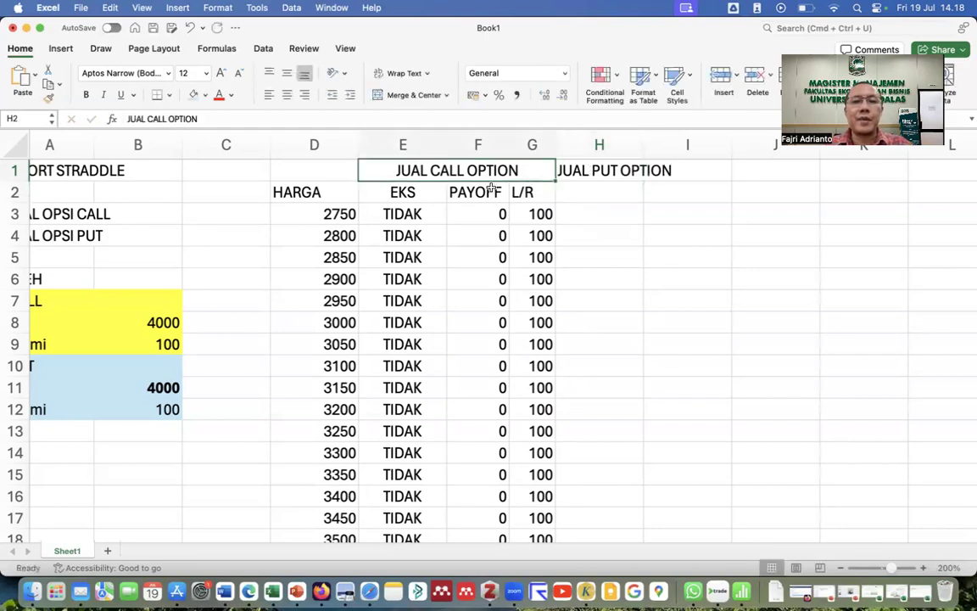
left_click_drag(424, 165, 441, 192)
Give the call block E1:G63 a yellow fill and All Borders.
scroll(467, 175, "down", 15)
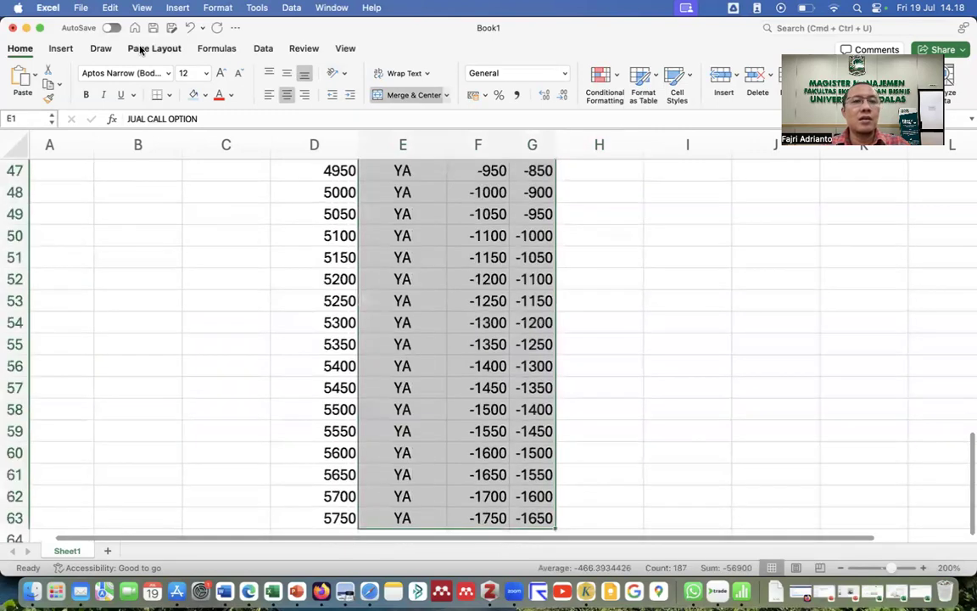
left_click(205, 94)
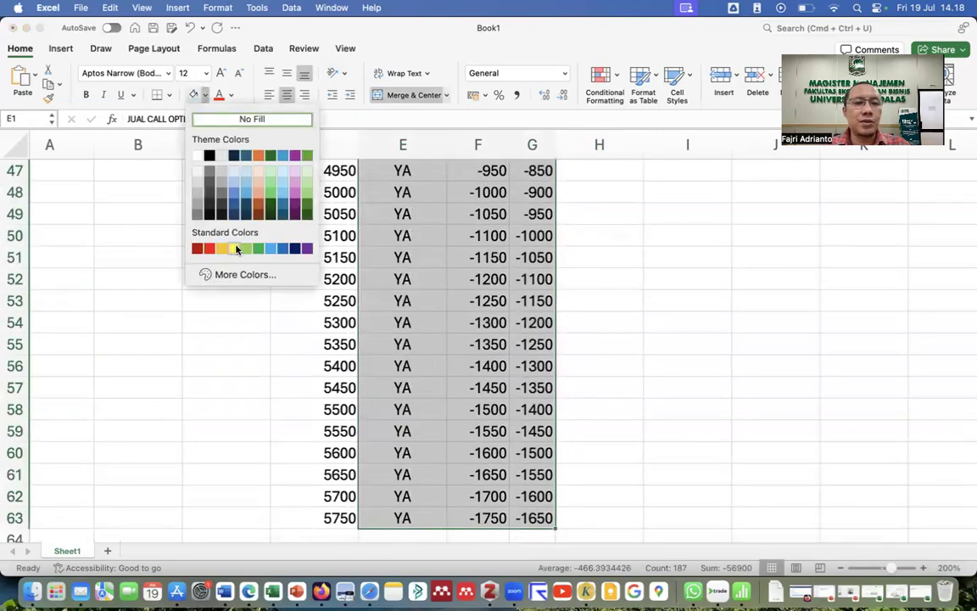
left_click(233, 248)
scroll(475, 288, "up", 15)
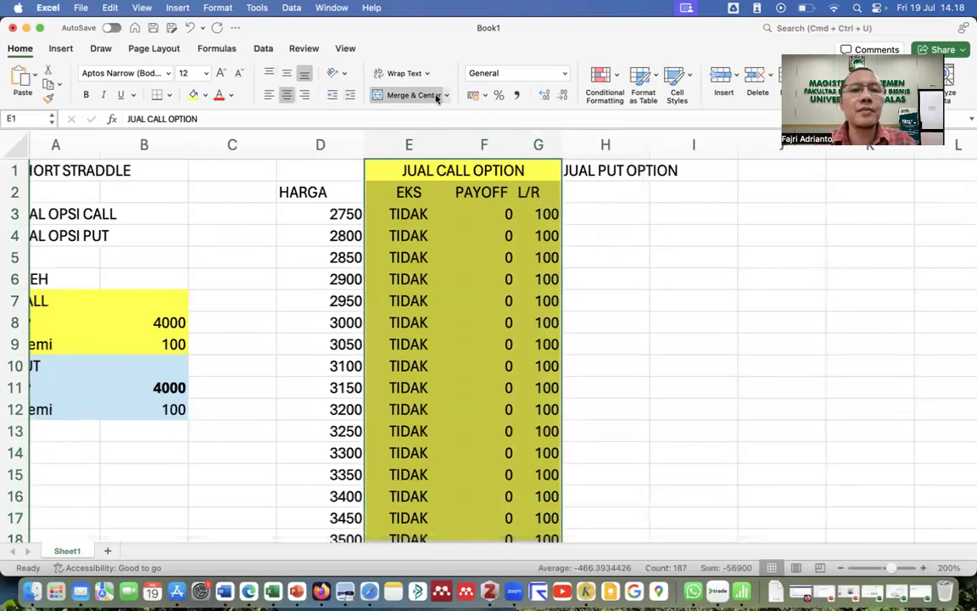
left_click(168, 95)
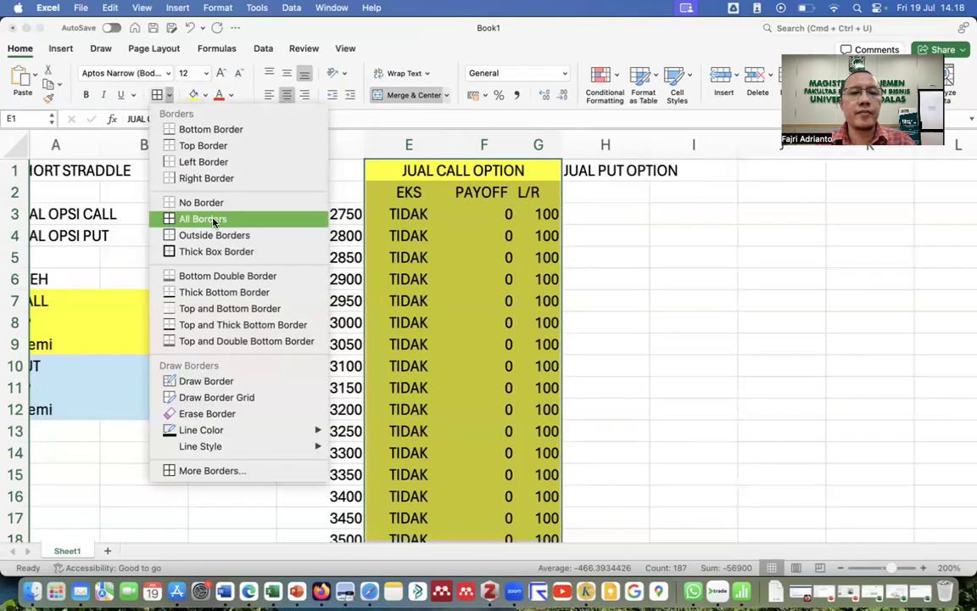
left_click(203, 221)
Type the put header EKS into H2.
left_click(605, 236)
left_click(590, 193)
type("EKS")
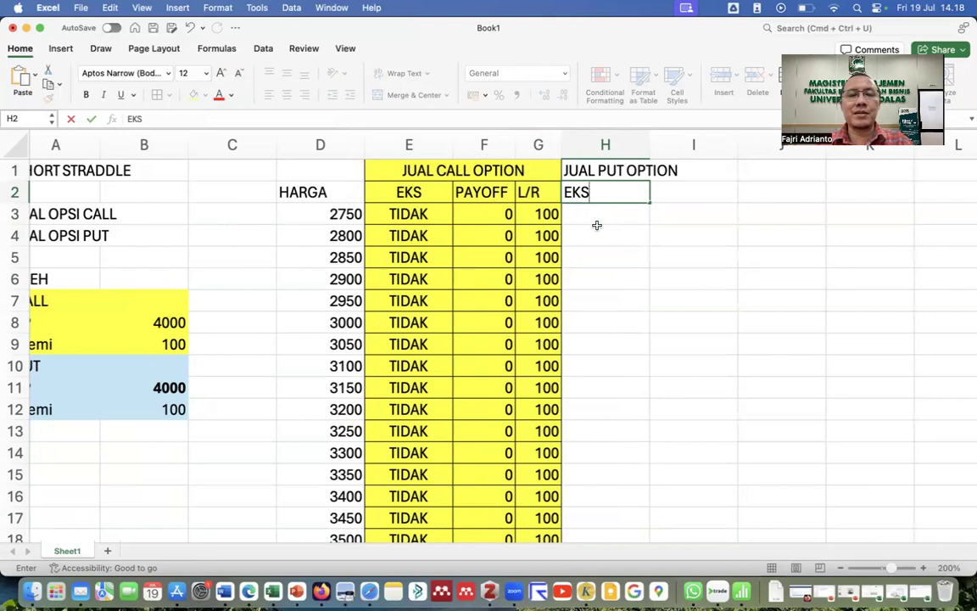
Enter =IF(D3<$B$11;"YA";"TIDAK") in H3, locking the put strike reference.
left_click(599, 215)
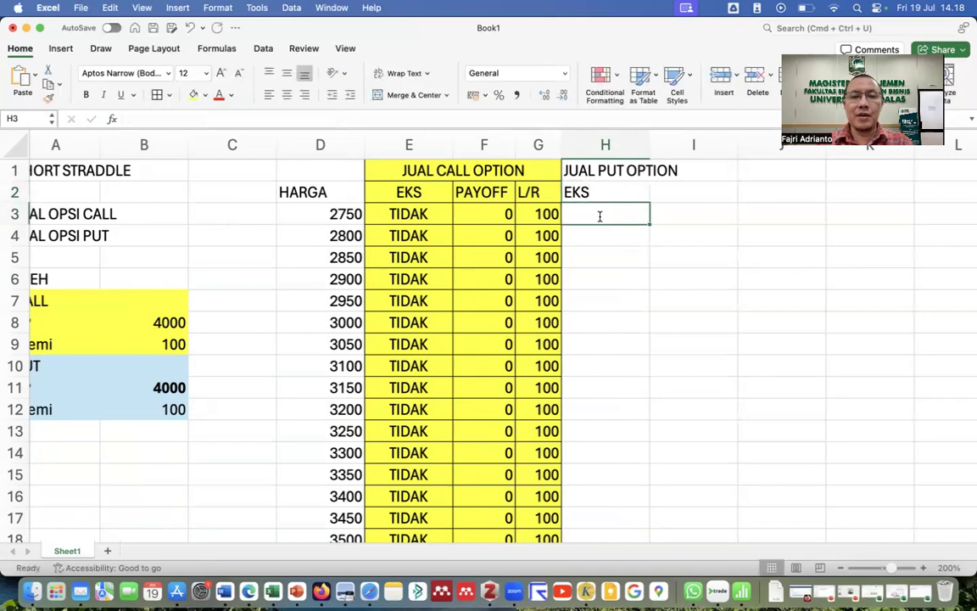
type("=IF")
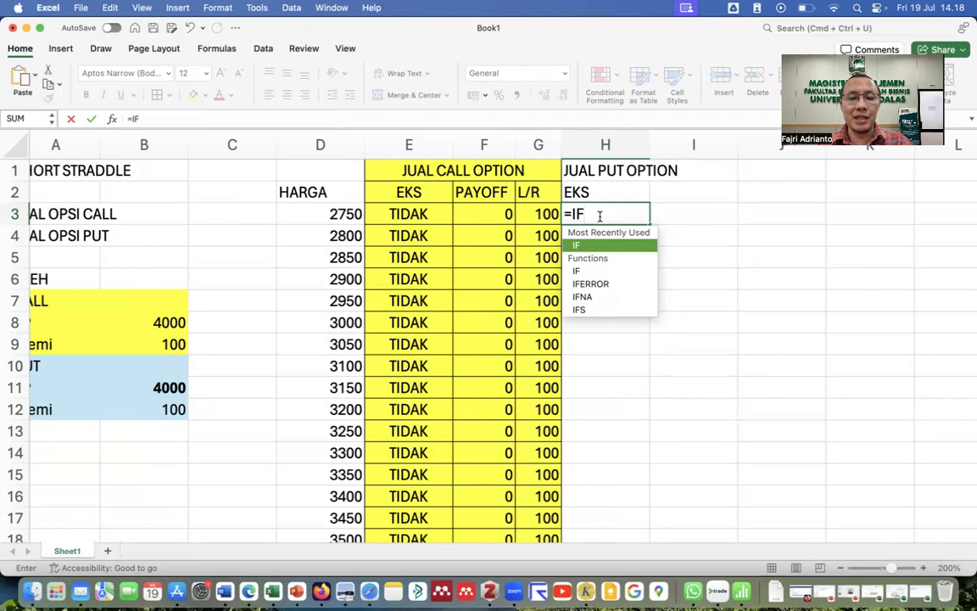
type("(")
key("Return")
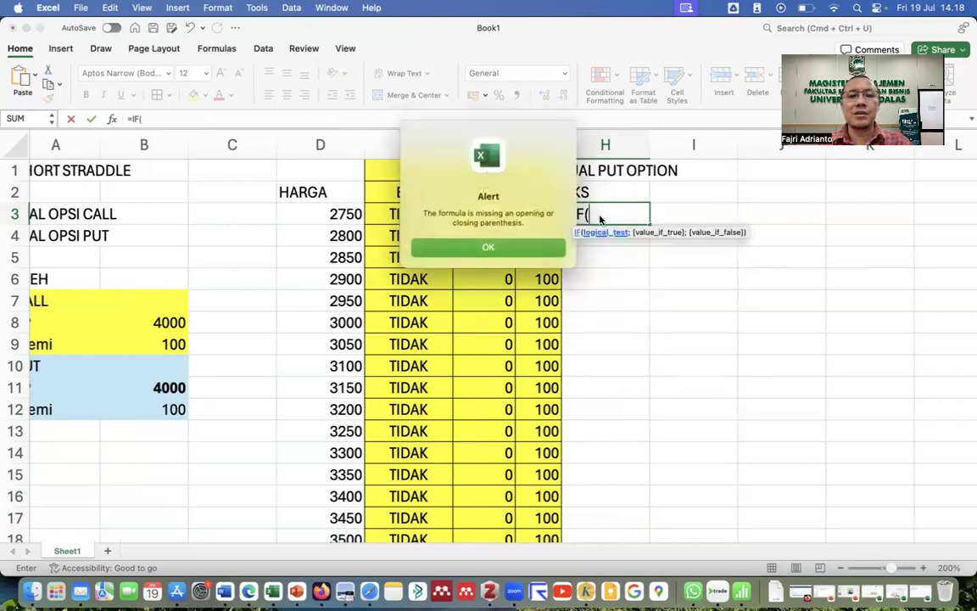
left_click(538, 244)
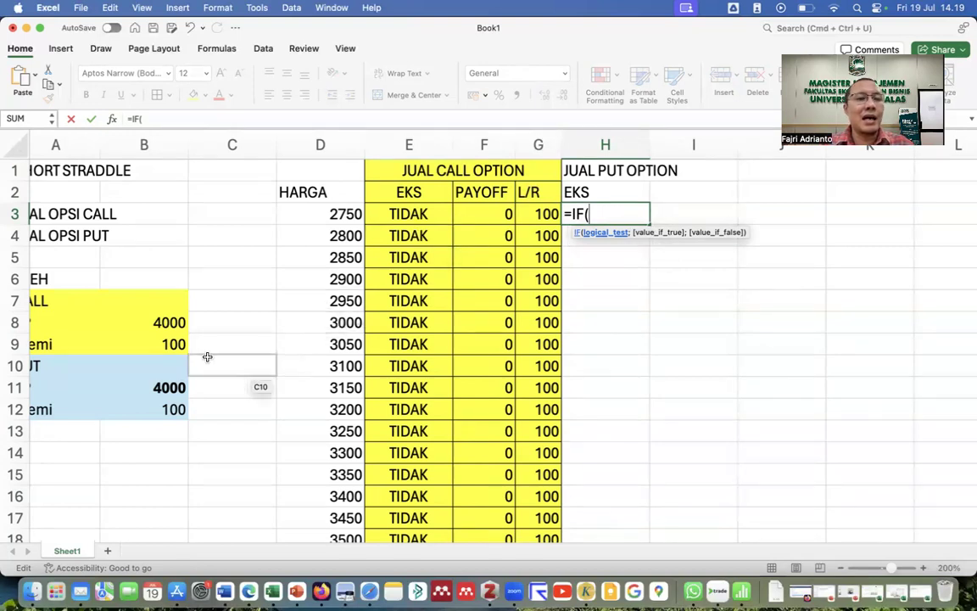
left_click(345, 215)
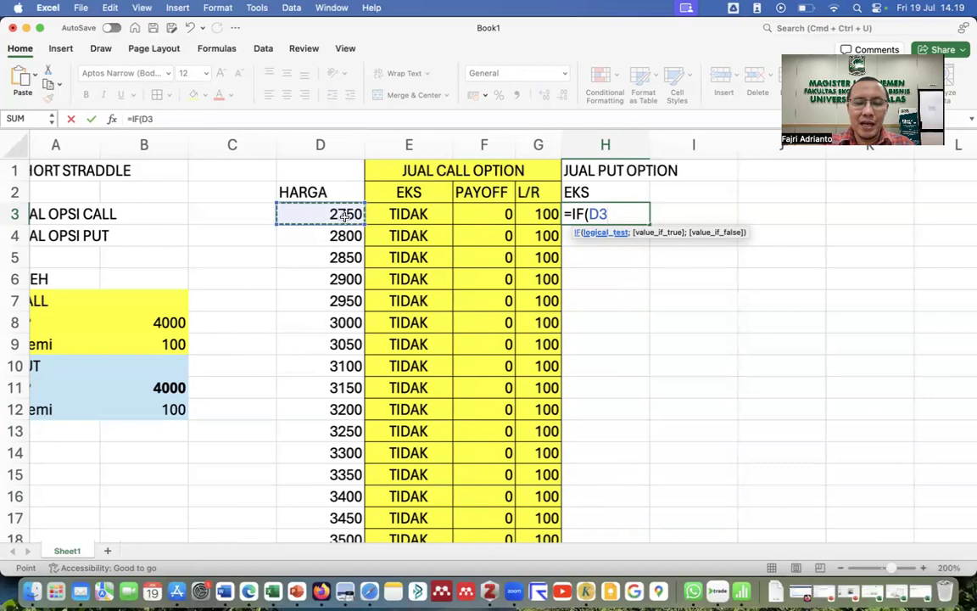
type("<")
left_click(176, 385)
scroll(197, 370, "left", 2)
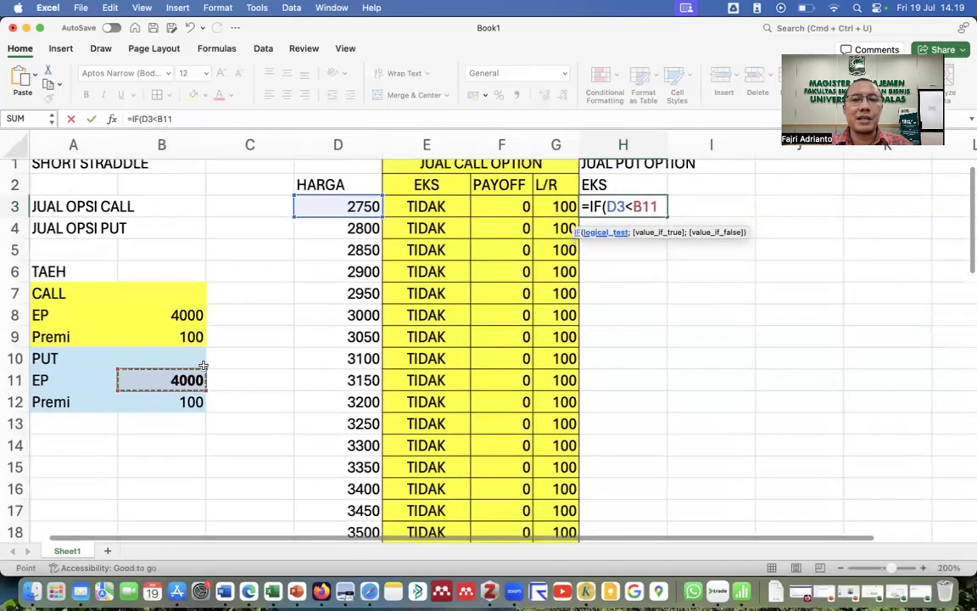
scroll(203, 365, "up", 1)
key("super+t")
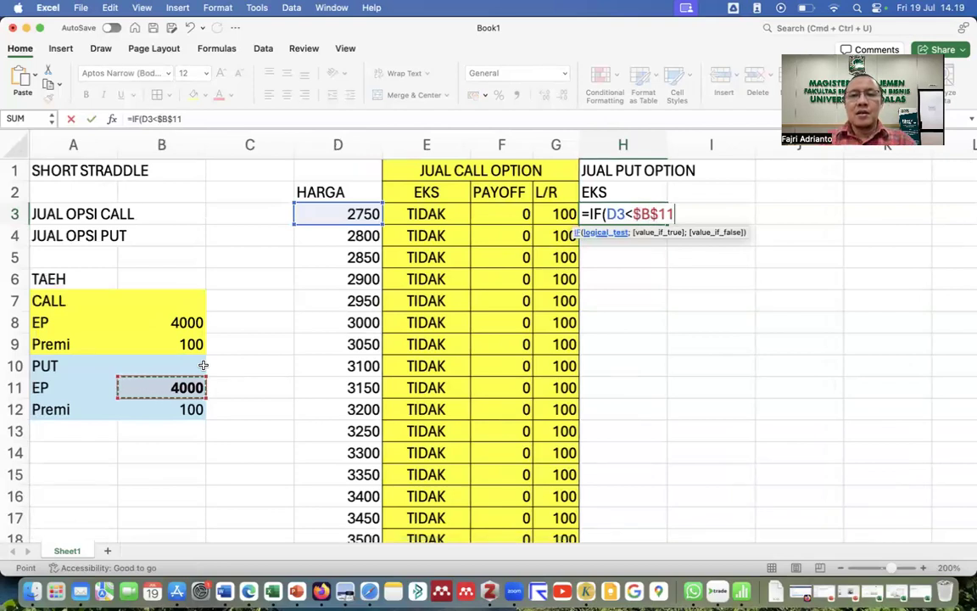
type(";\"YA\"")
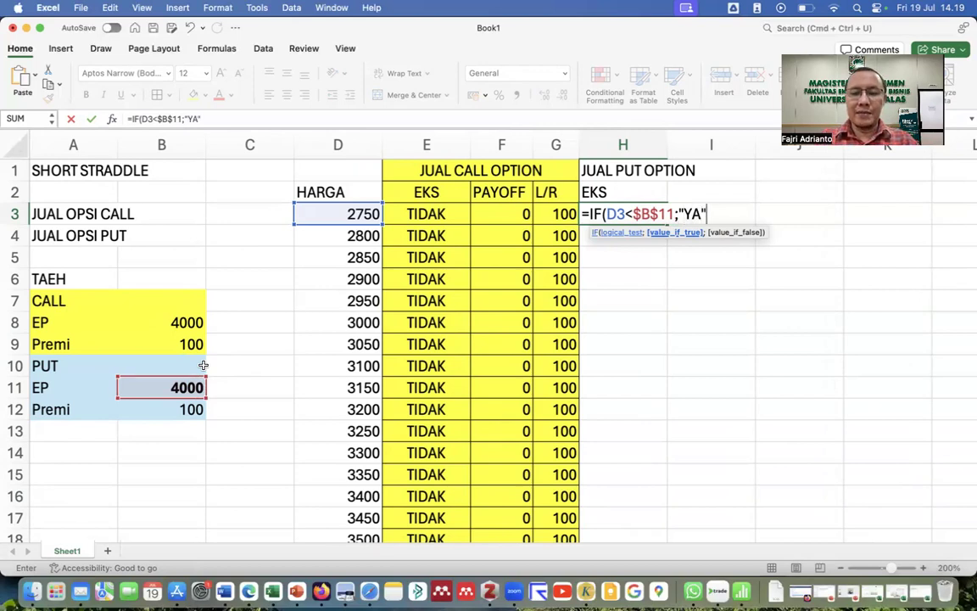
type(";")
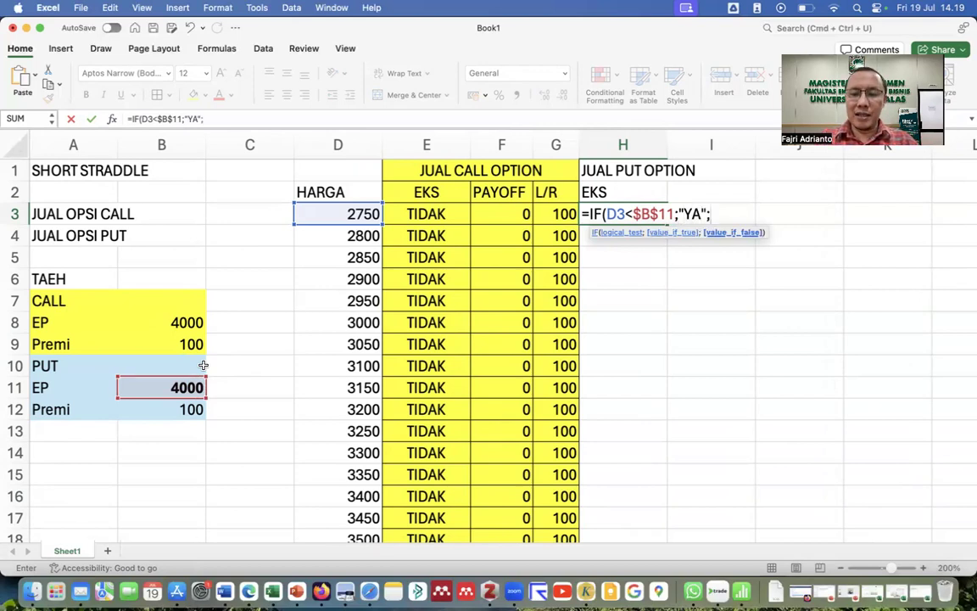
type("\"TID")
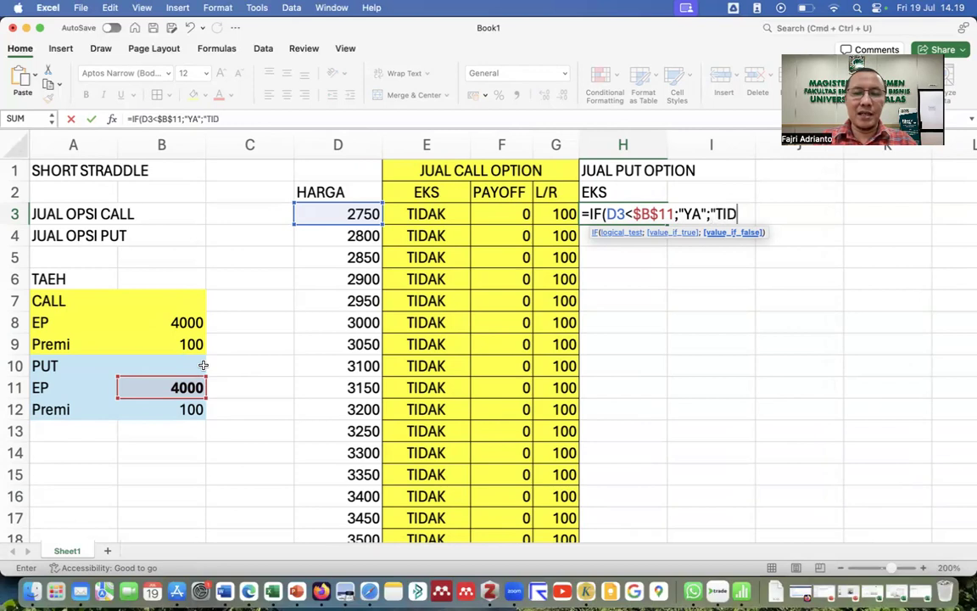
type("AK\")")
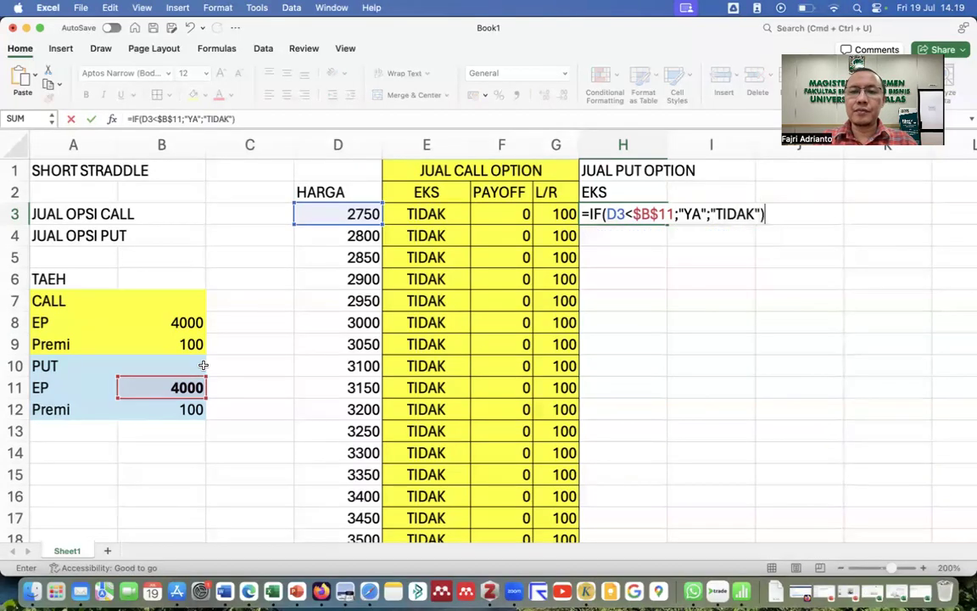
key("Return")
Center the H3 result and copy it down all price rows, showing YA below 4000.
left_click(617, 212)
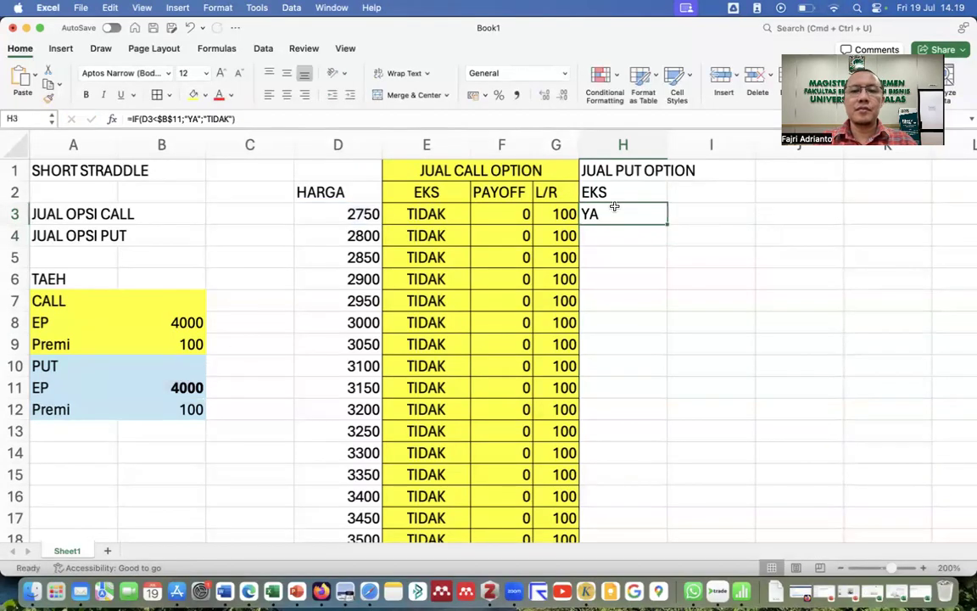
left_click(289, 95)
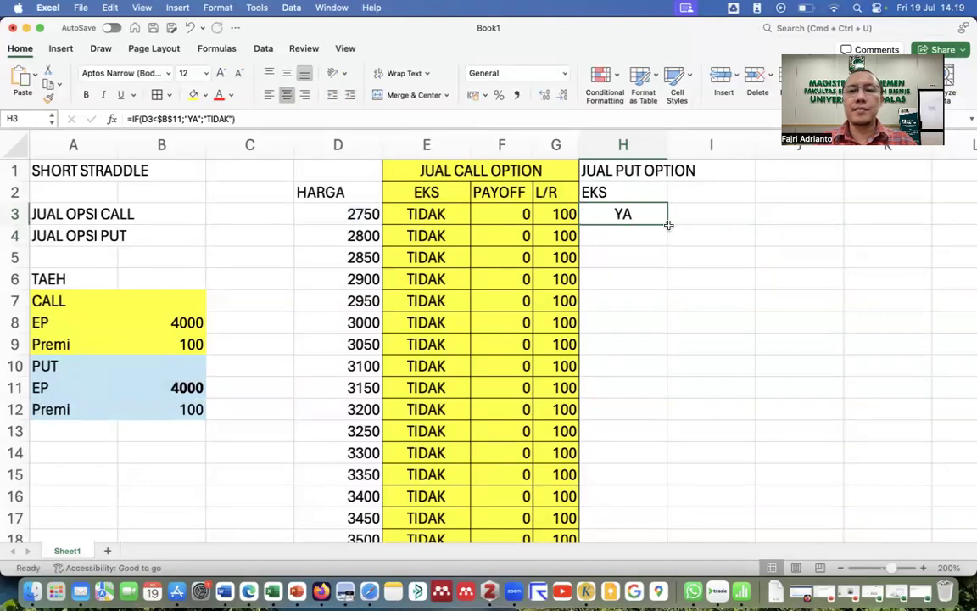
double_click(668, 223)
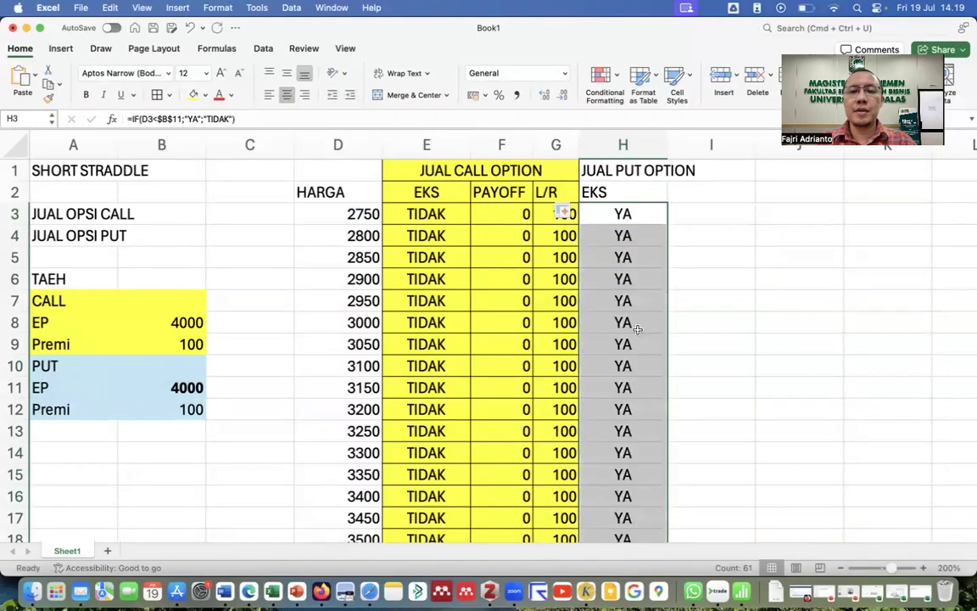
scroll(631, 327, "down", 5)
scroll(637, 329, "down", 4)
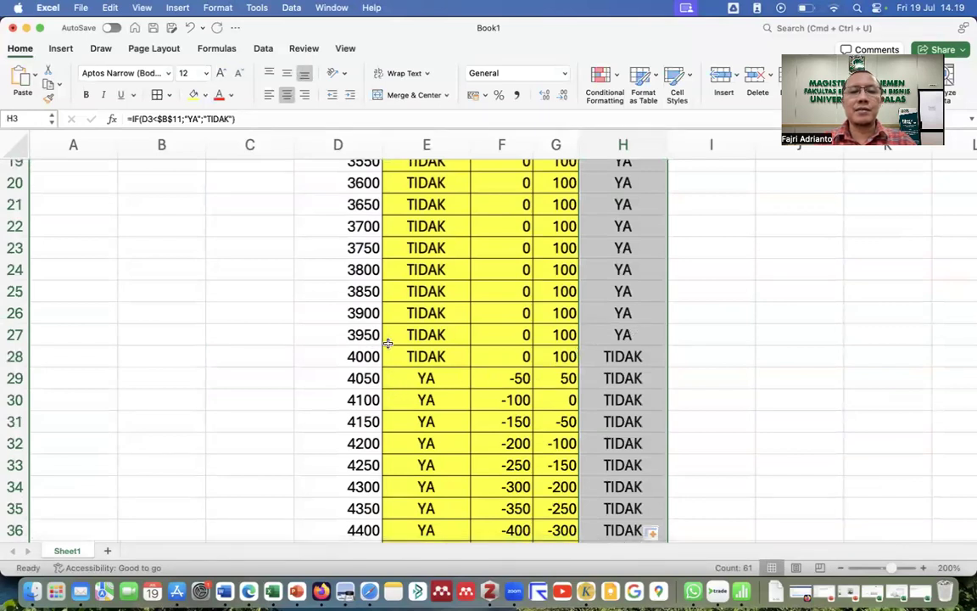
scroll(355, 399, "down", 5)
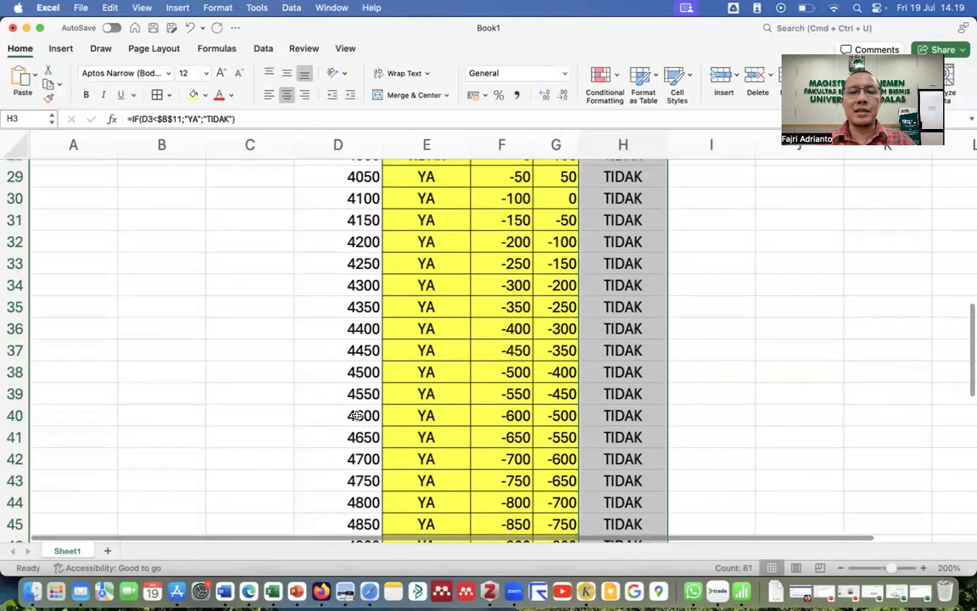
scroll(356, 415, "down", 5)
scroll(357, 411, "down", 2)
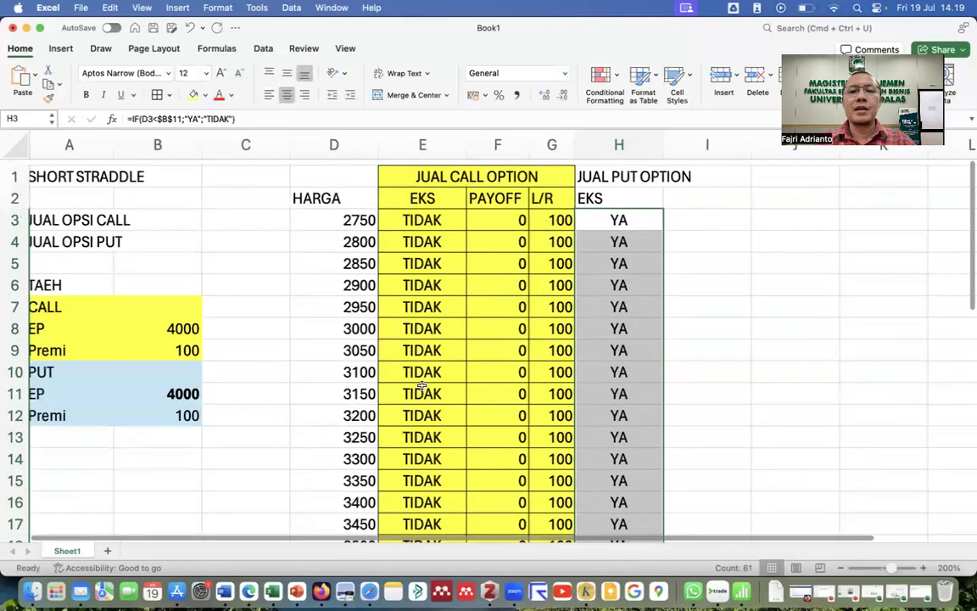
Add a PAYOFF header in I2 and enter =MIN(0;D3-$B$11) in I3.
left_click(690, 182)
type("PAYOFF")
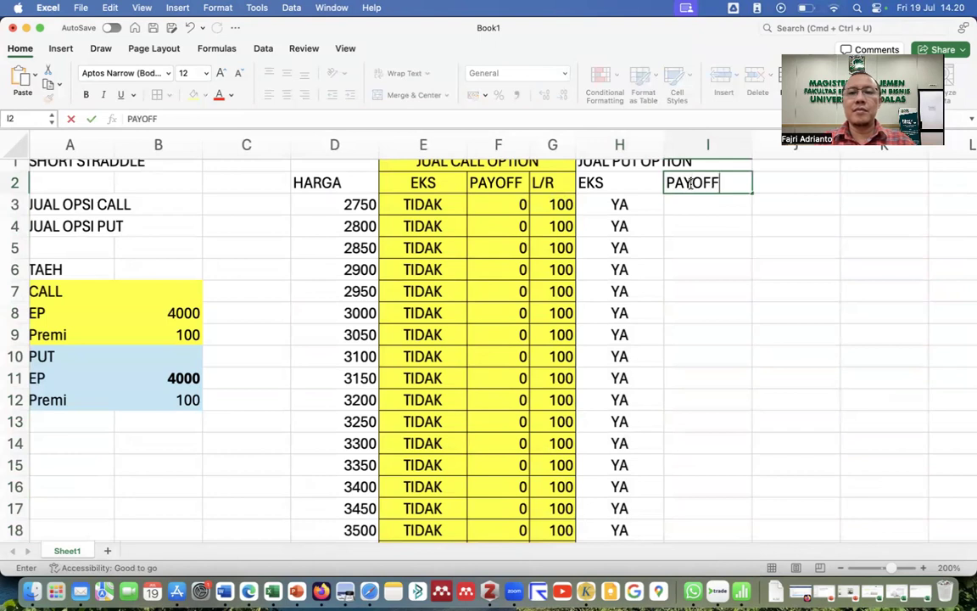
left_click(688, 204)
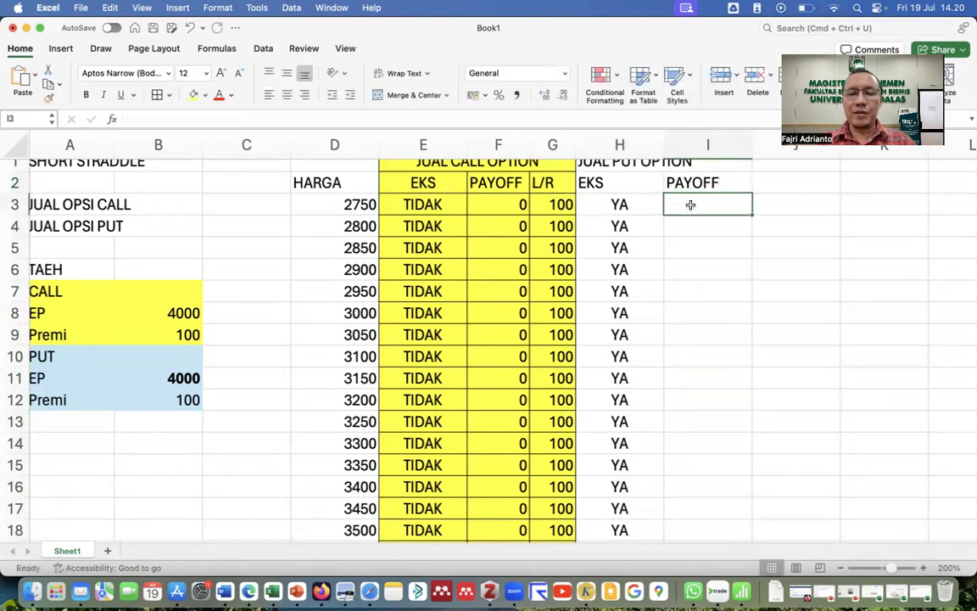
type("=")
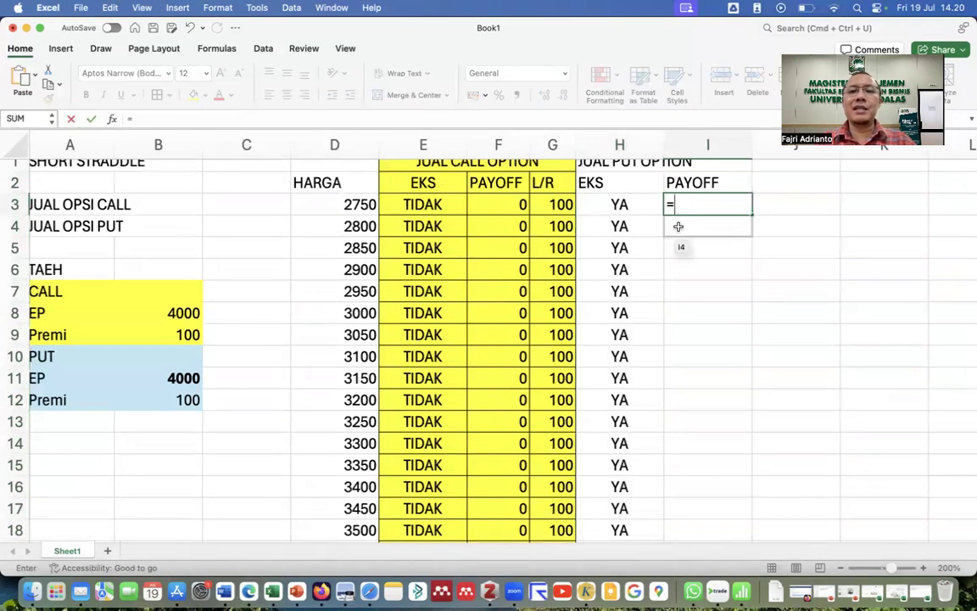
scroll(678, 225, "up", 1)
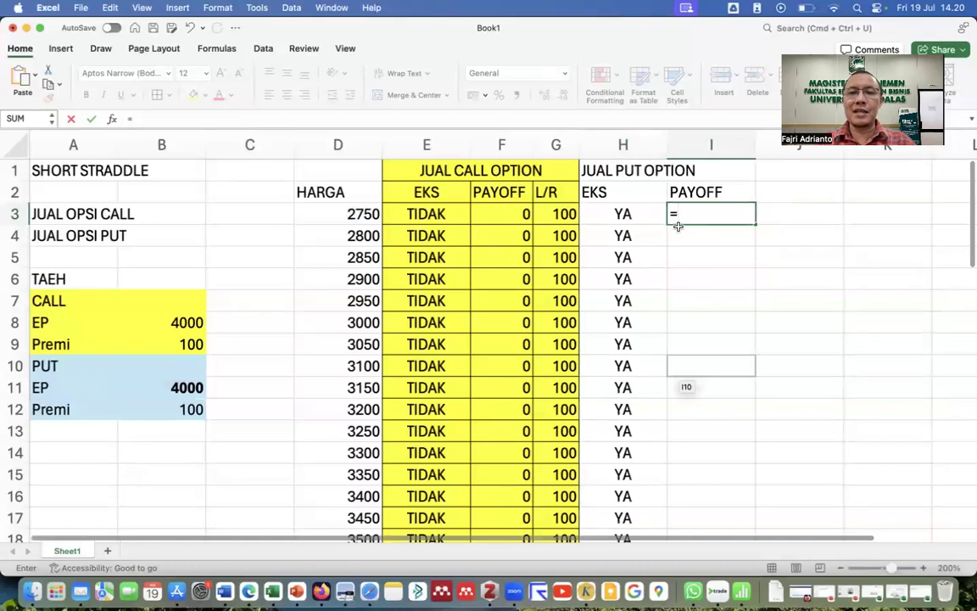
type("MIN")
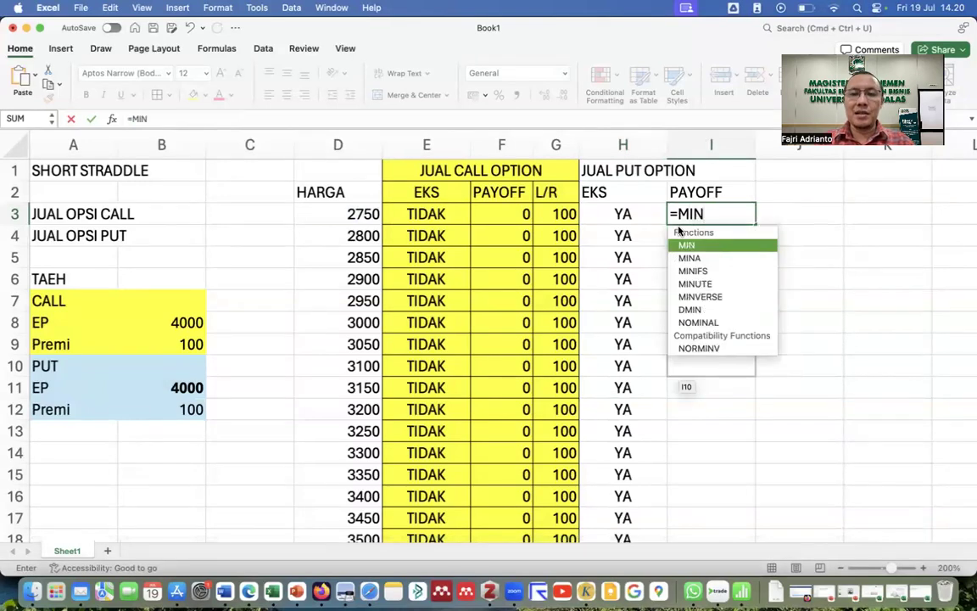
type("(0")
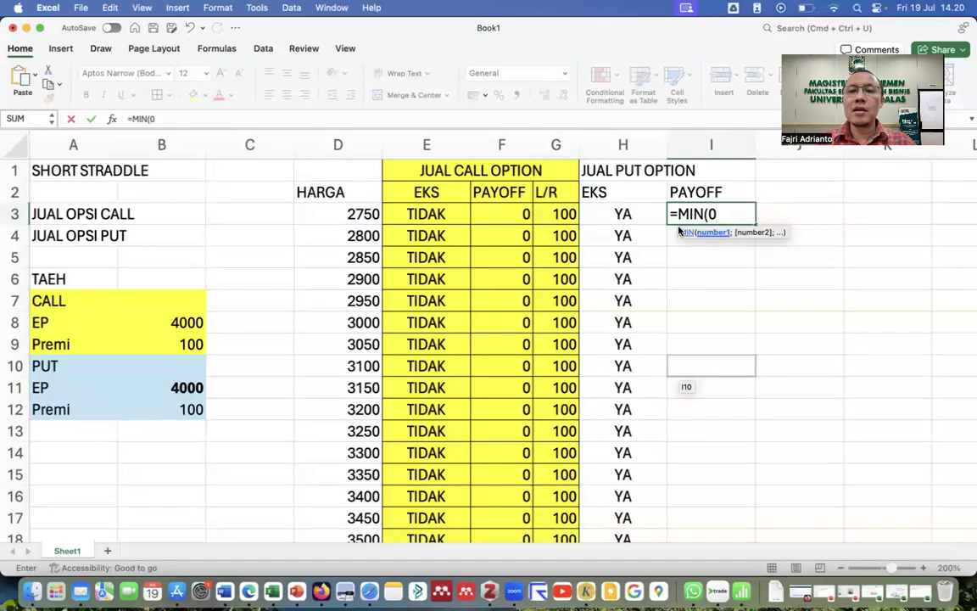
type(";")
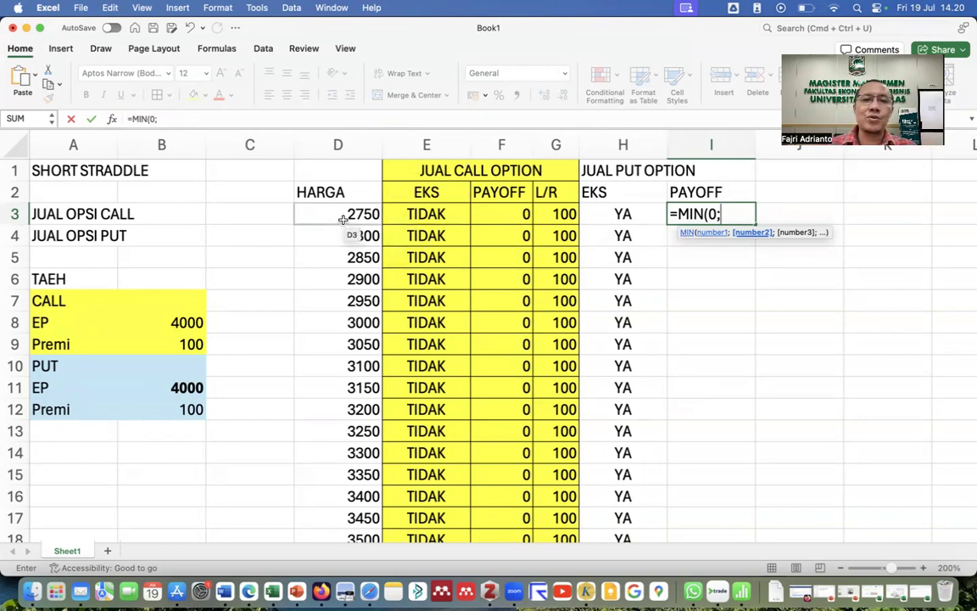
left_click(343, 218)
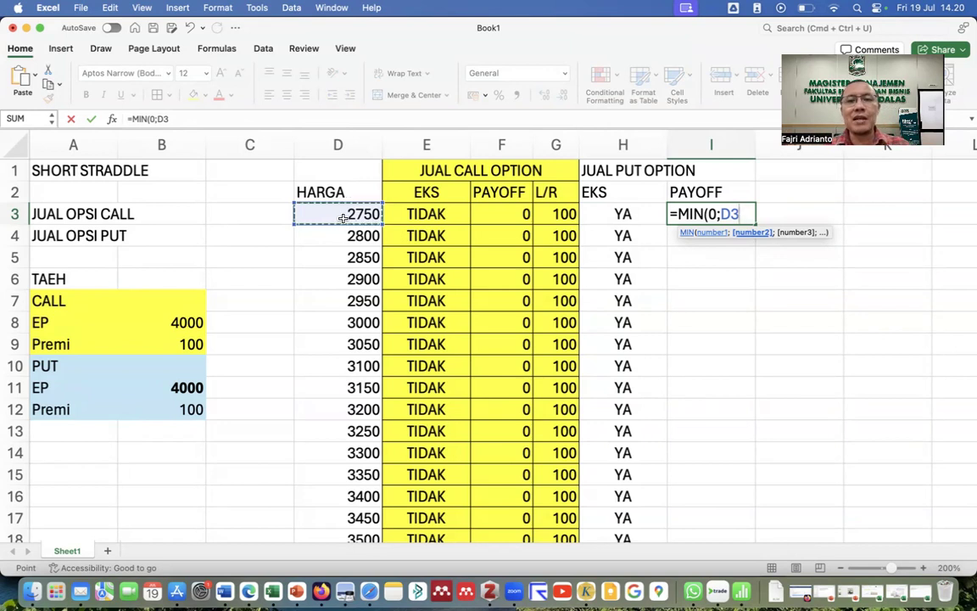
type("-")
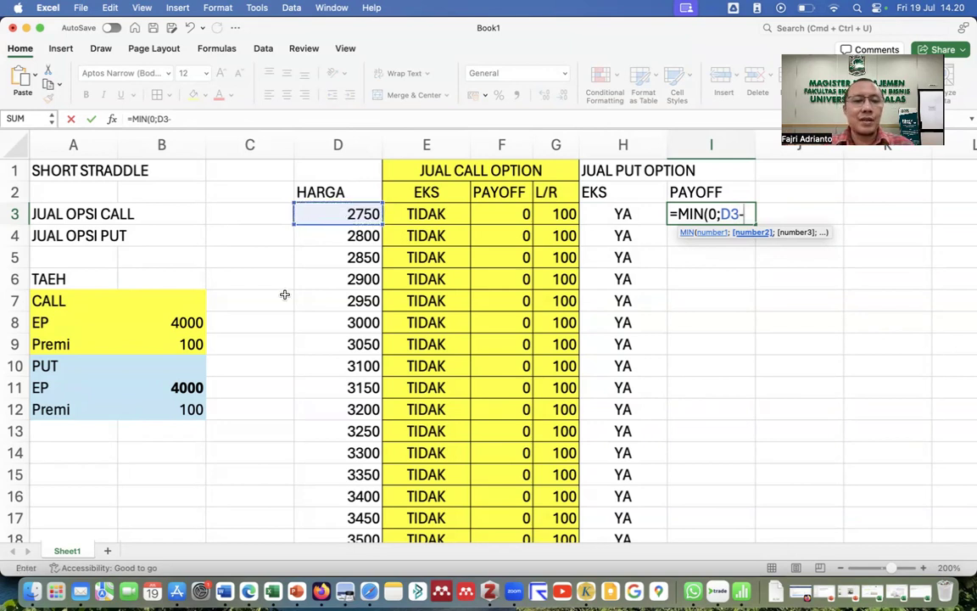
left_click(170, 391)
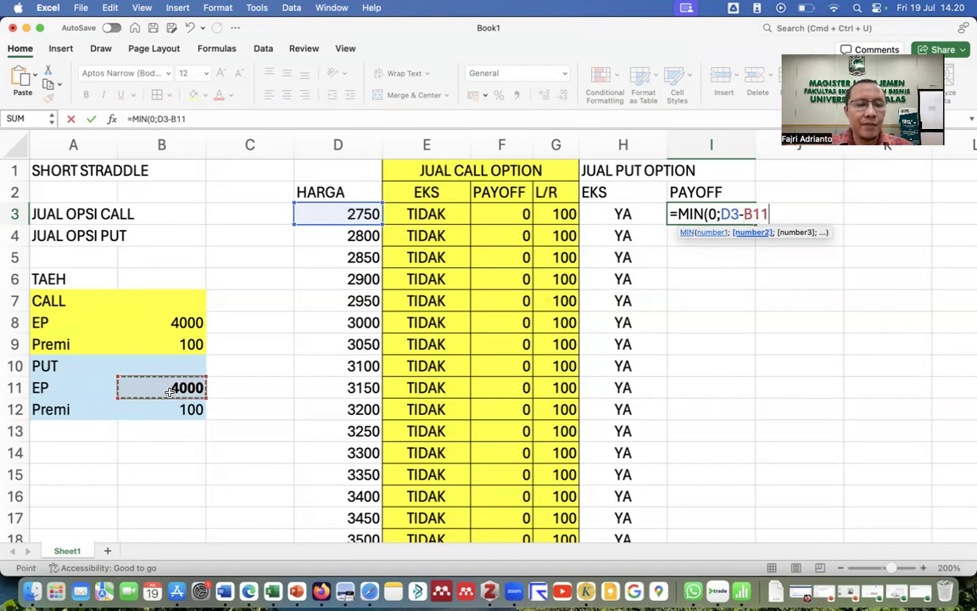
key("F4")
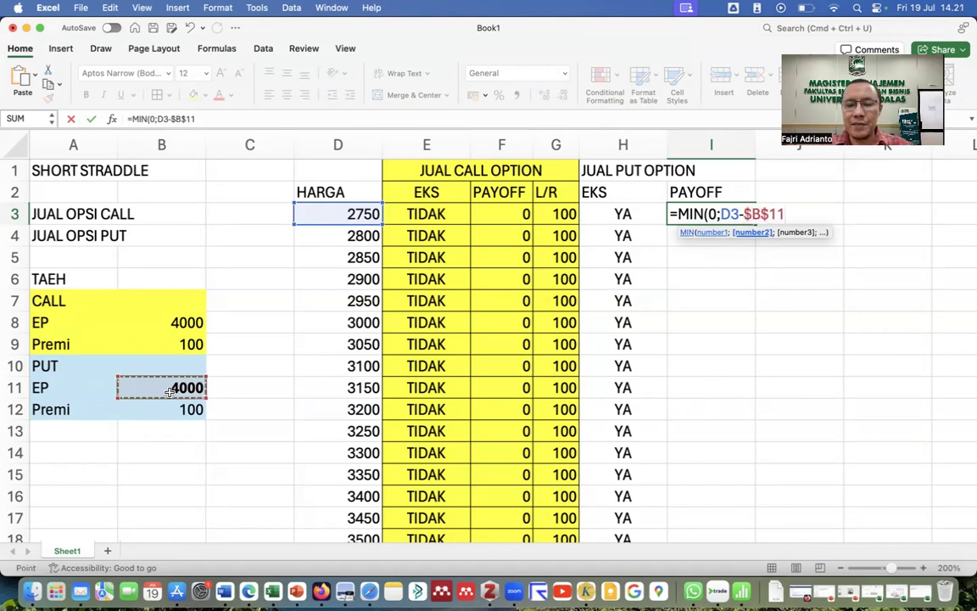
type(")")
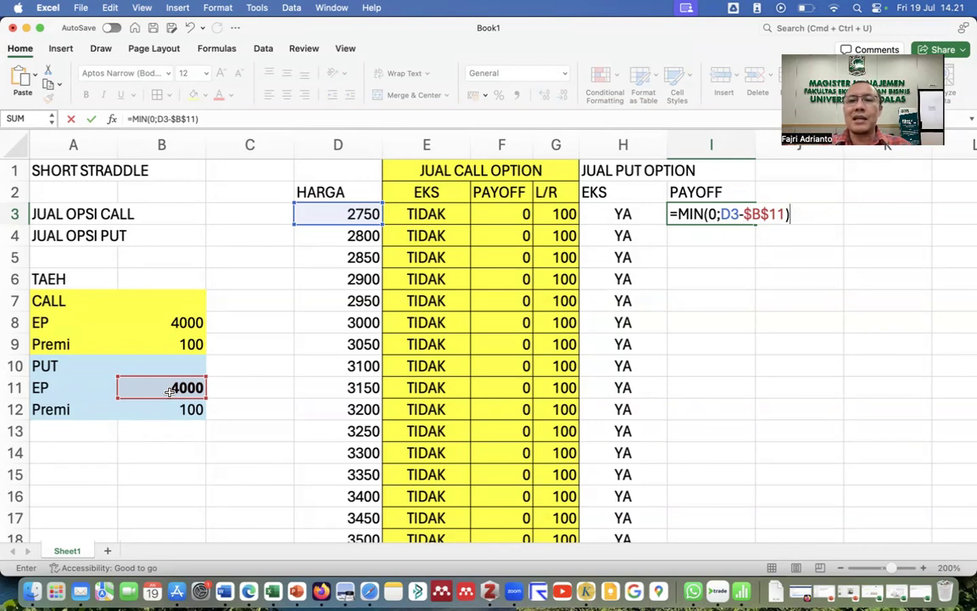
key("Return")
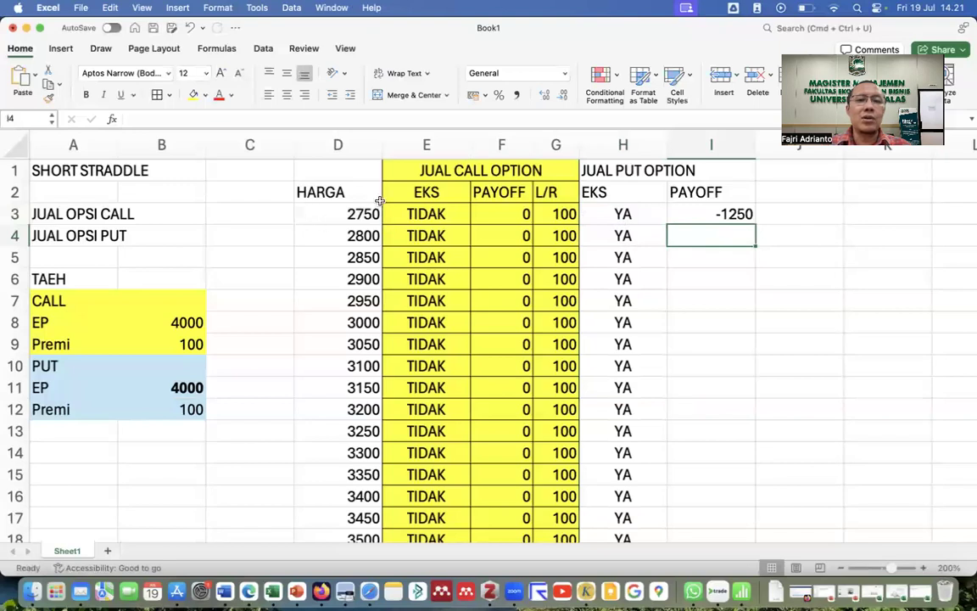
Narrow column I, copy the payoff formula down from -1250, and resize column H.
key("Up")
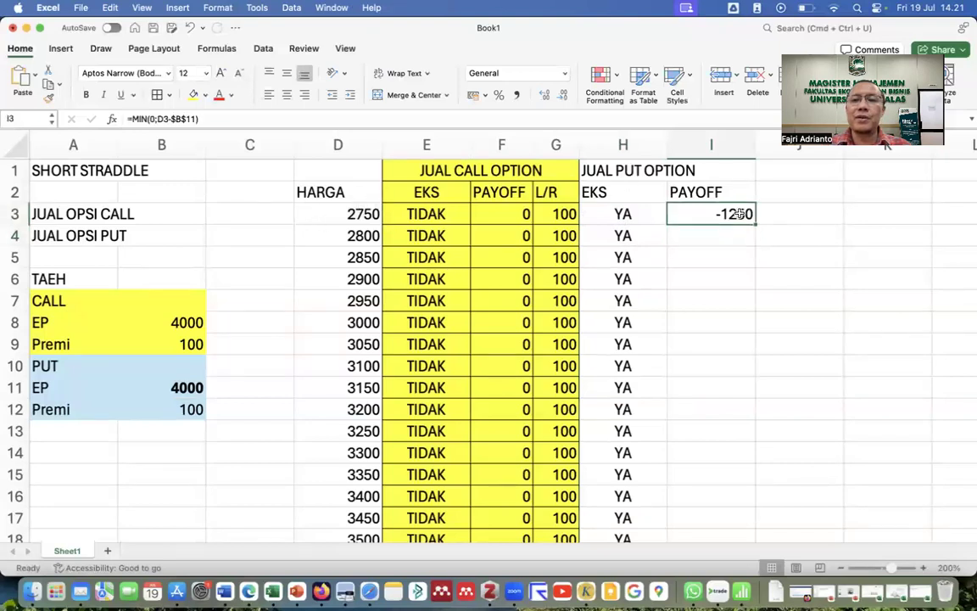
left_click_drag(758, 141, 728, 141)
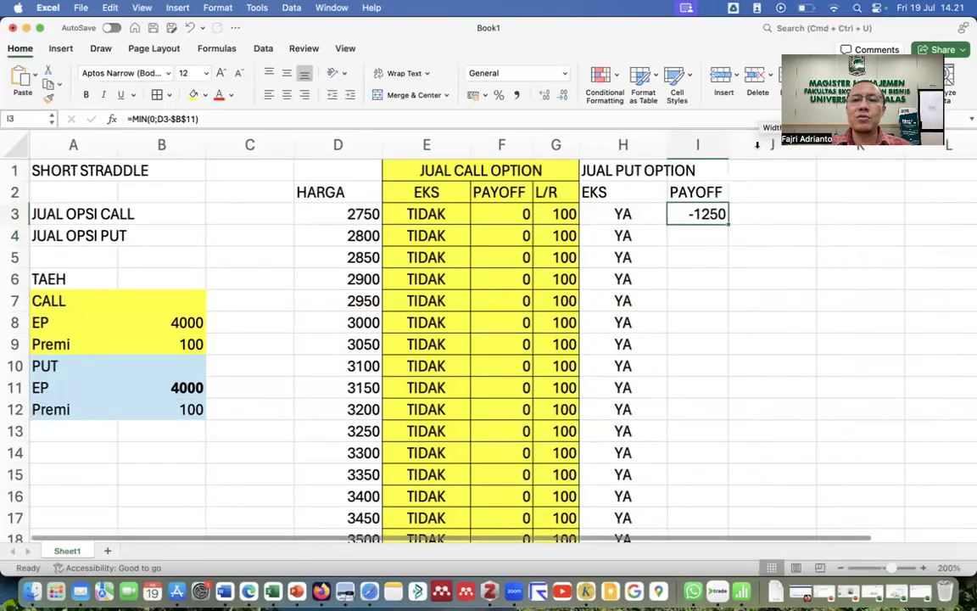
double_click(728, 221)
scroll(695, 368, "down", 10)
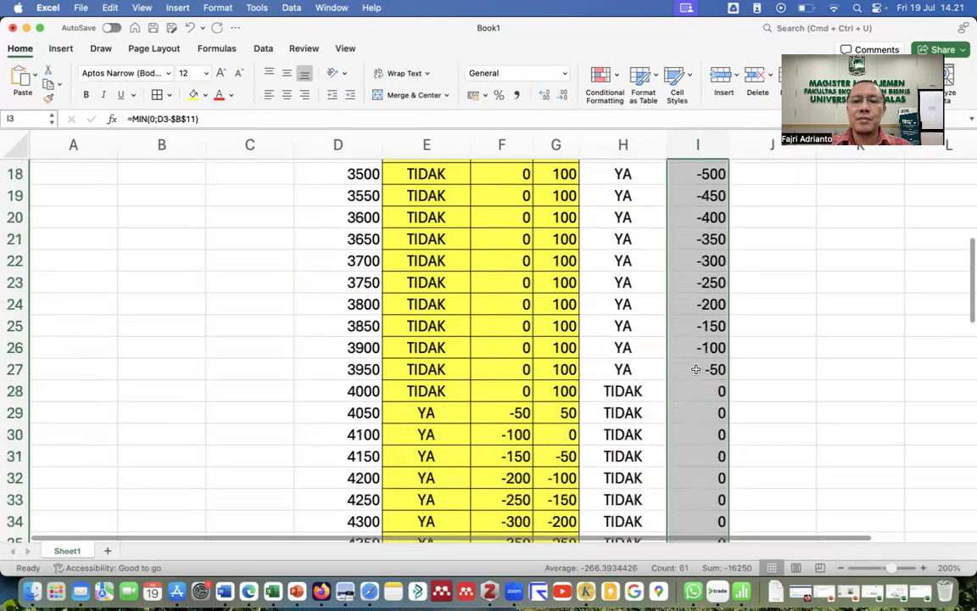
scroll(695, 369, "down", 7)
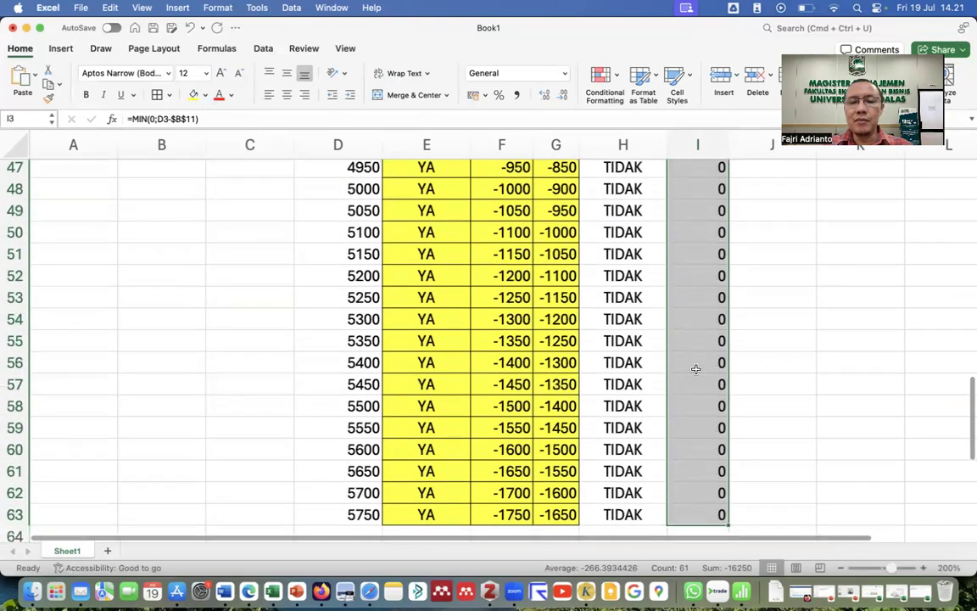
scroll(695, 369, "up", 17)
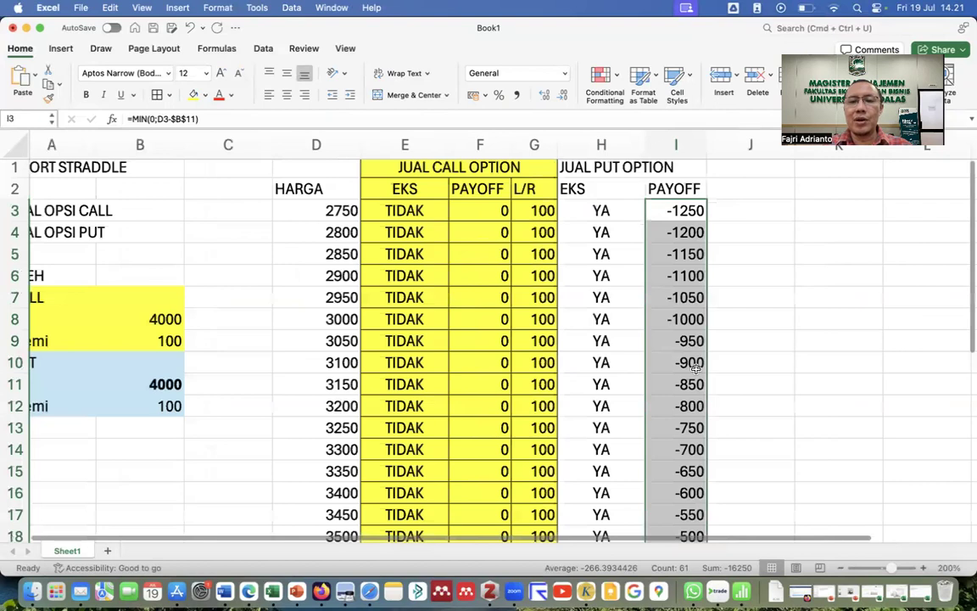
scroll(695, 367, "right", 2)
left_click_drag(620, 144, 596, 150)
Add an L/R header in J2 and enter =I3+B12 in J3.
left_click(680, 195)
type("LA")
key("BackSpace")
type("/R")
left_click(676, 213)
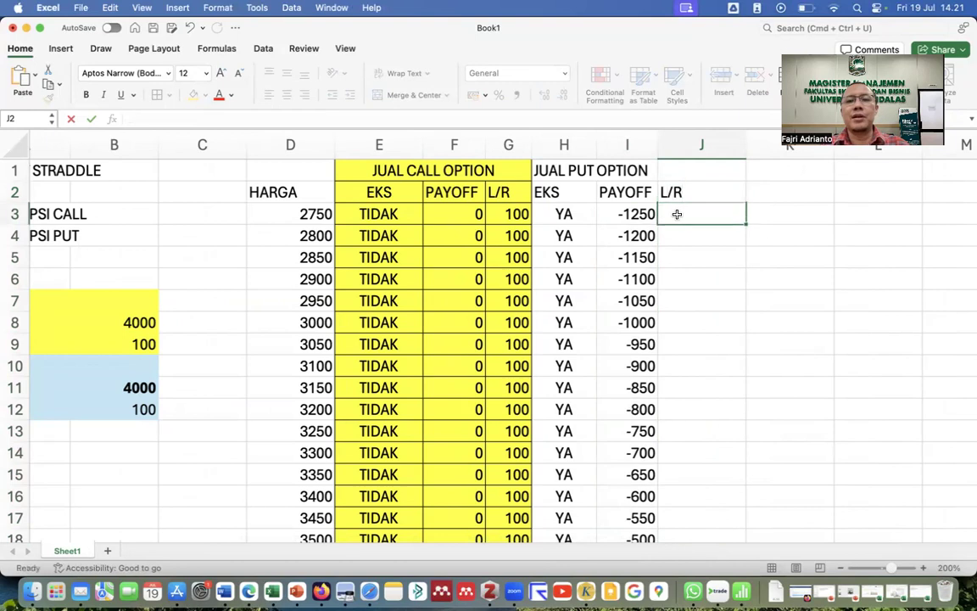
type("=")
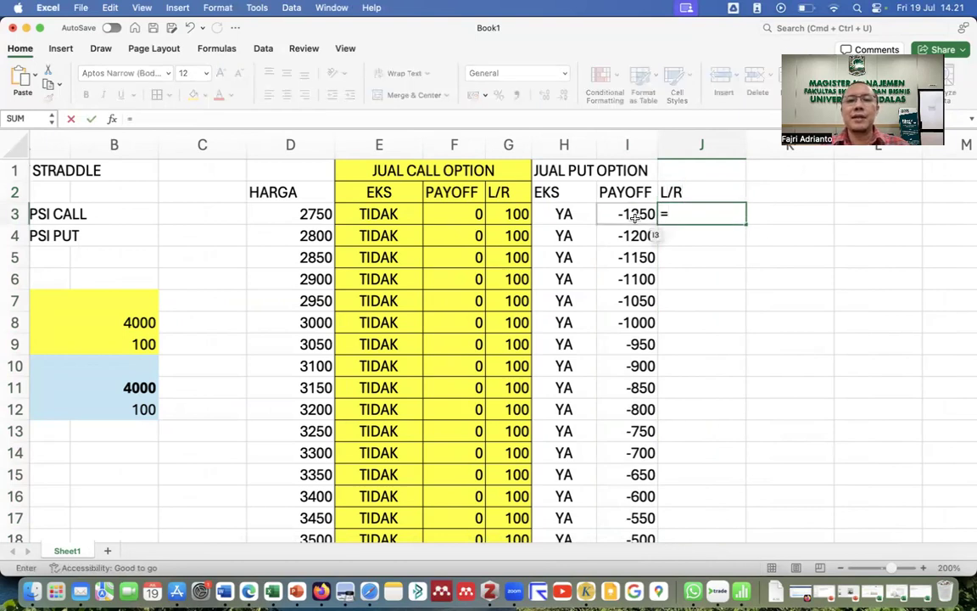
left_click(635, 215)
type("+")
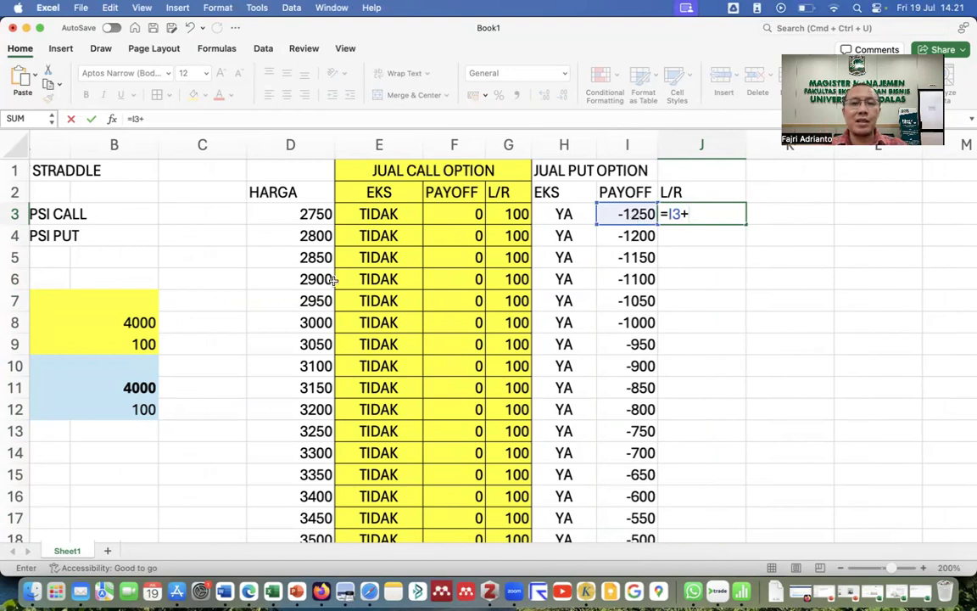
left_click(144, 409)
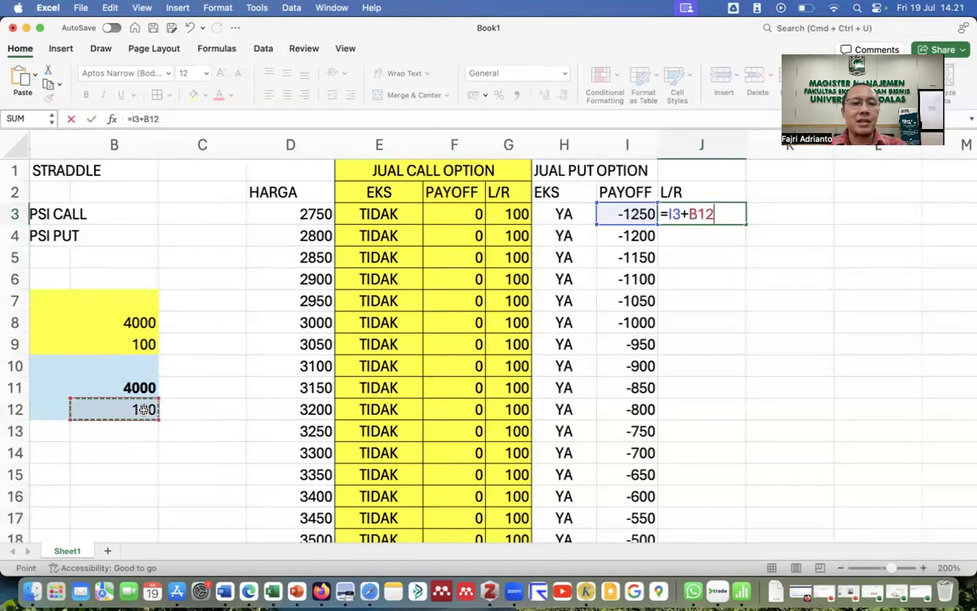
scroll(143, 410, "left", 2)
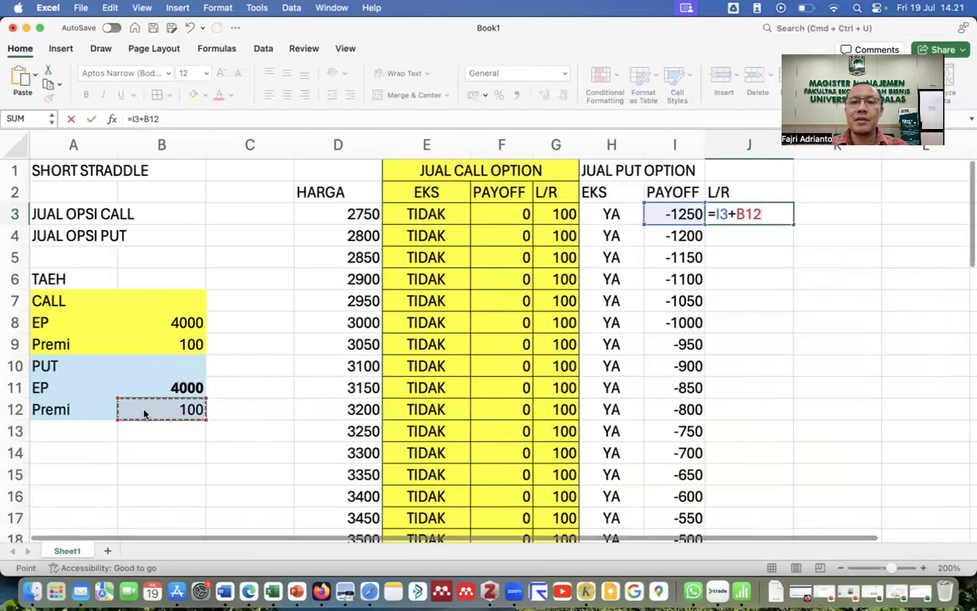
key("Return")
Change J3 to =I3+$B$12, copy it down every price row, and autofit column J.
double_click(763, 214)
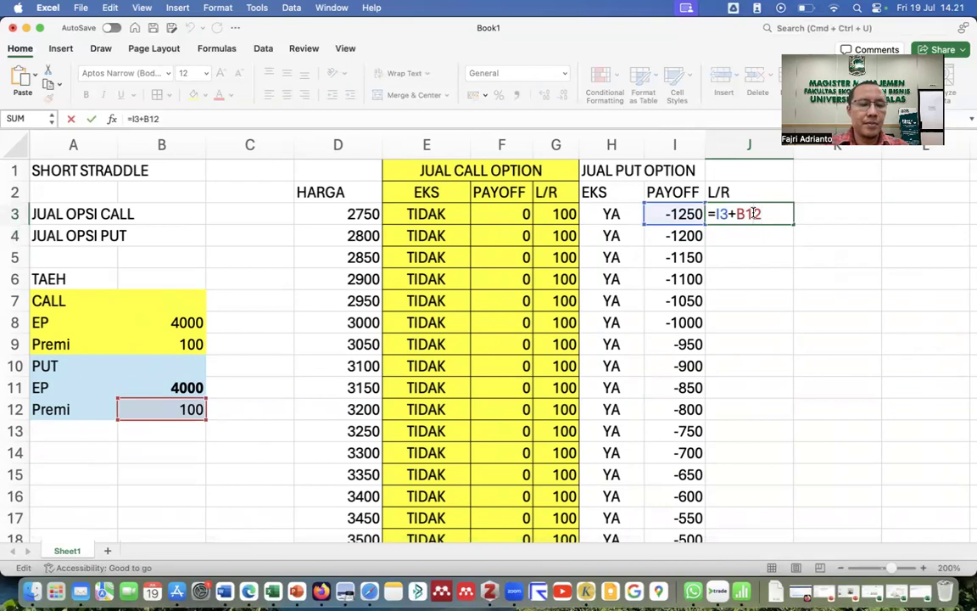
key("F4")
key("Return")
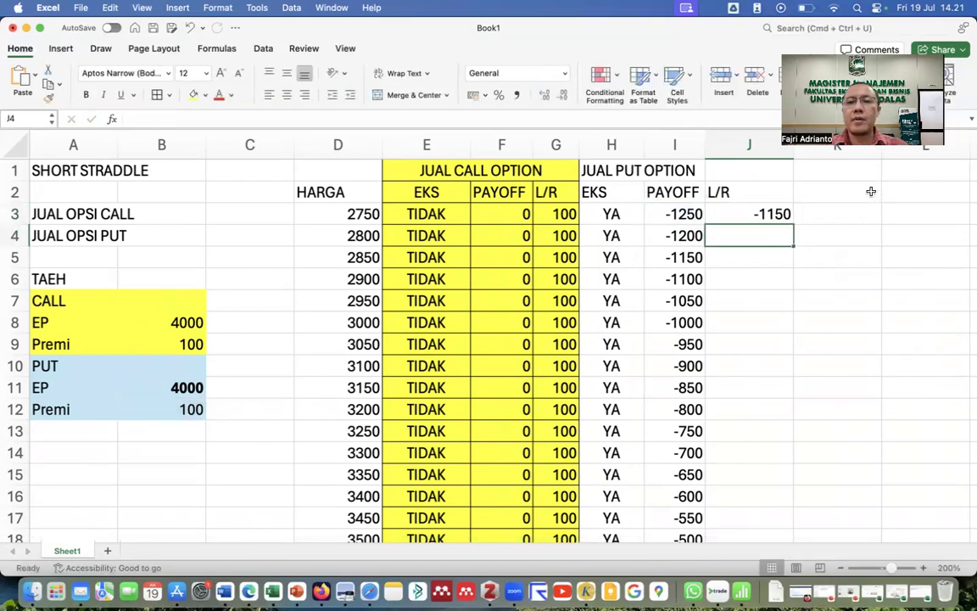
left_click(782, 214)
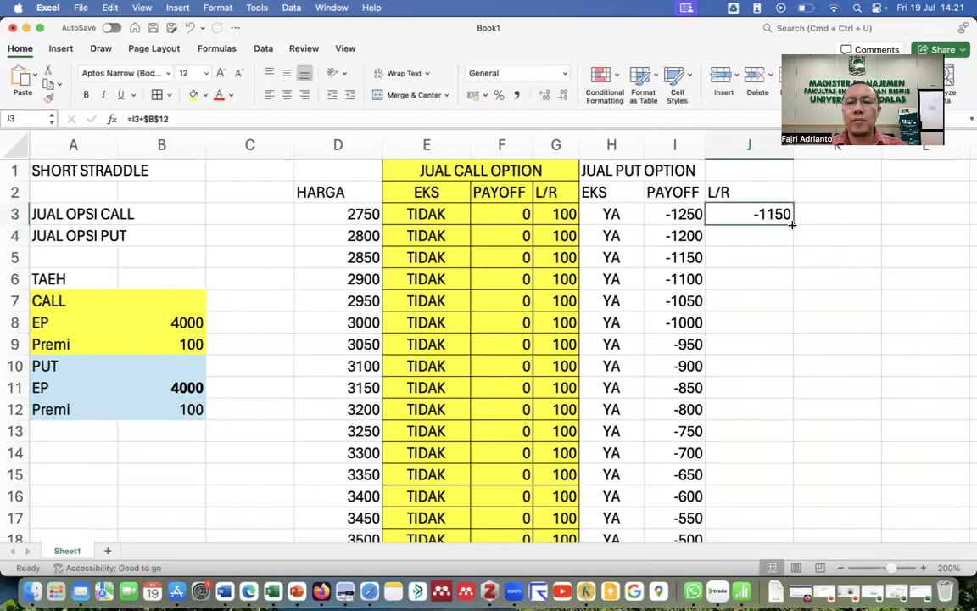
double_click(791, 224)
double_click(793, 151)
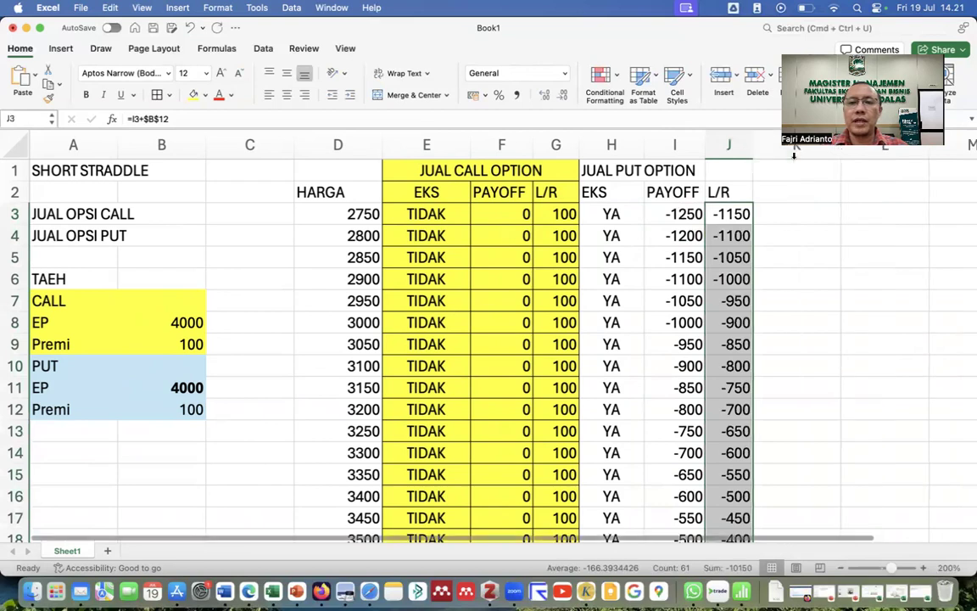
scroll(761, 285, "down", 20)
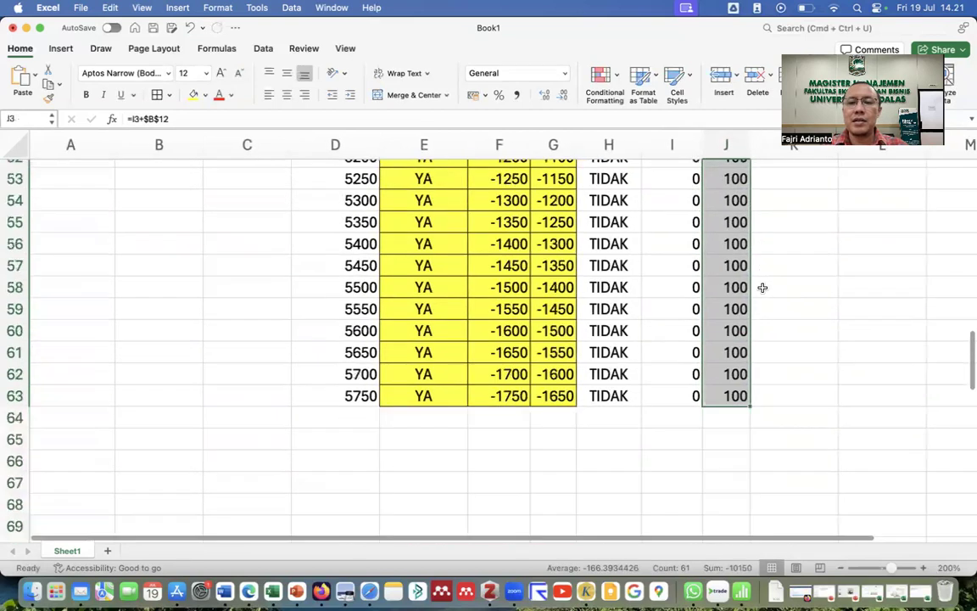
scroll(761, 288, "up", 15)
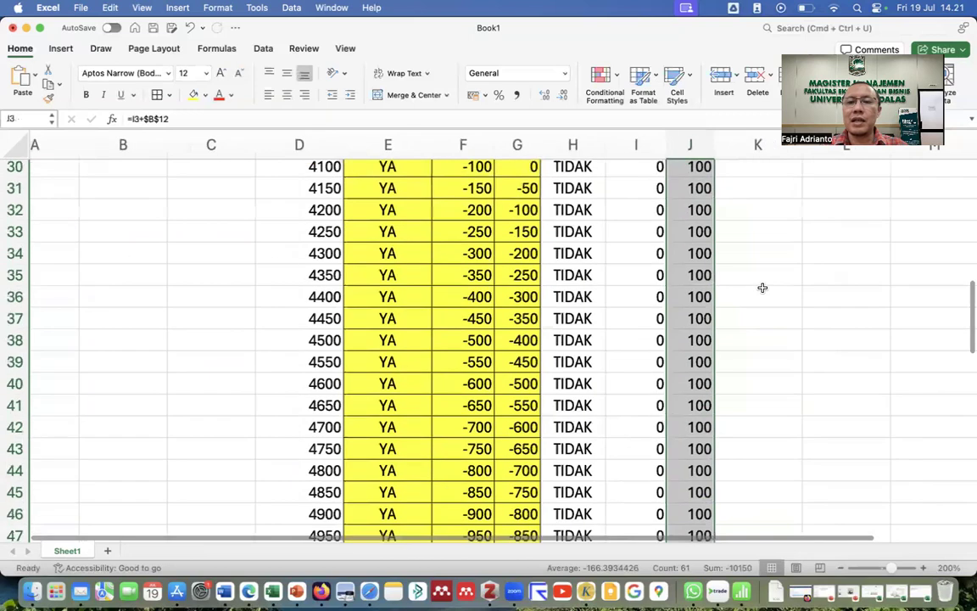
scroll(762, 288, "up", 12)
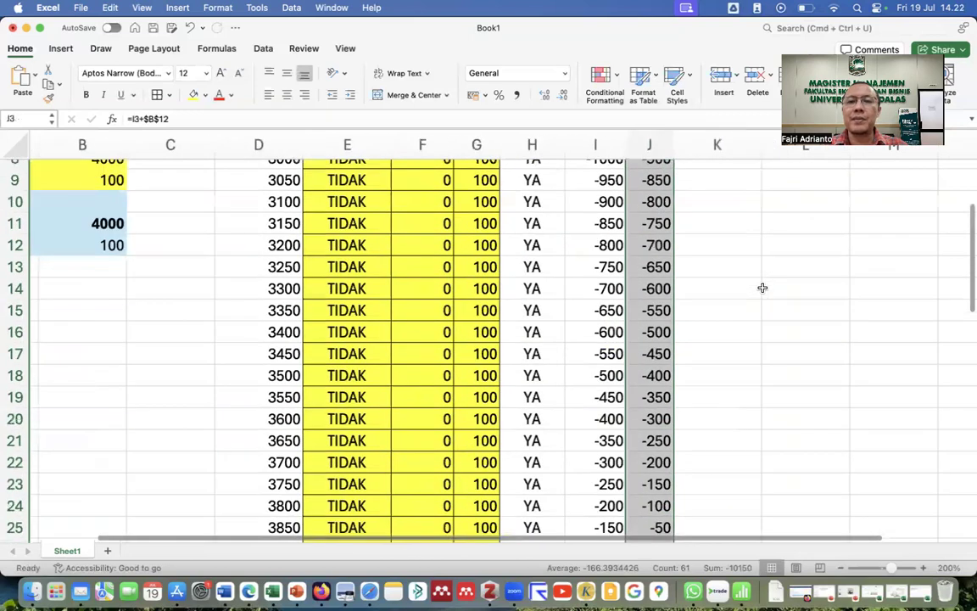
scroll(762, 288, "up", 5)
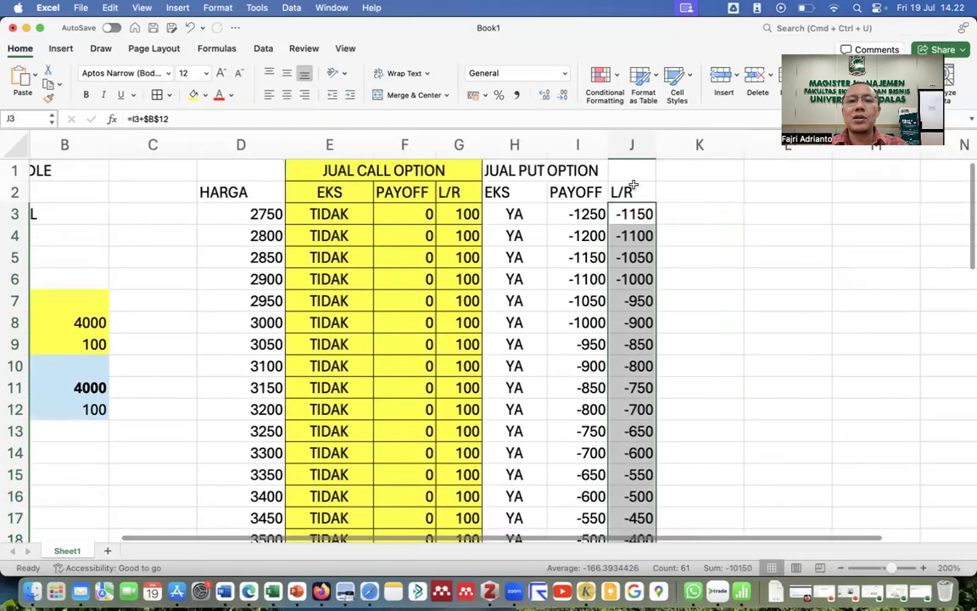
Merge and center JUAL PUT OPTION across H1:J1 and fill H1:J63 light blue.
left_click_drag(485, 165, 651, 160)
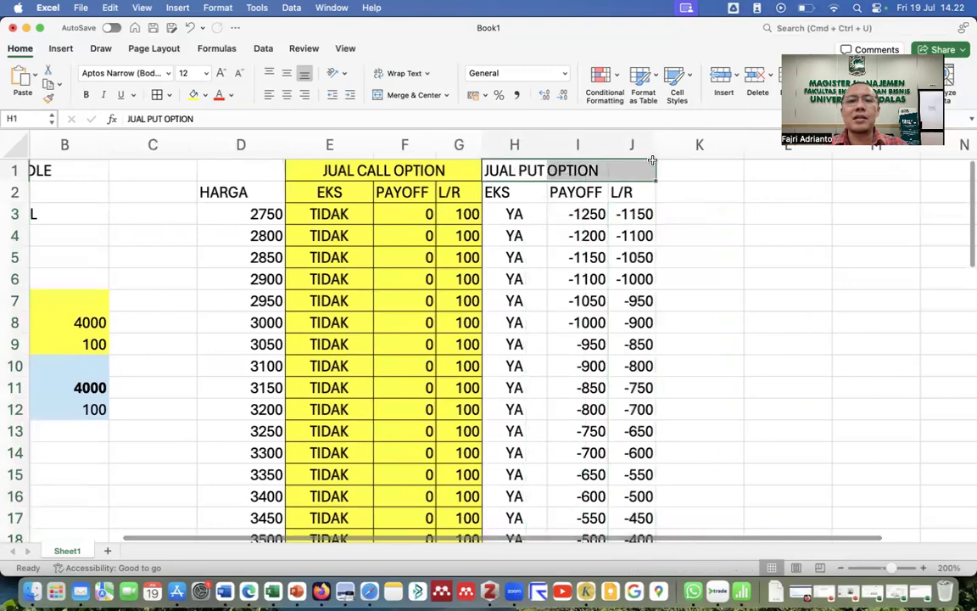
left_click(392, 95)
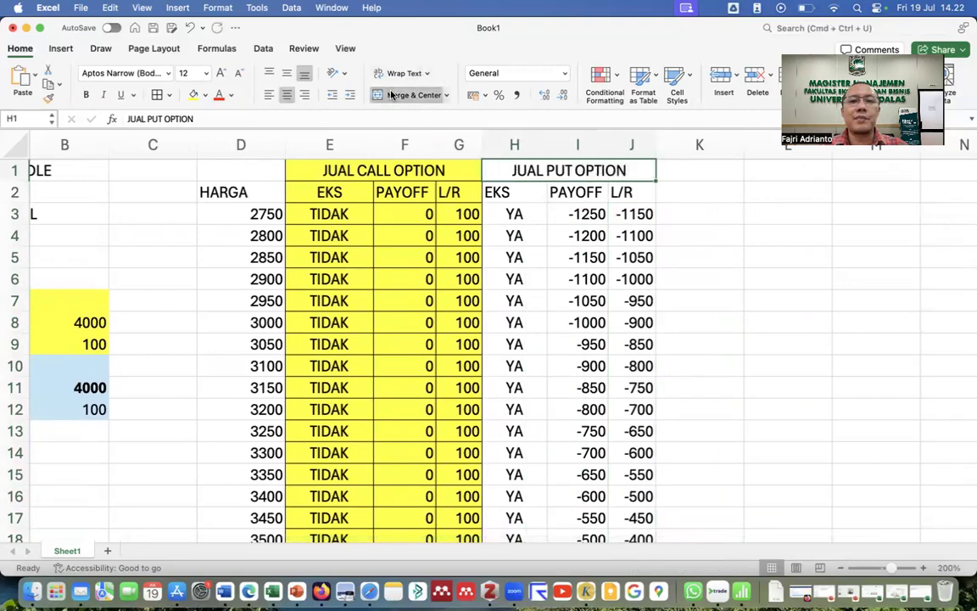
key("super+shift+Down")
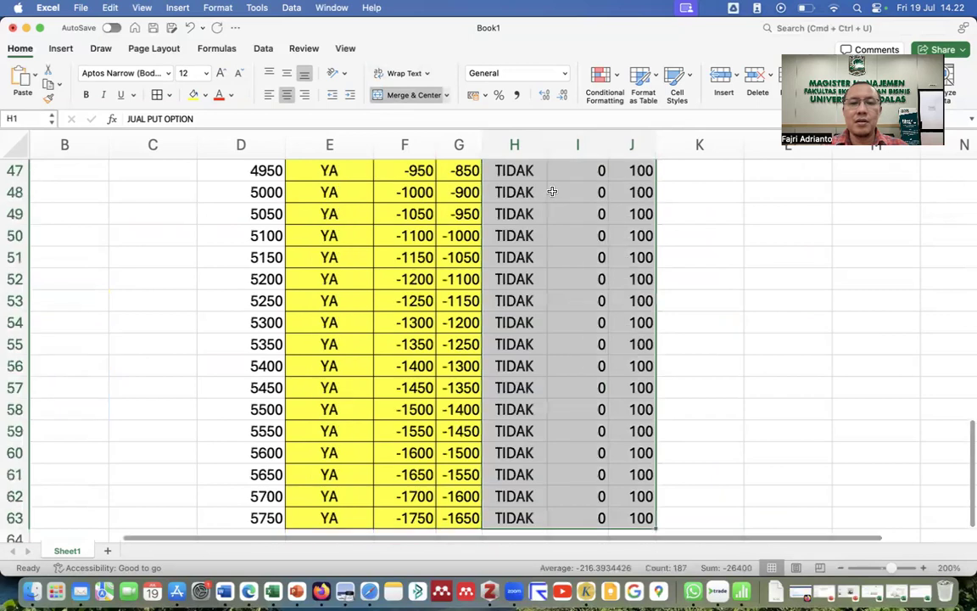
left_click(205, 95)
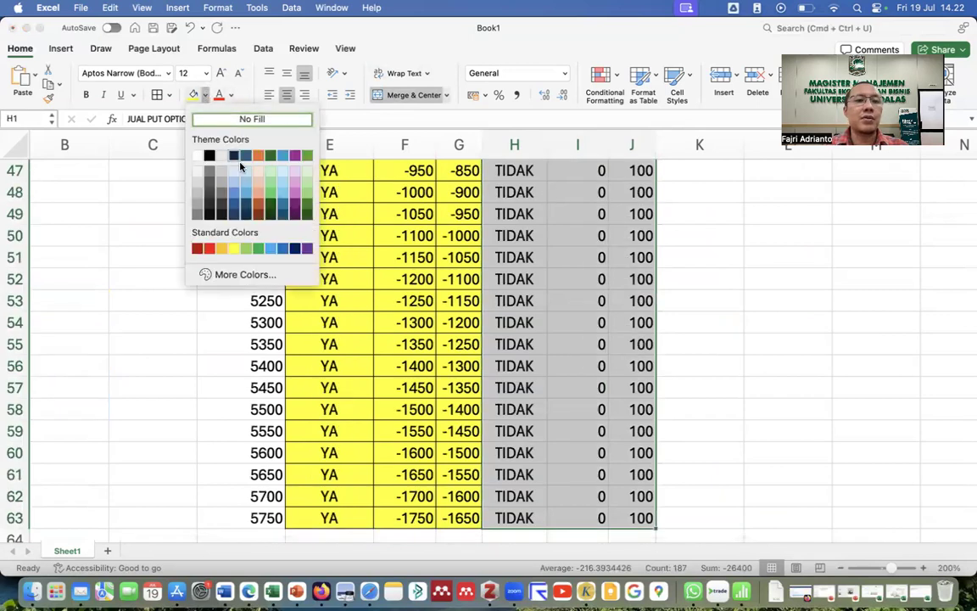
left_click(238, 184)
scroll(687, 287, "up", 5)
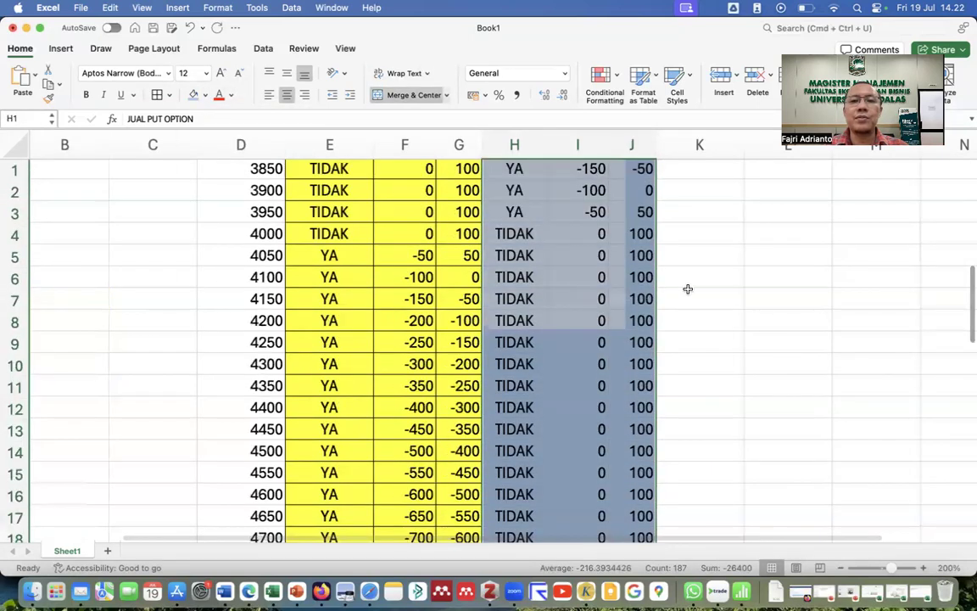
scroll(687, 287, "up", 5)
left_click(689, 297)
left_click(687, 177)
left_click(684, 196)
Add a Total header in K2 and enter =G3+J3 in K3.
type("Tat")
key("BackSpace")
key("BackSpace")
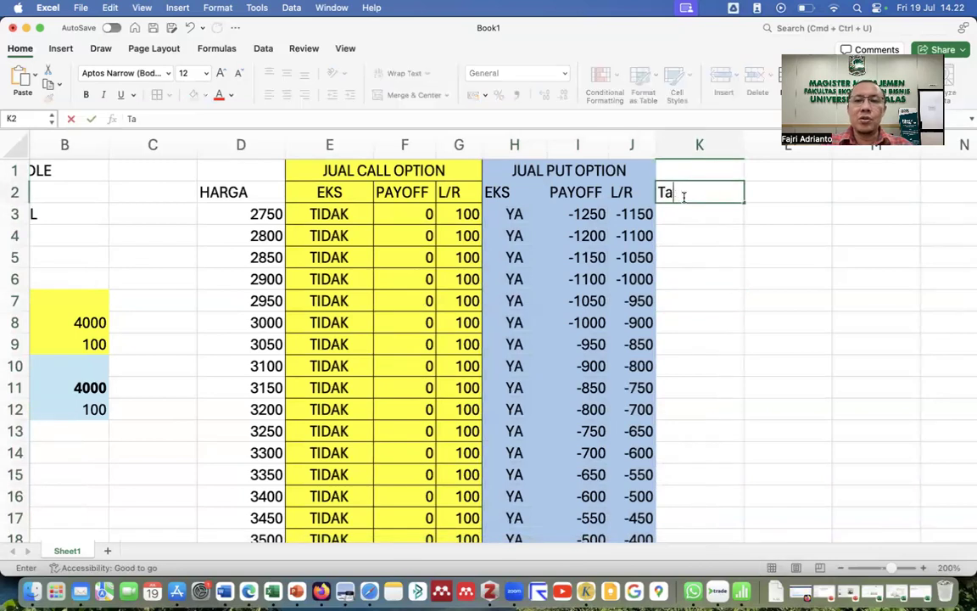
type("otal")
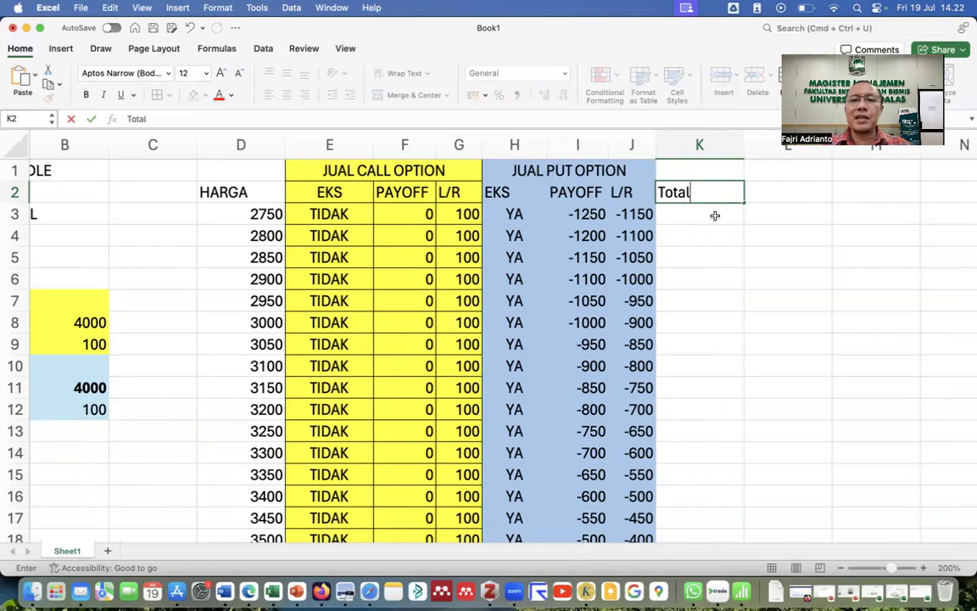
left_click(704, 218)
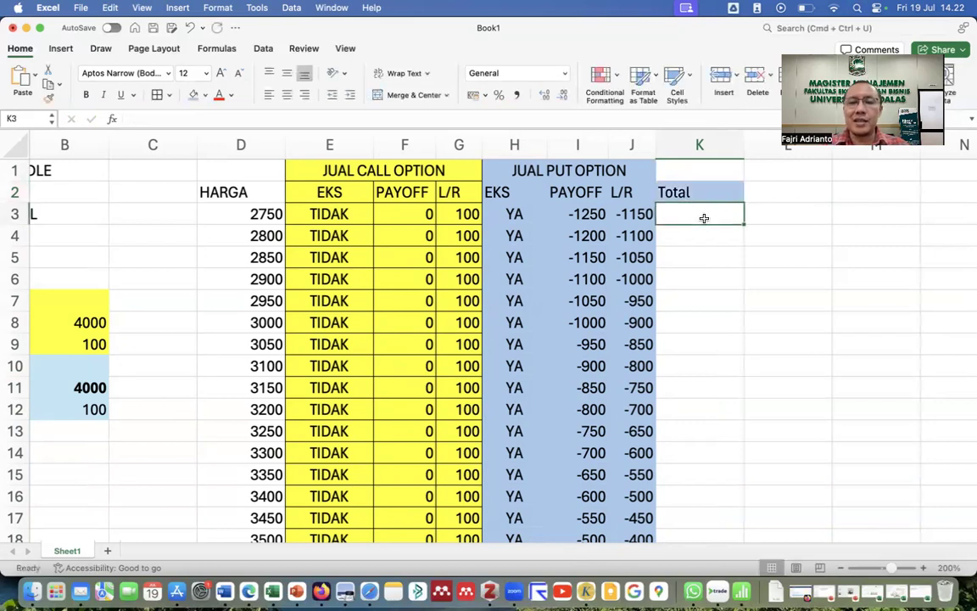
type("=")
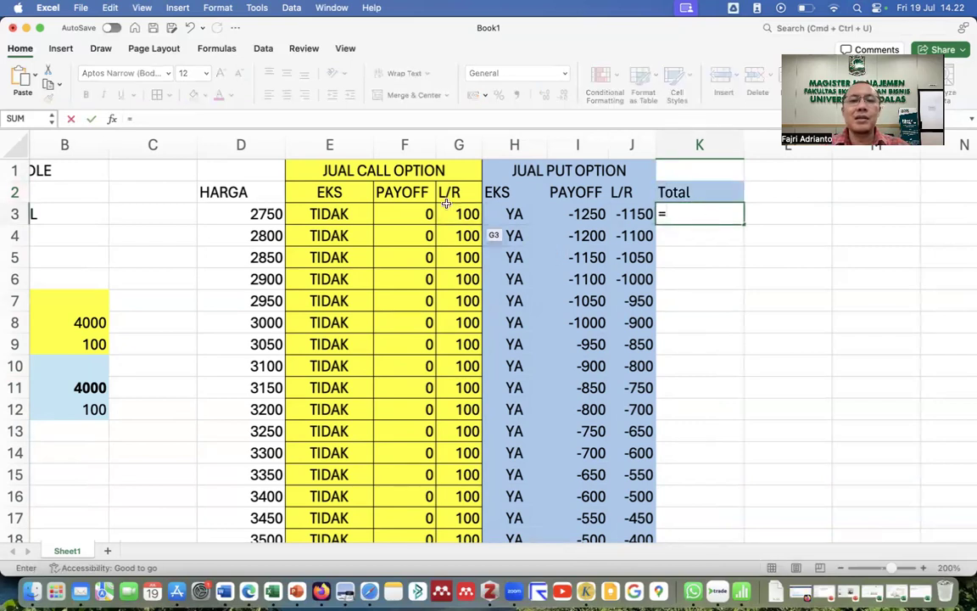
left_click(456, 210)
type("+")
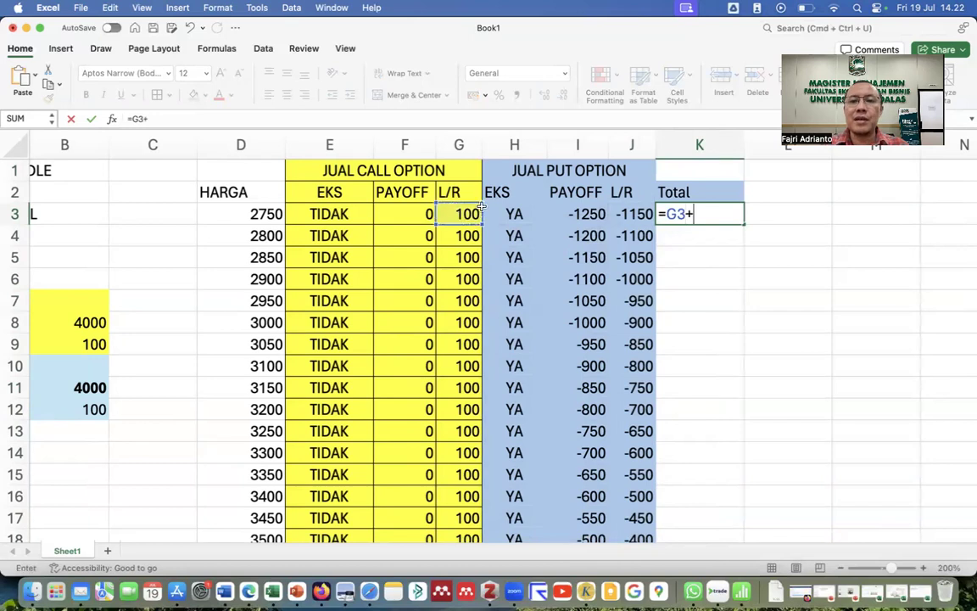
left_click(634, 214)
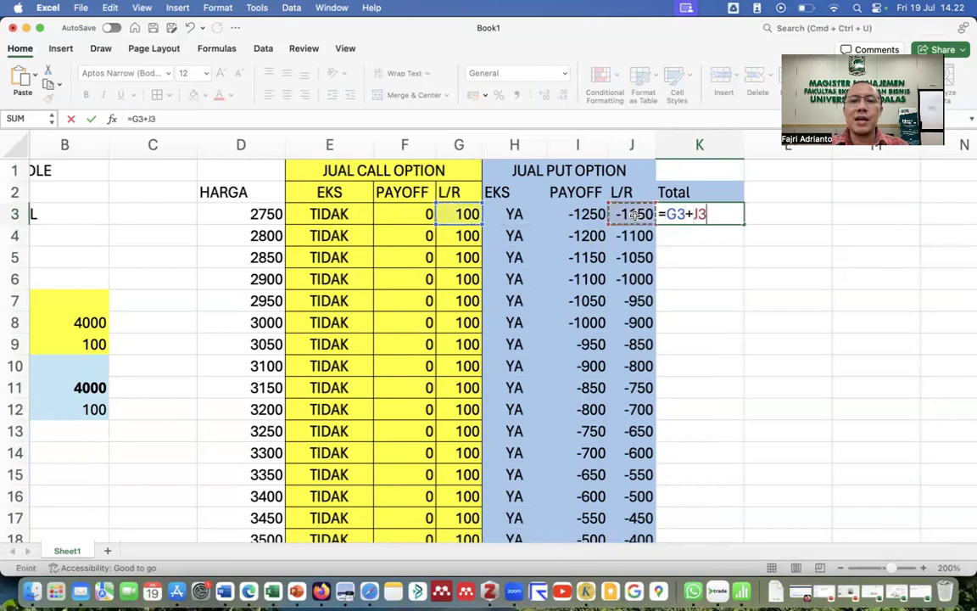
key("Return")
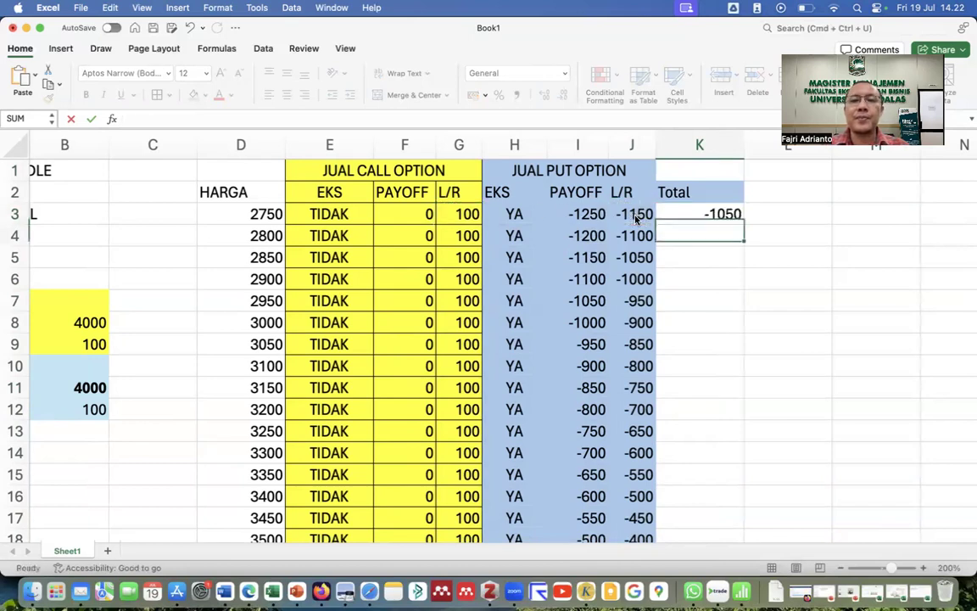
Copy the Total formula down every price row, peaking at 200 at price 4000.
left_click(729, 208)
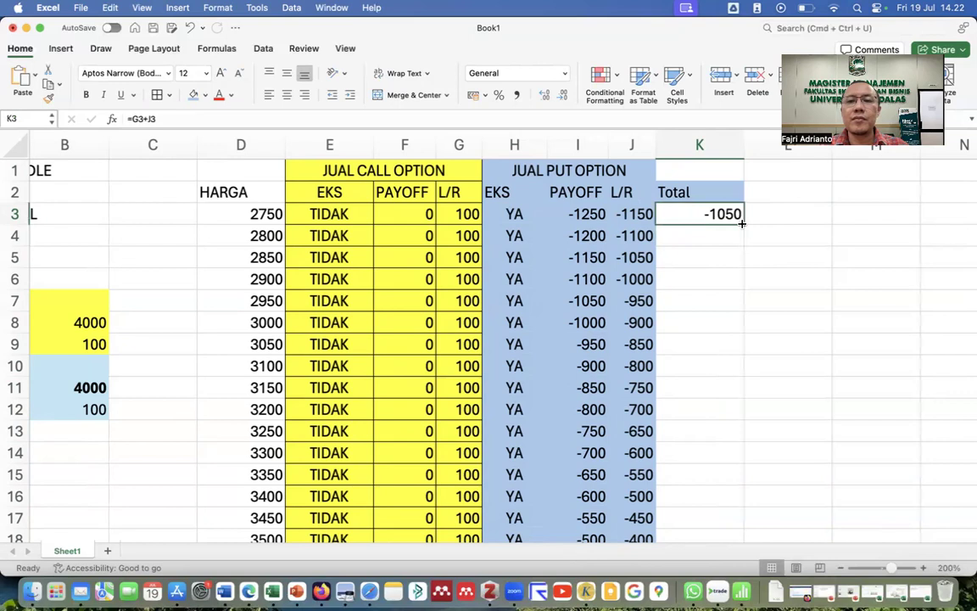
double_click(741, 222)
scroll(713, 335, "down", 5)
scroll(713, 336, "down", 5)
scroll(714, 335, "up", 3)
scroll(713, 336, "down", 3)
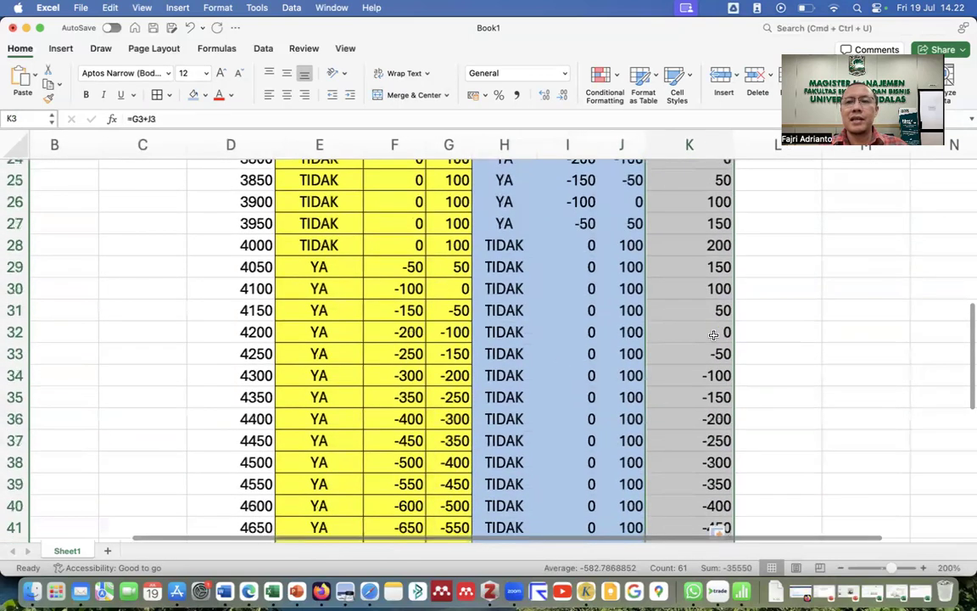
scroll(713, 336, "up", 2)
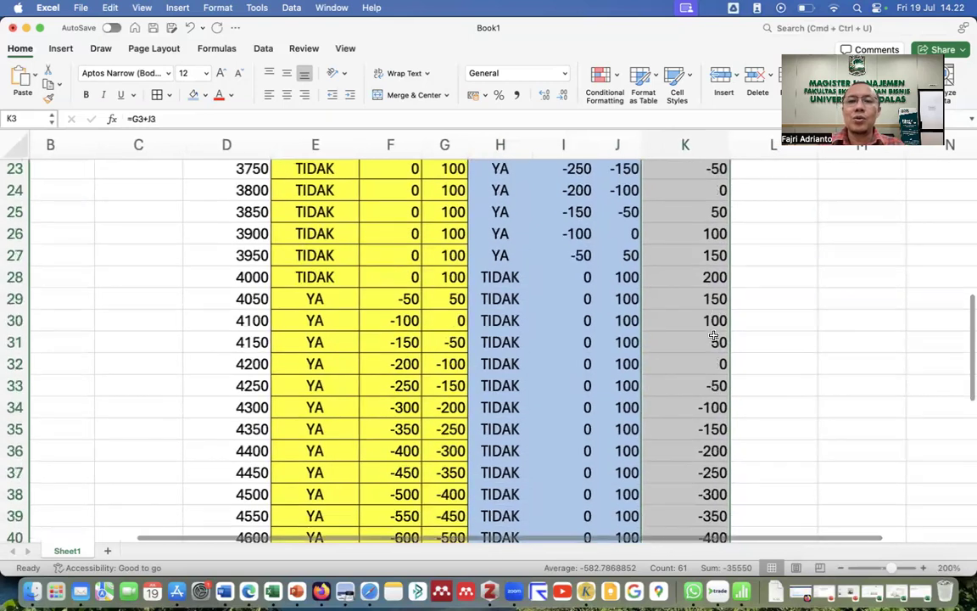
left_click_drag(222, 190, 695, 359)
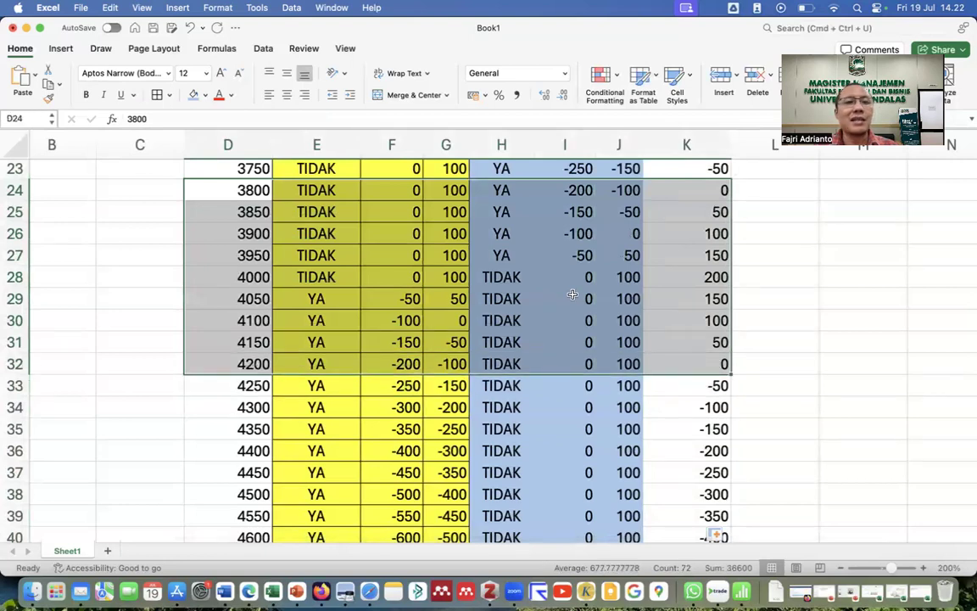
Shade D24:K32 orange and make the Total values K24:K32 bold.
left_click(203, 94)
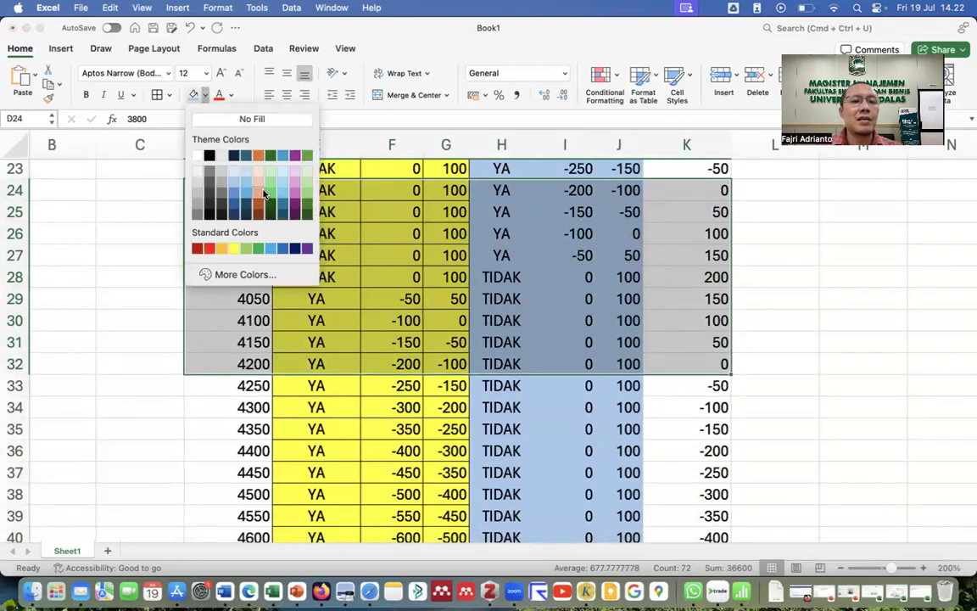
left_click(264, 194)
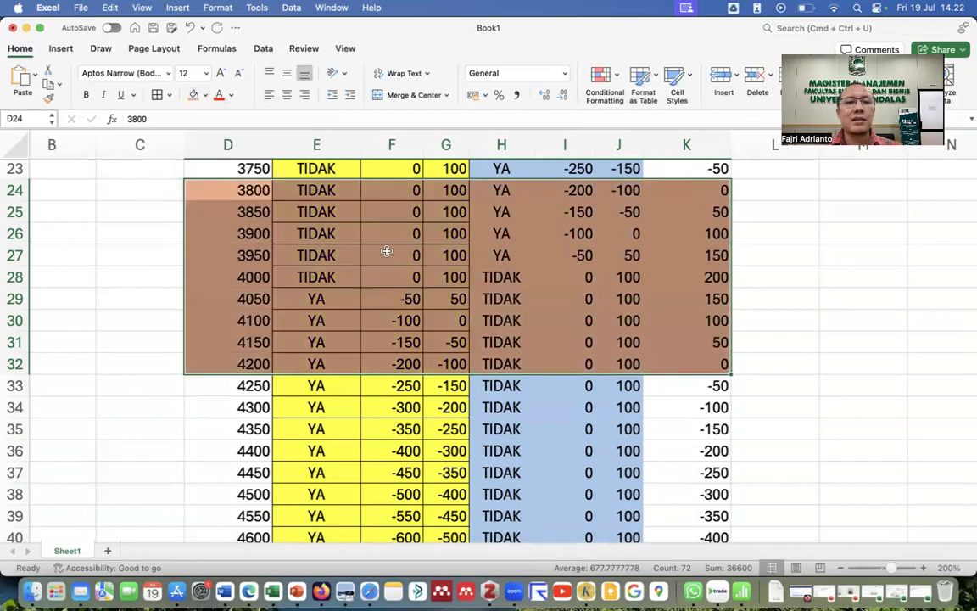
left_click_drag(653, 190, 653, 364)
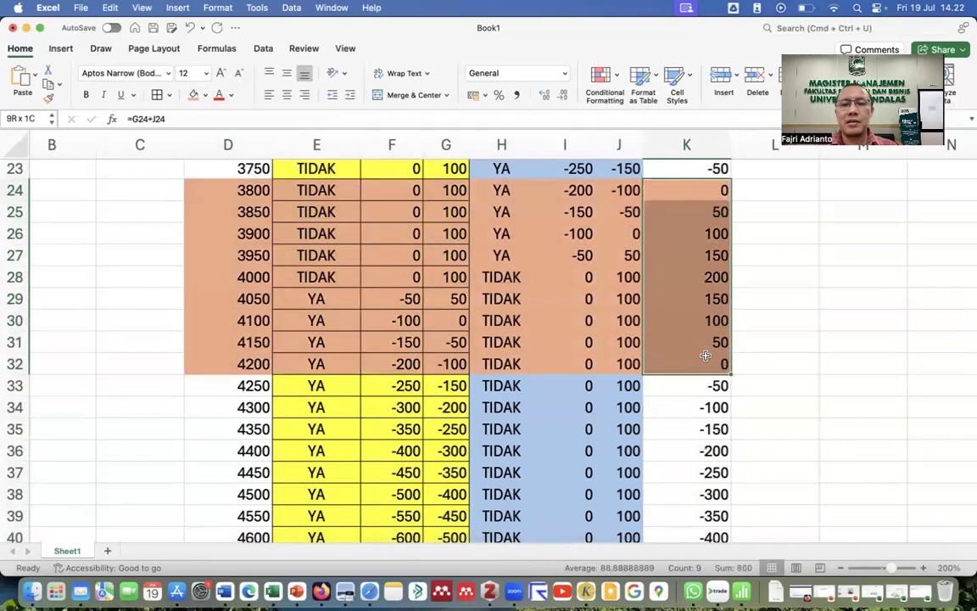
left_click(86, 96)
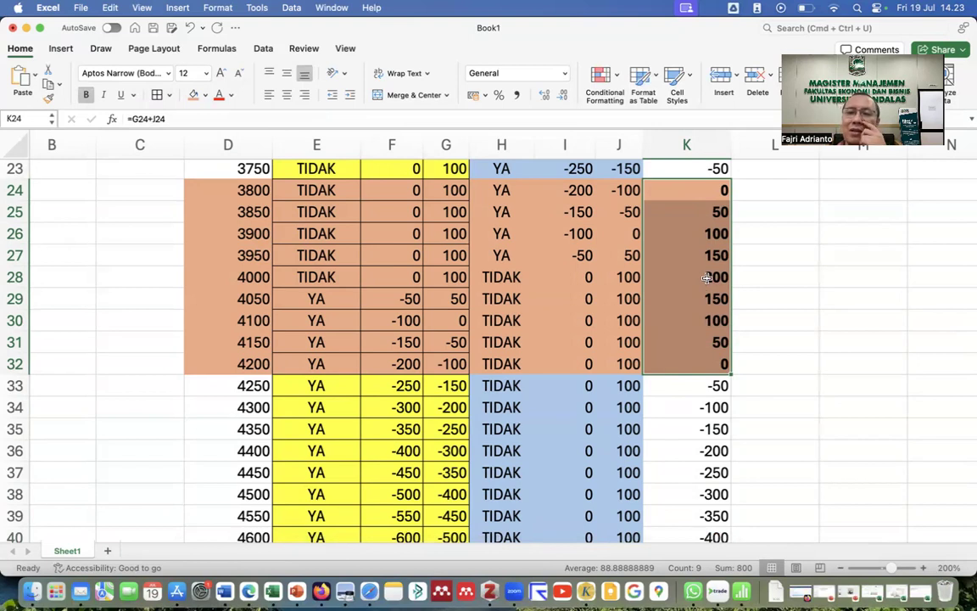
Make the 4000 strike price in cell D28 bold.
left_click(707, 277)
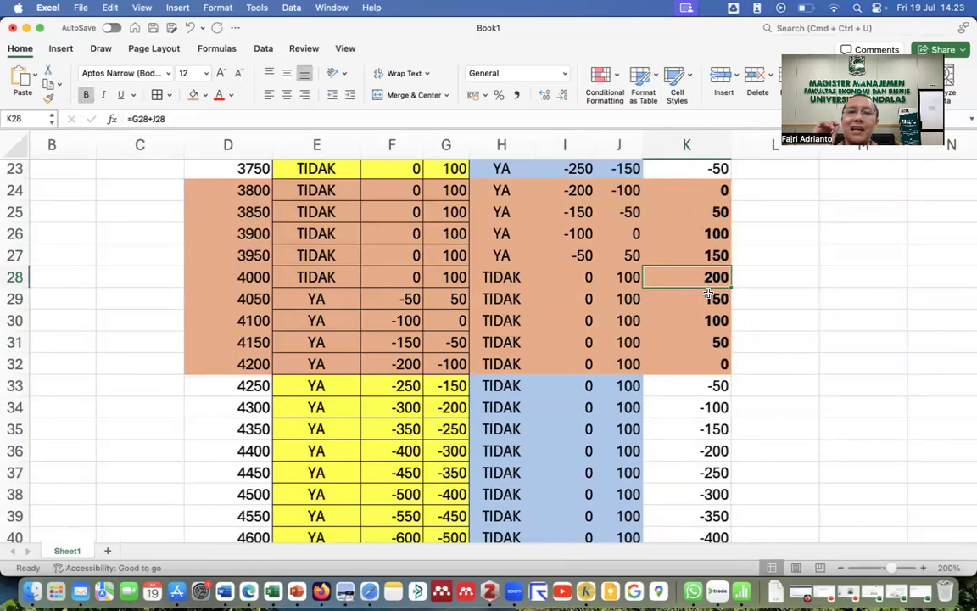
left_click(234, 279)
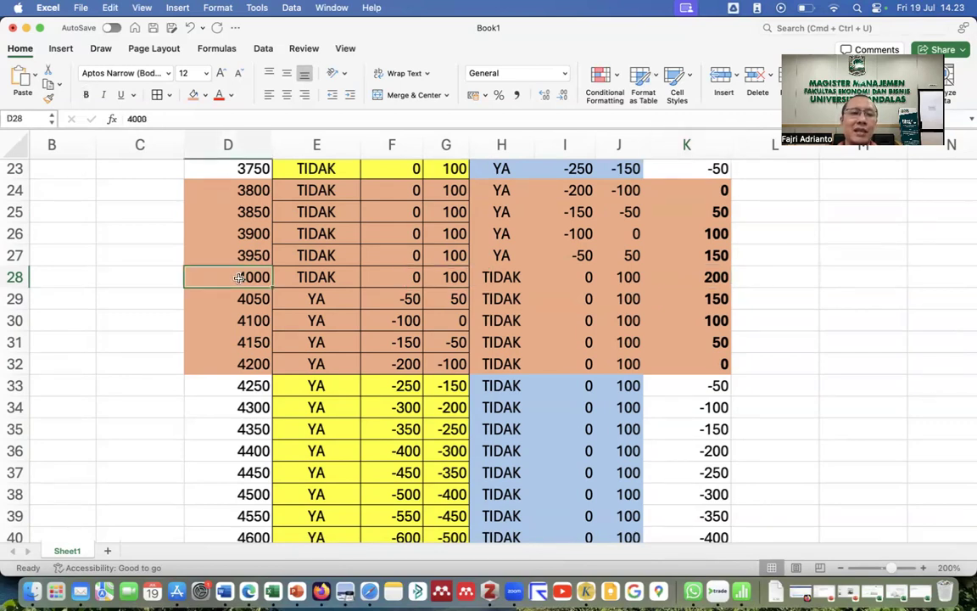
left_click(87, 96)
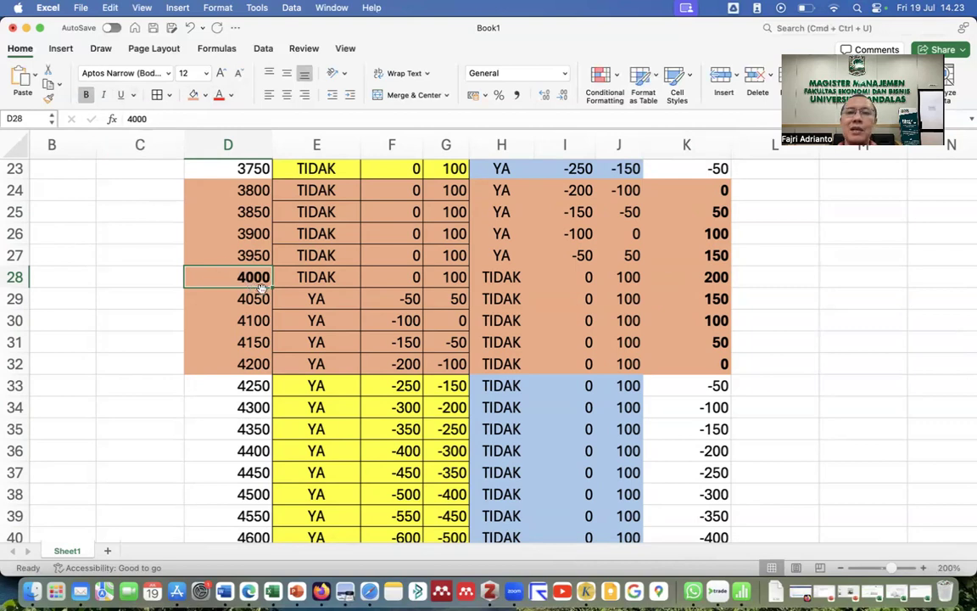
scroll(369, 310, "up", 5)
scroll(369, 310, "up", 8)
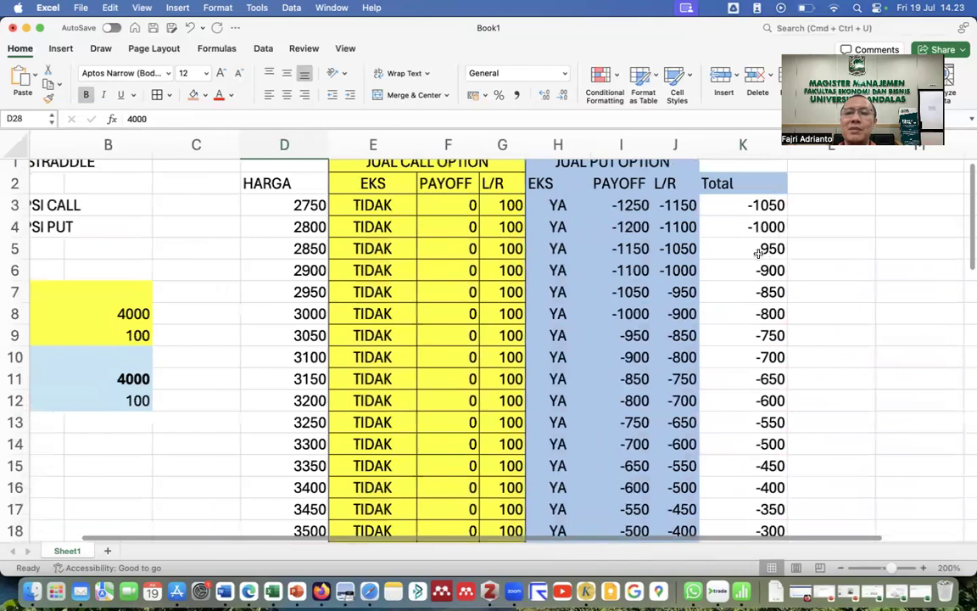
scroll(755, 352, "down", 8)
scroll(755, 351, "down", 10)
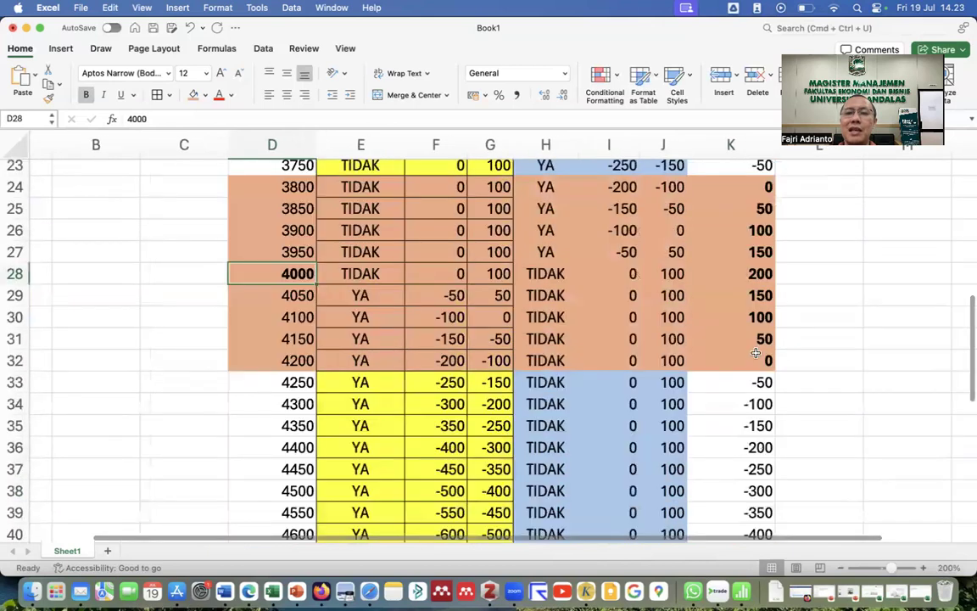
scroll(568, 279, "down", 10)
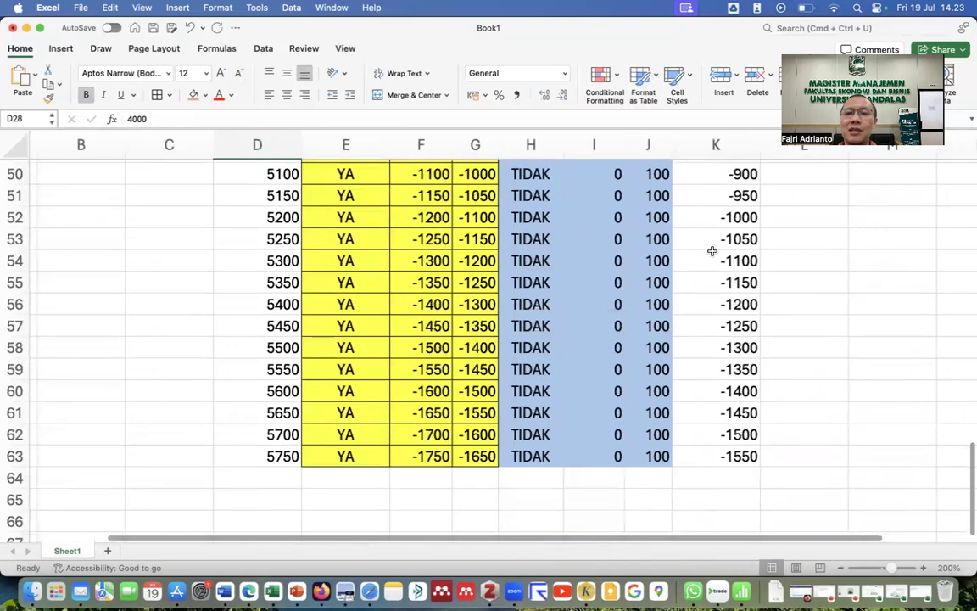
scroll(723, 307, "up", 10)
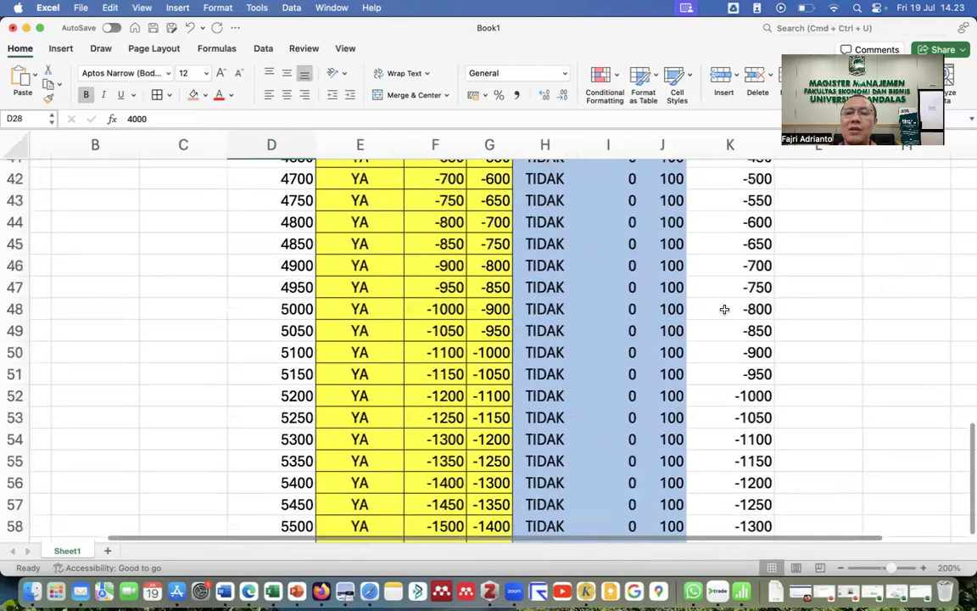
scroll(724, 309, "up", 4)
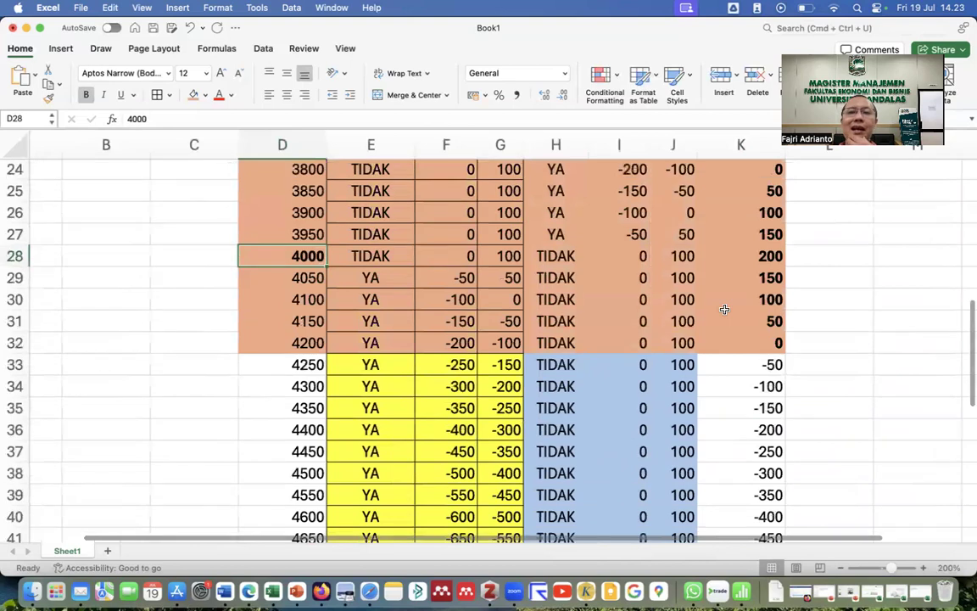
scroll(724, 309, "up", 4)
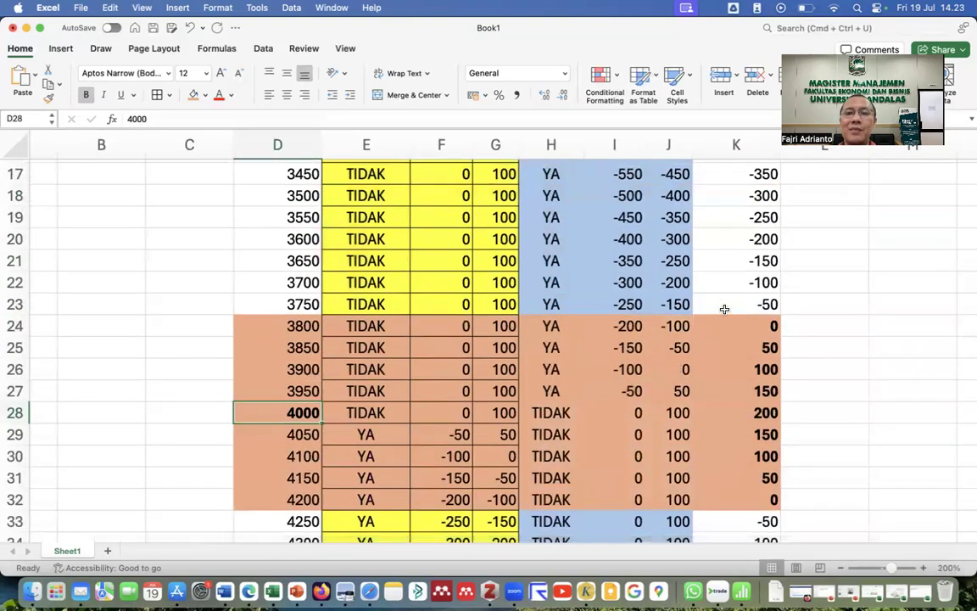
scroll(724, 308, "up", 1)
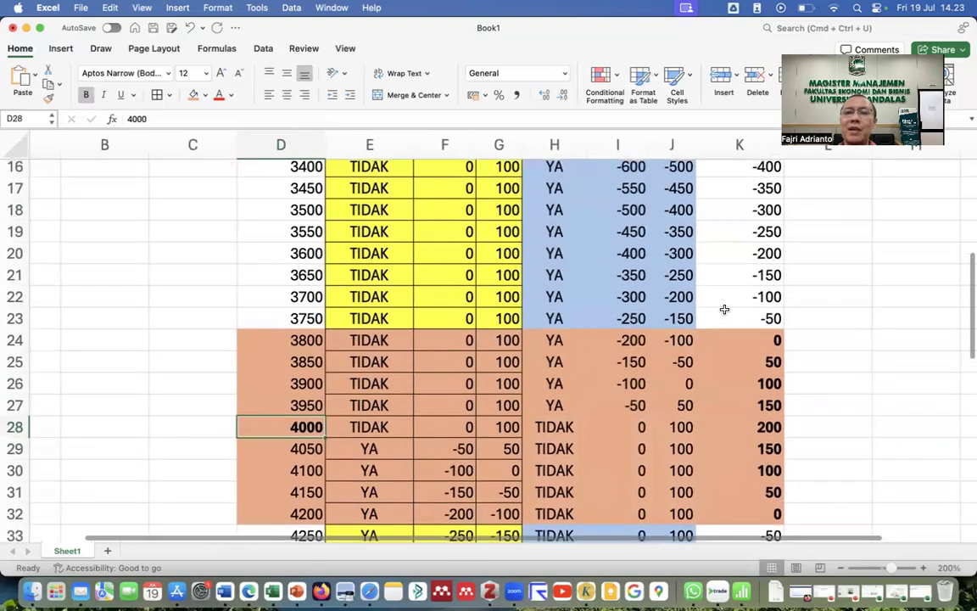
scroll(725, 309, "down", 2)
scroll(722, 309, "up", 3)
scroll(723, 310, "right", 1)
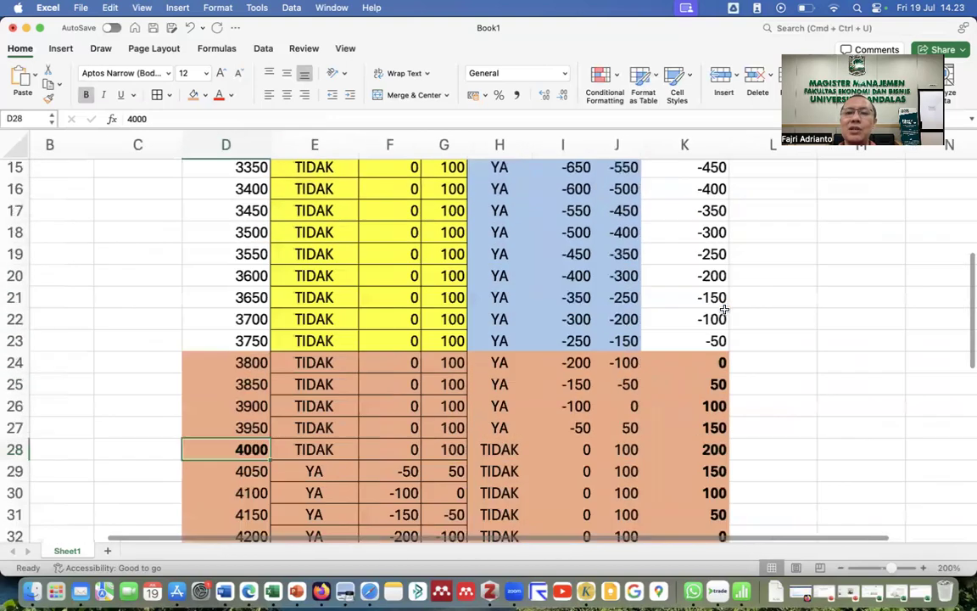
scroll(724, 309, "up", 3)
scroll(725, 314, "right", 1)
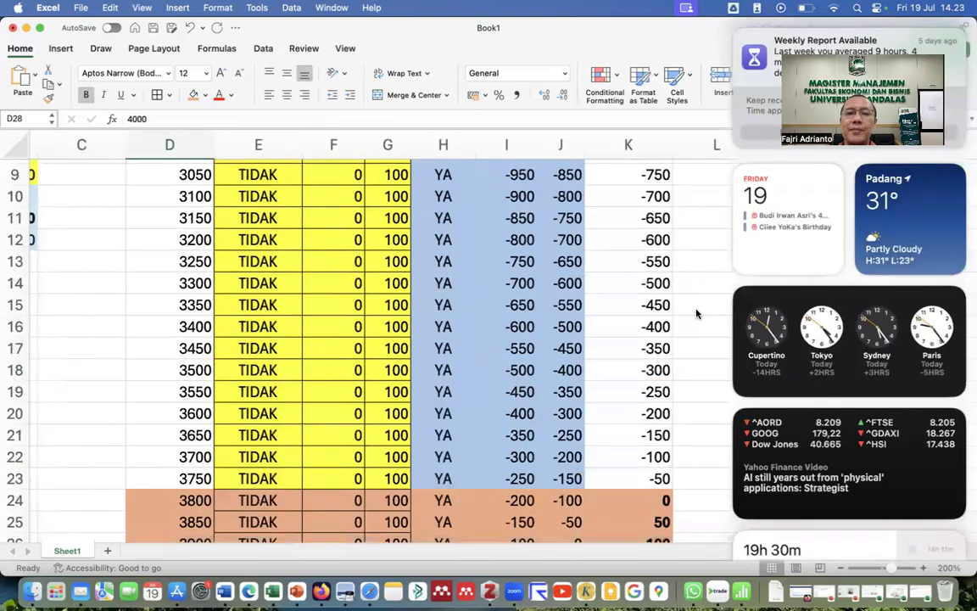
left_click(696, 309)
scroll(710, 280, "up", 3)
scroll(711, 281, "up", 2)
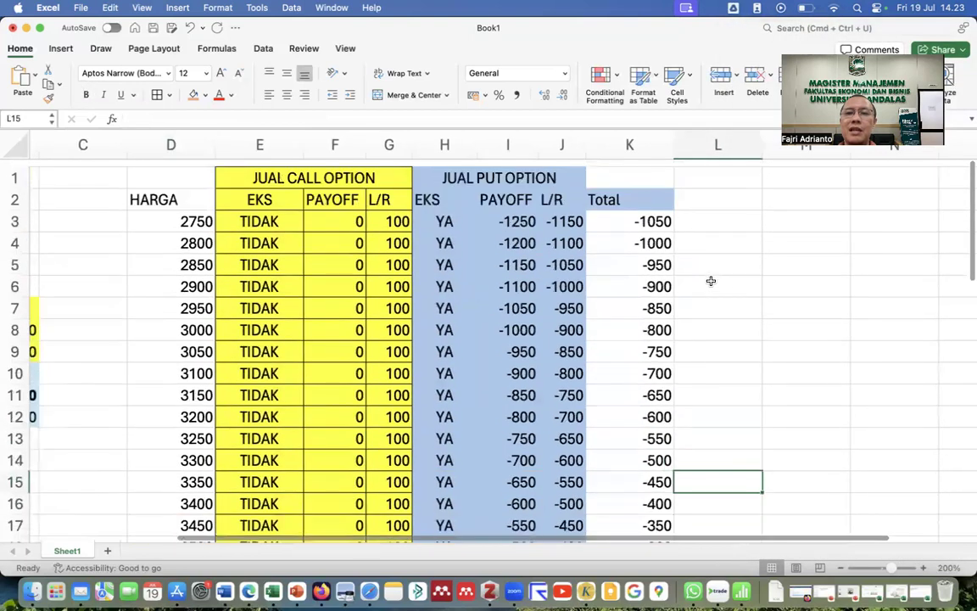
scroll(711, 281, "down", 1)
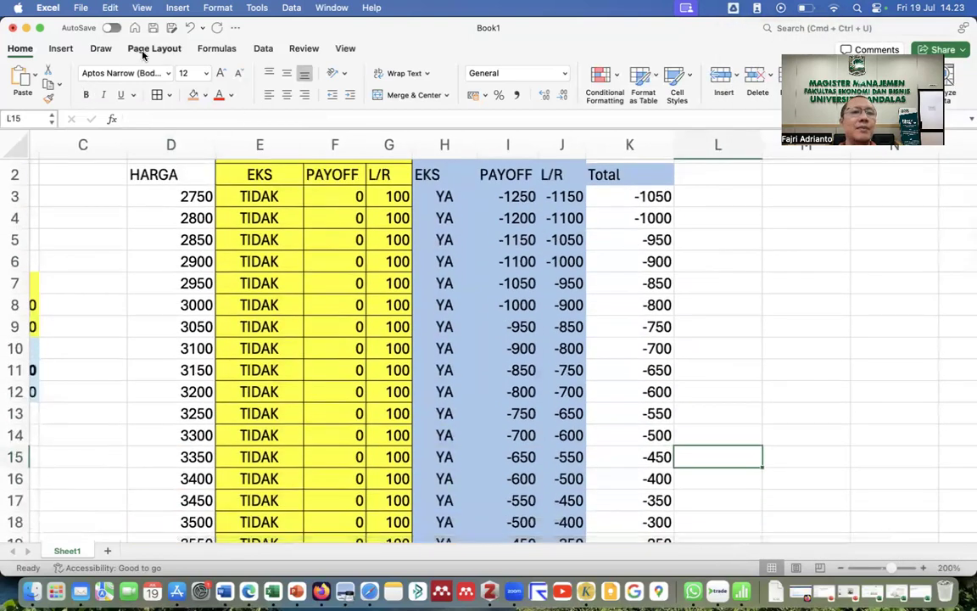
Insert a 2-D line chart of the payoff table and move it right, clear of the price column.
left_click(61, 49)
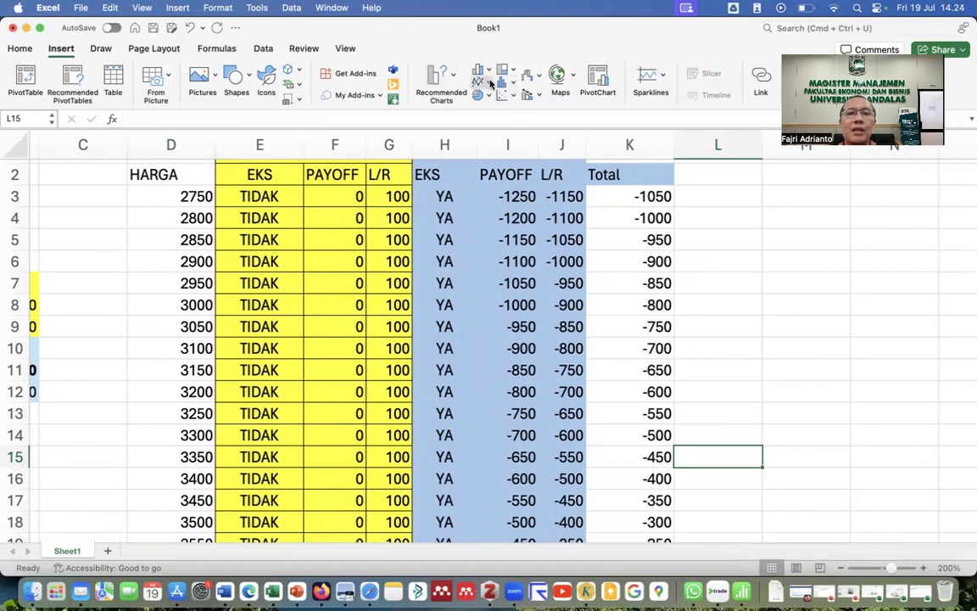
left_click(480, 83)
left_click(507, 150)
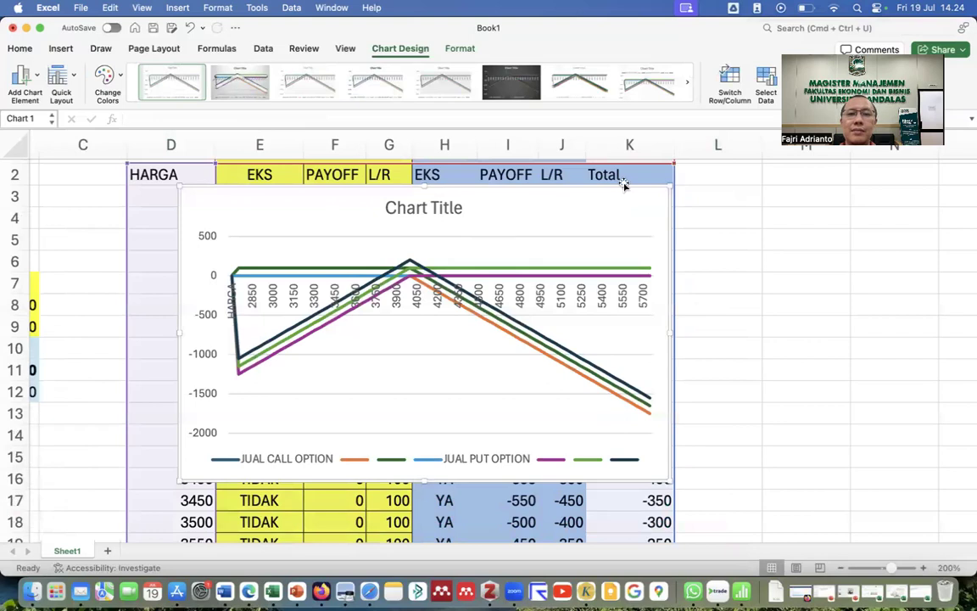
left_click_drag(625, 186, 927, 239)
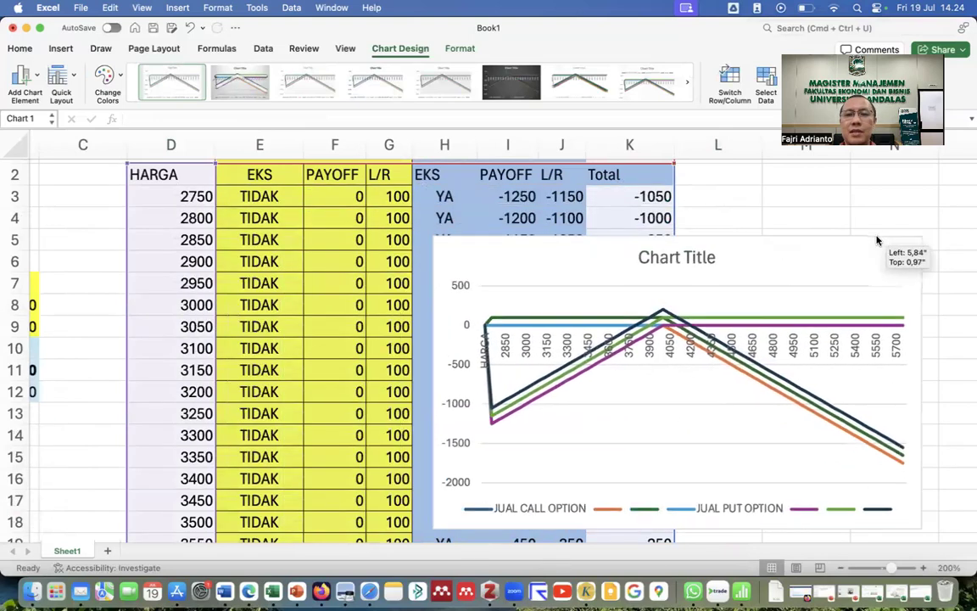
Remove the JUAL CALL OPTION, JUAL PUT OPTION and all blank series from the chart's data source.
right_click(578, 258)
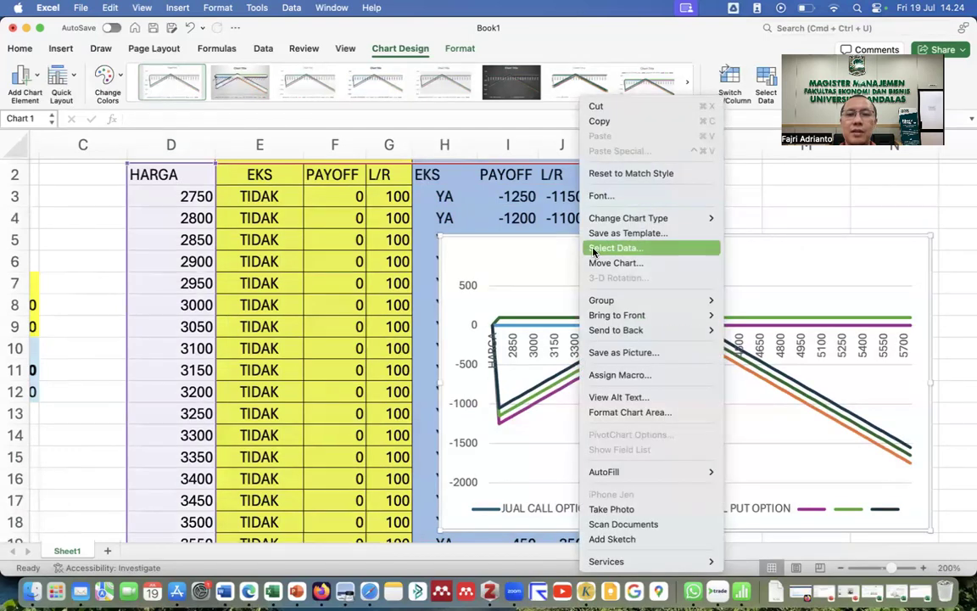
left_click(610, 248)
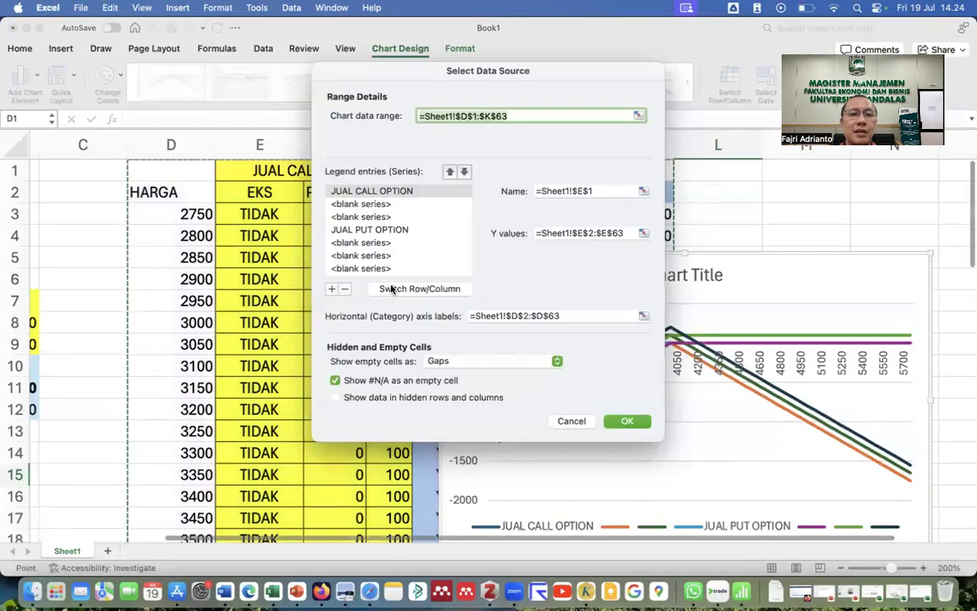
left_click(345, 291)
left_click(345, 290)
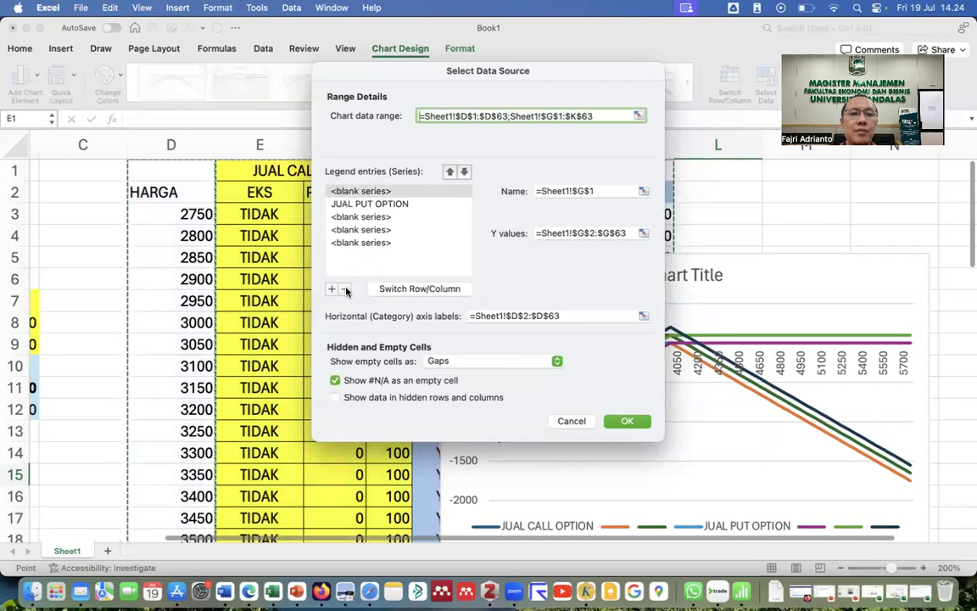
left_click(345, 290)
left_click(345, 290)
left_click(345, 291)
left_click(345, 290)
left_click(346, 290)
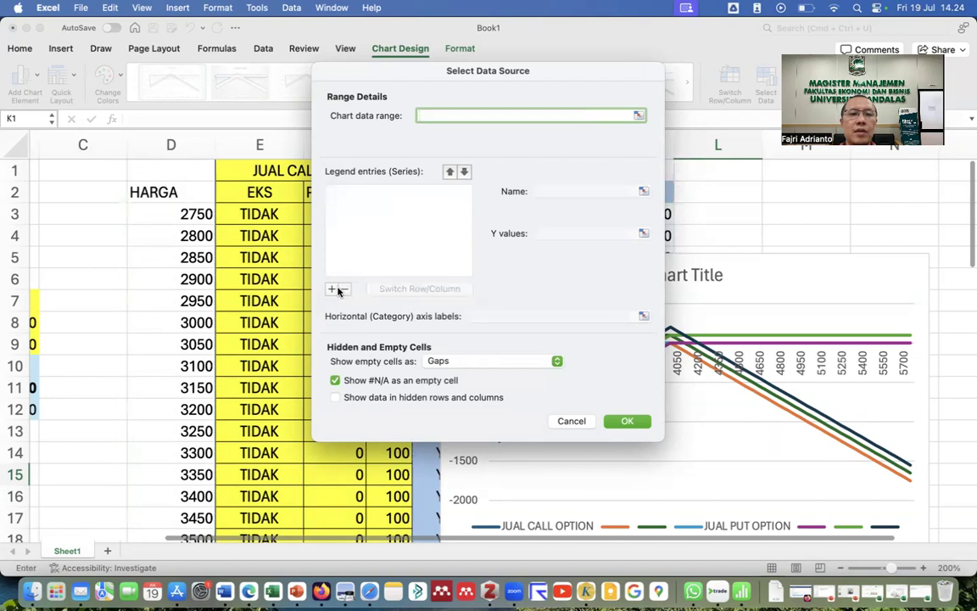
Add a series named 'SHORT STRADDLE' using the Total values K3:K63.
left_click(332, 289)
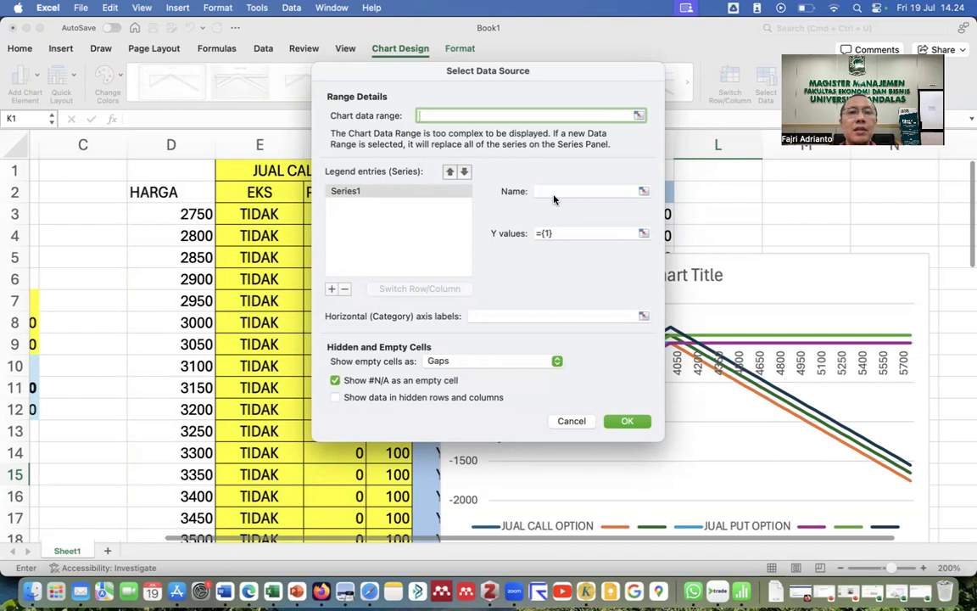
left_click(577, 189)
type("SHORT STRADDLE")
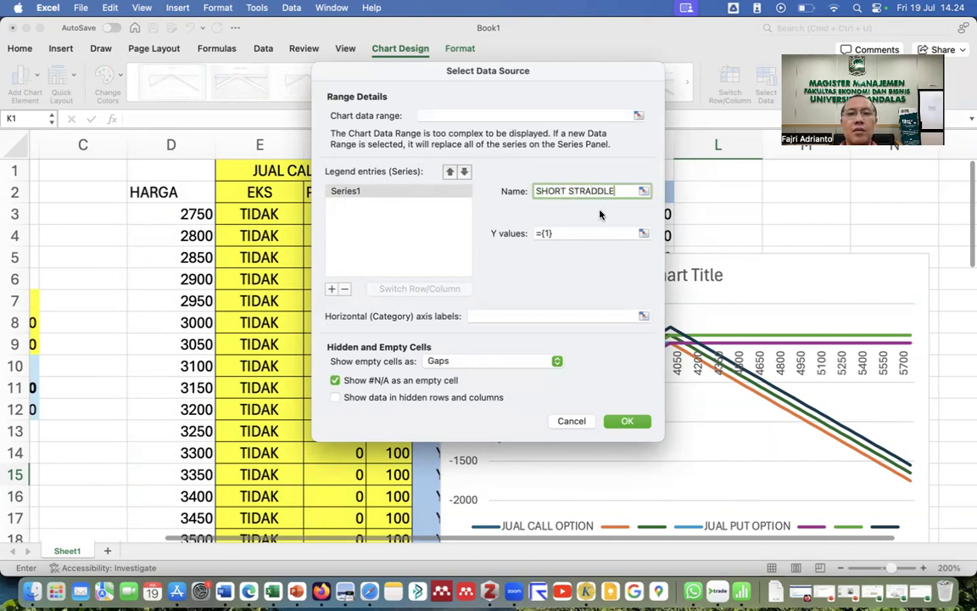
left_click(642, 231)
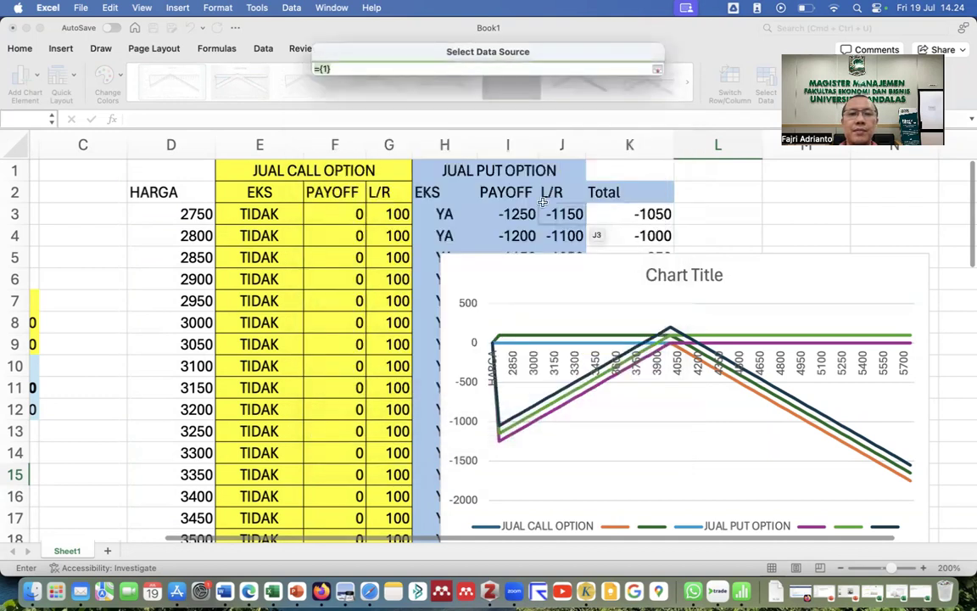
left_click_drag(612, 212, 621, 211)
key("Return")
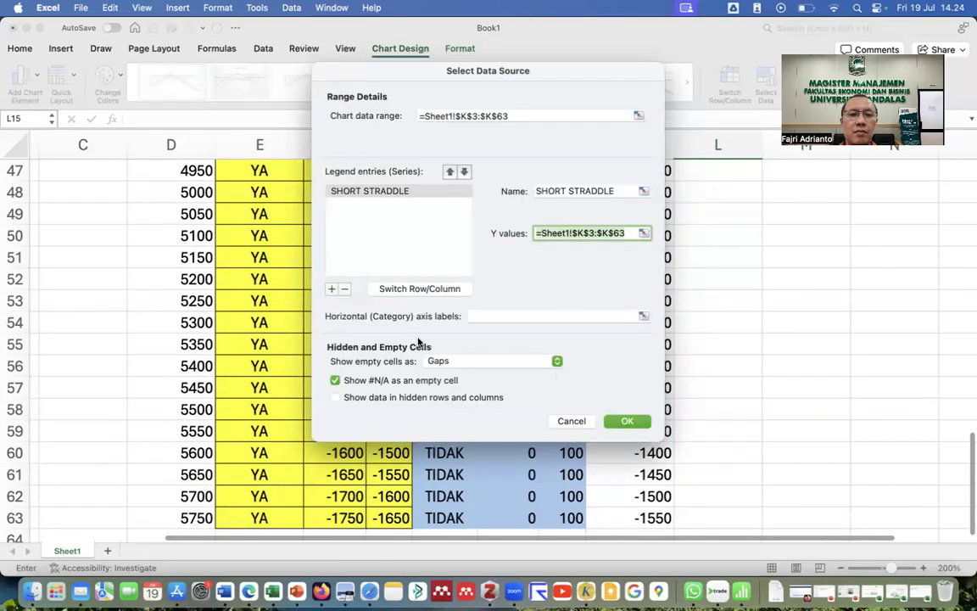
Set the horizontal axis labels to the prices D3:D63 and confirm the data source.
left_click(643, 316)
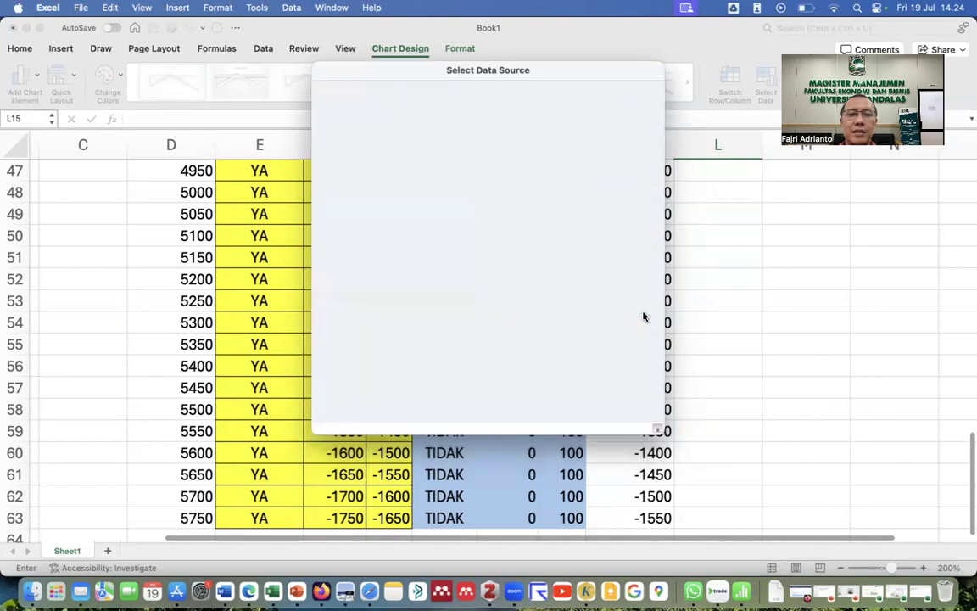
scroll(290, 237, "up", 15)
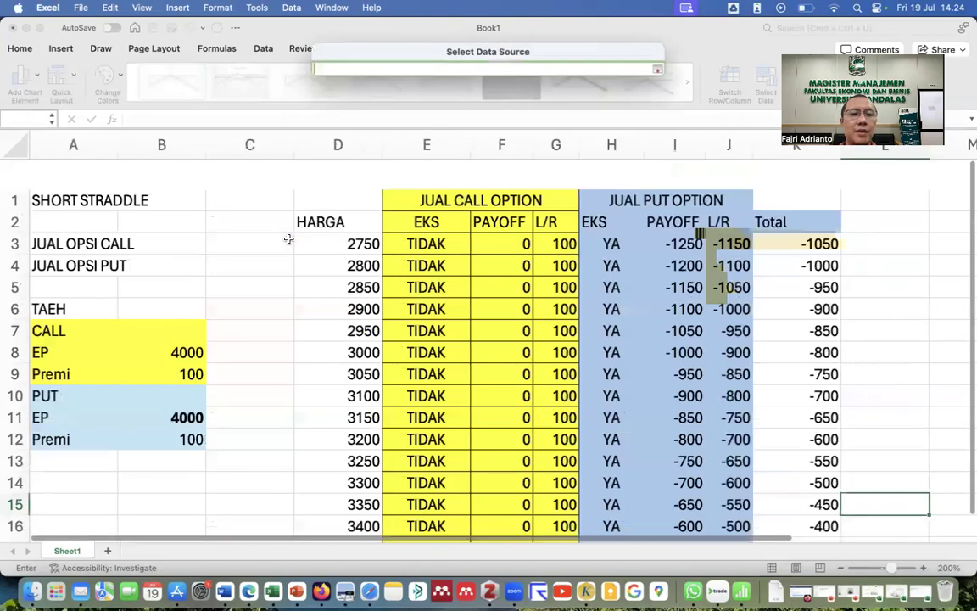
scroll(288, 239, "down", 1)
scroll(289, 229, "right", 2)
left_click(271, 214)
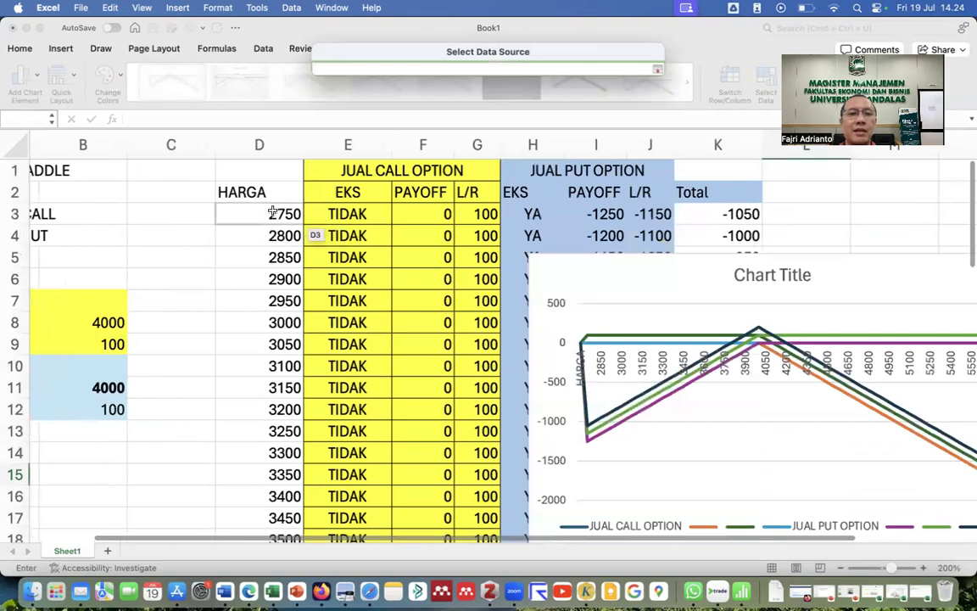
left_click_drag(271, 214, 267, 217)
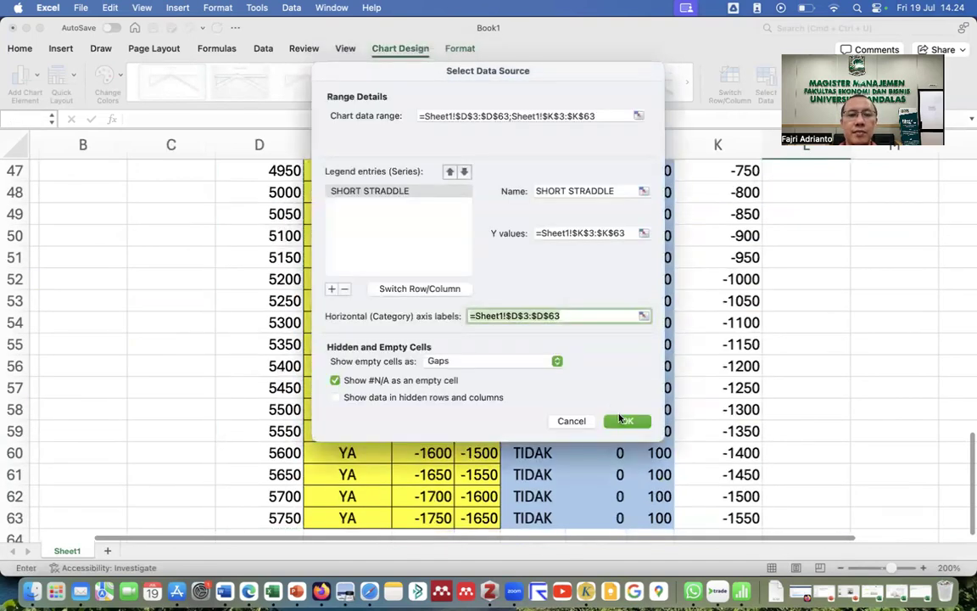
left_click(621, 421)
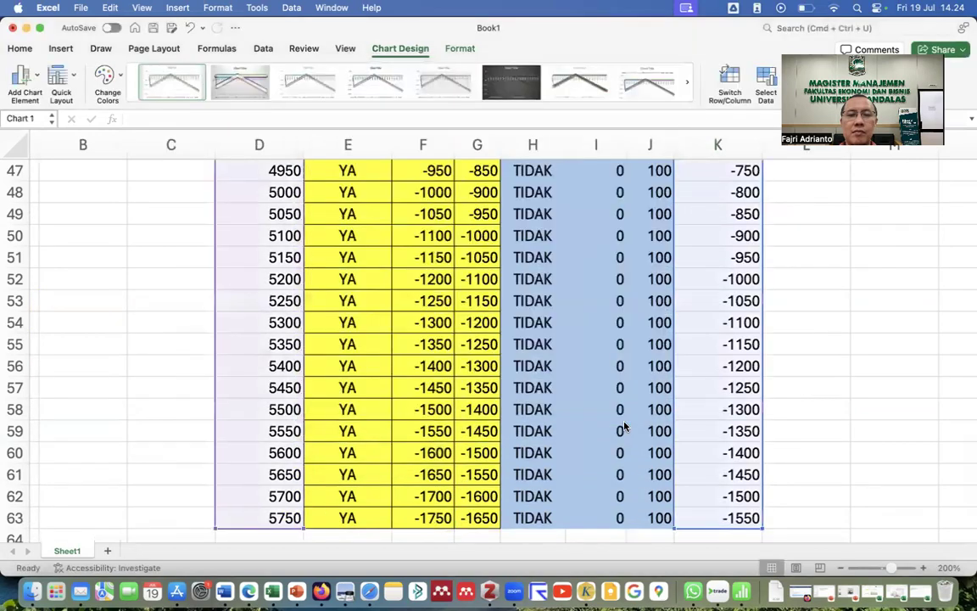
scroll(624, 426, "up", 3)
scroll(625, 427, "up", 15)
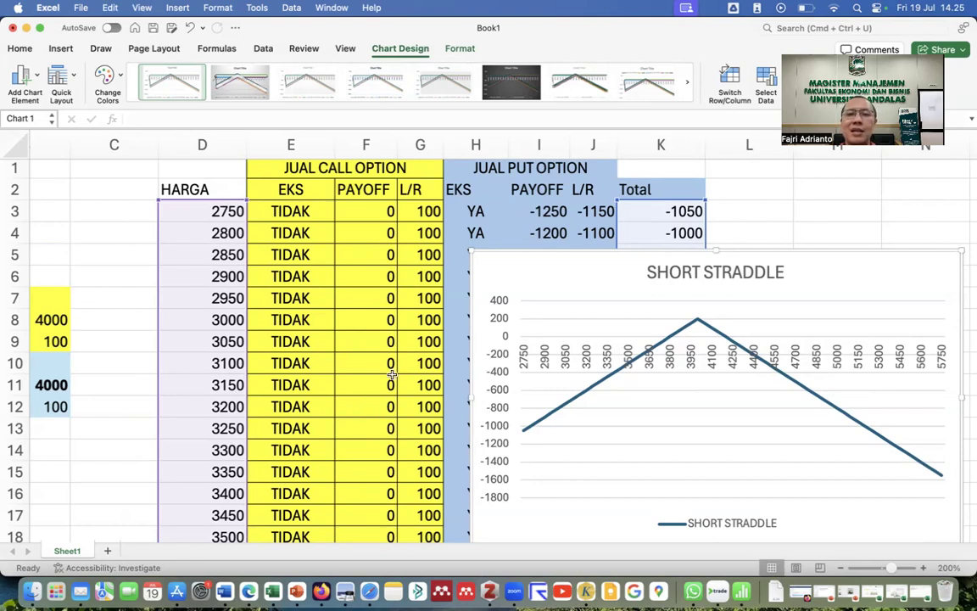
scroll(392, 374, "left", 5)
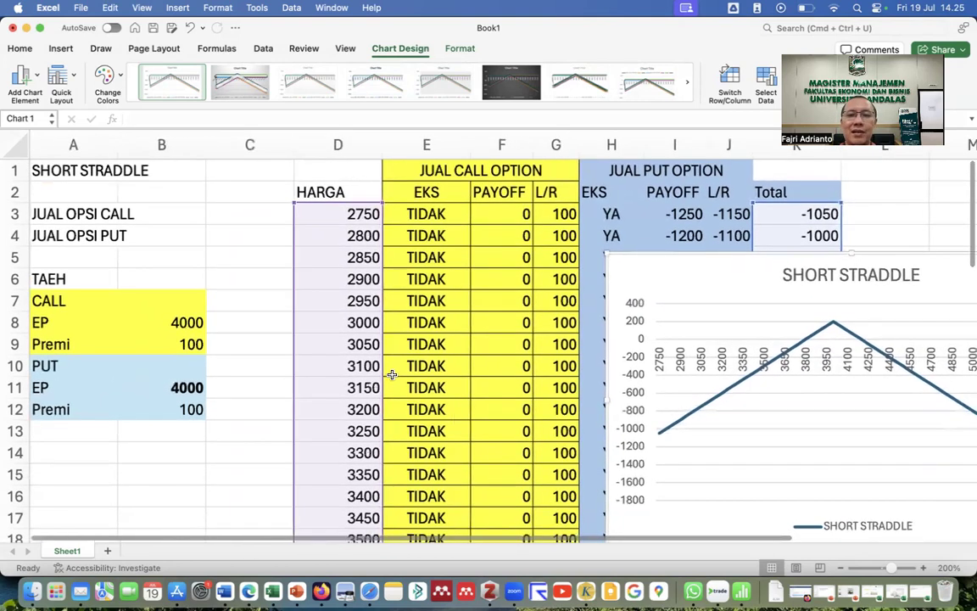
scroll(373, 369, "down", 1)
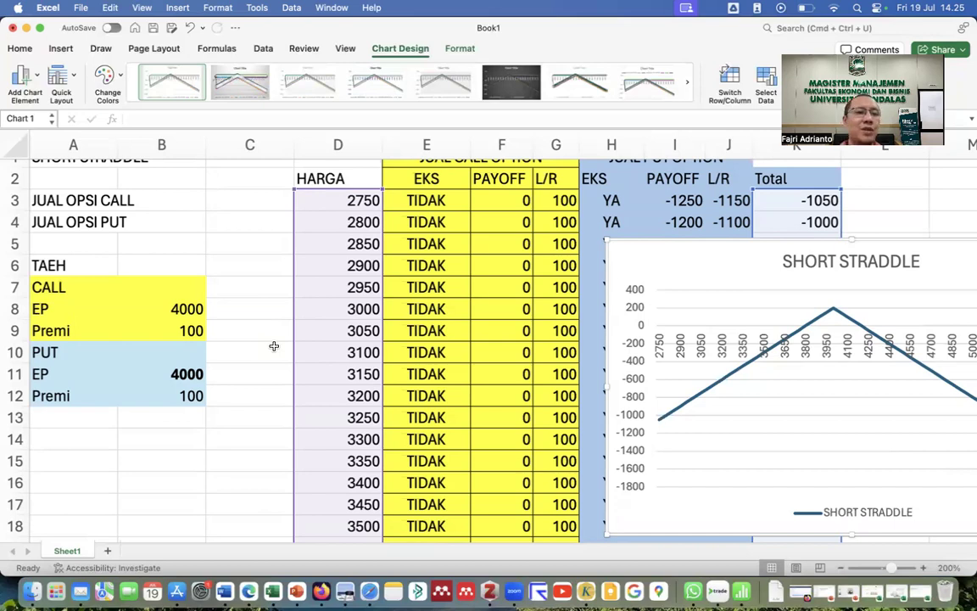
scroll(72, 324, "down", 3)
scroll(74, 333, "up", 3)
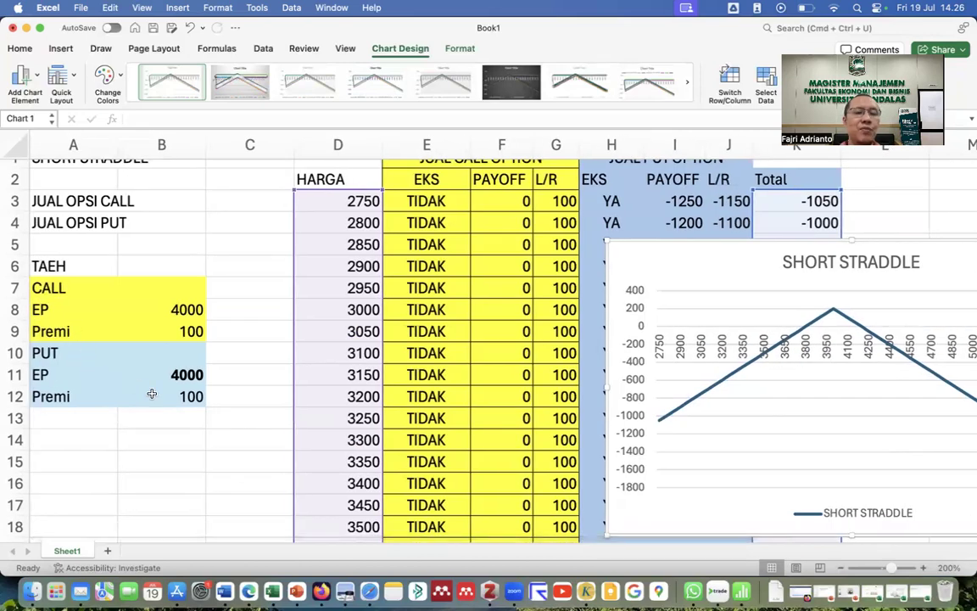
scroll(222, 412, "right", 2)
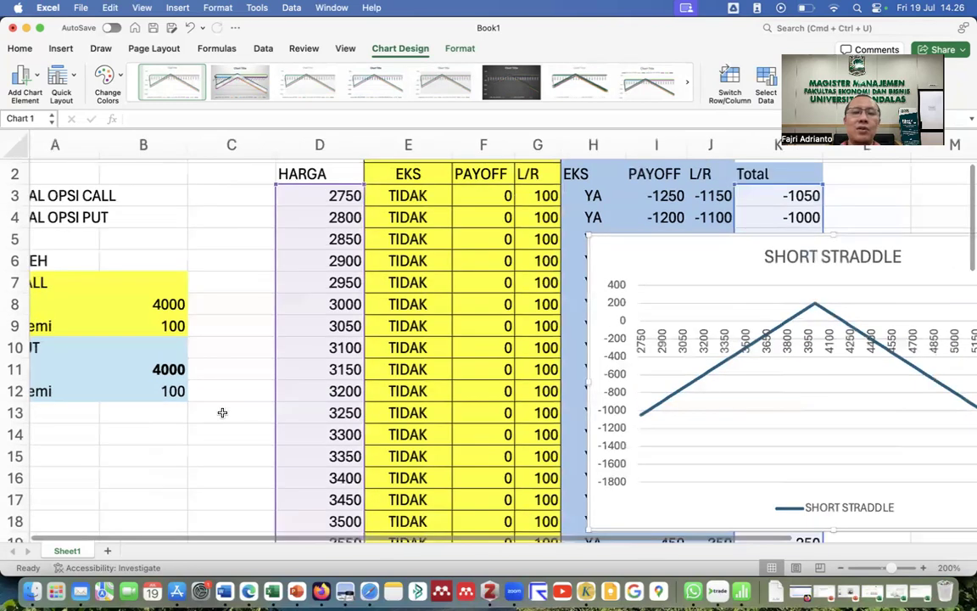
scroll(222, 412, "down", 1)
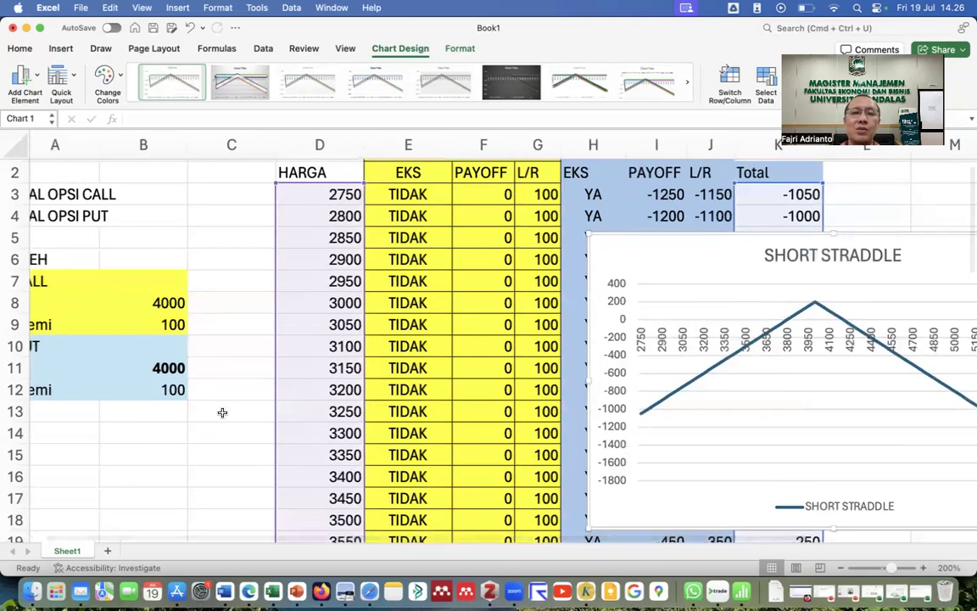
Change the put premium in B12 to 75 and check the recalculated Total at price 4000 in K28.
left_click(169, 390)
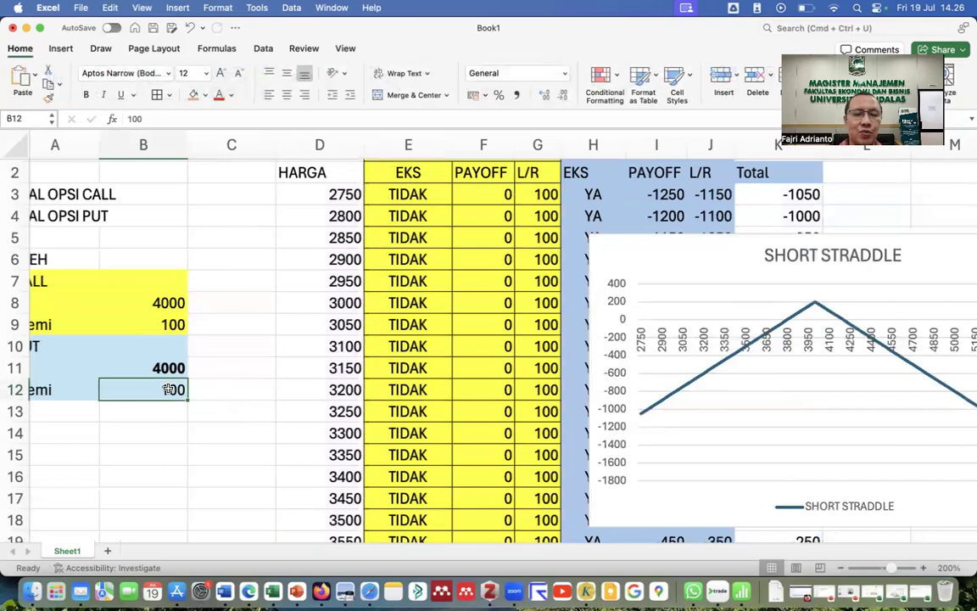
type("75")
left_click(166, 427)
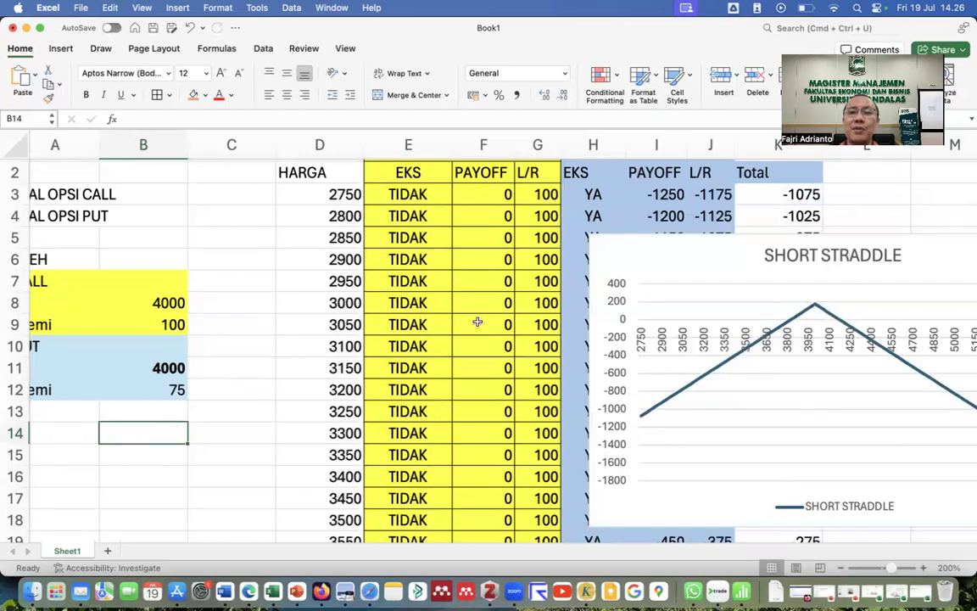
scroll(483, 338, "down", 5)
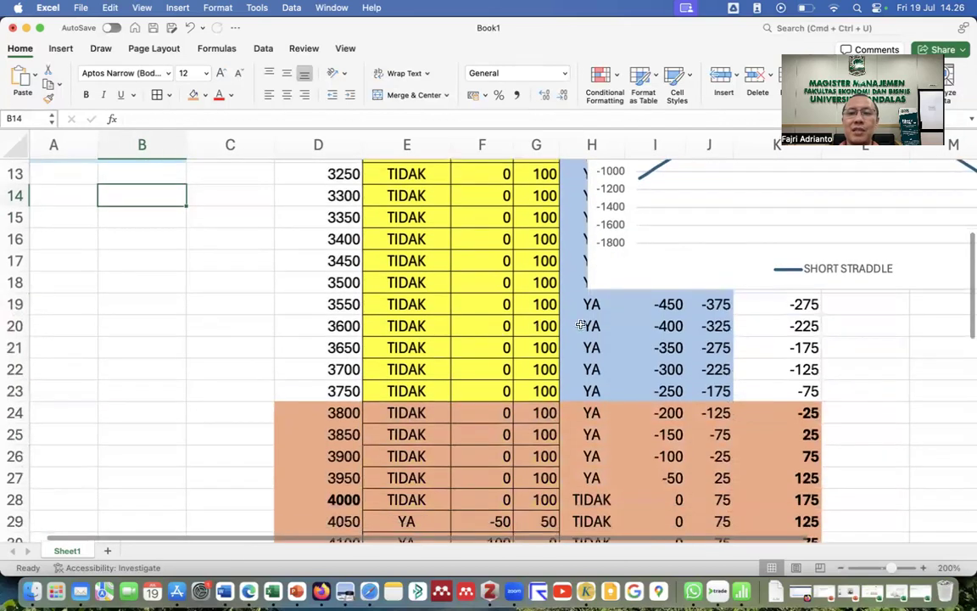
left_click(791, 499)
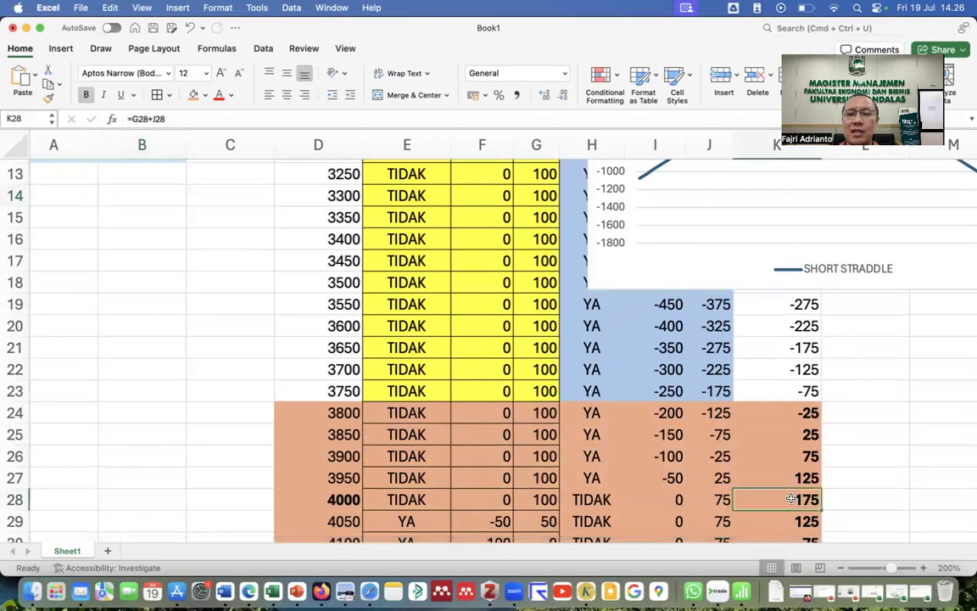
scroll(790, 499, "down", 3)
scroll(791, 499, "up", 8)
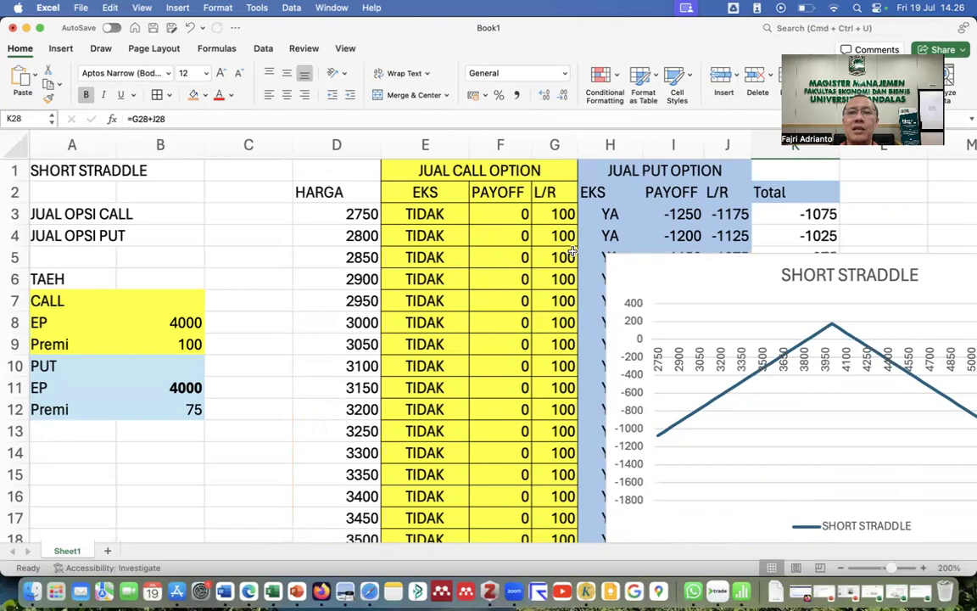
scroll(360, 336, "down", 5)
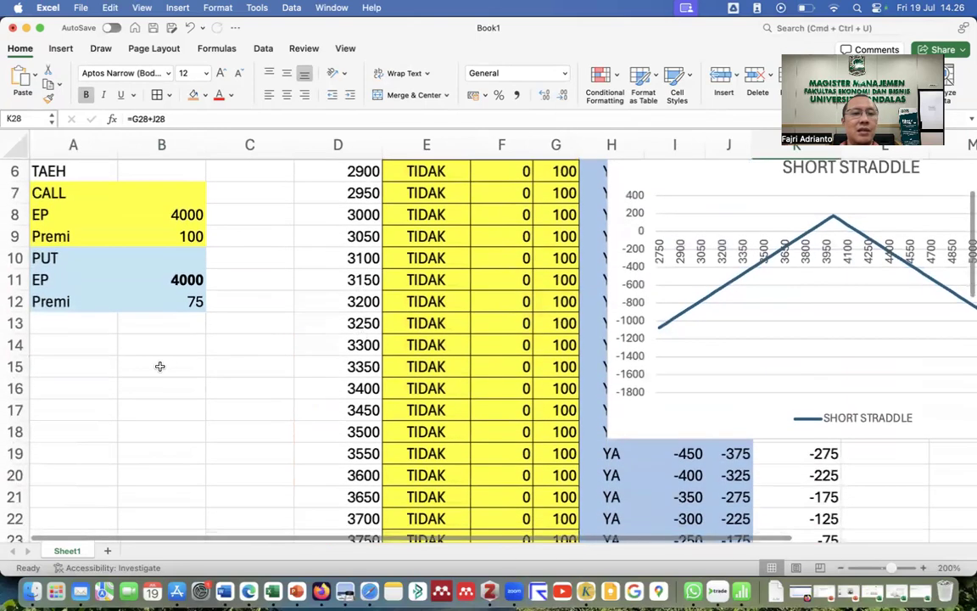
Enter the author's e-mail address in cell A15 so it becomes a hyperlink.
left_click(64, 367)
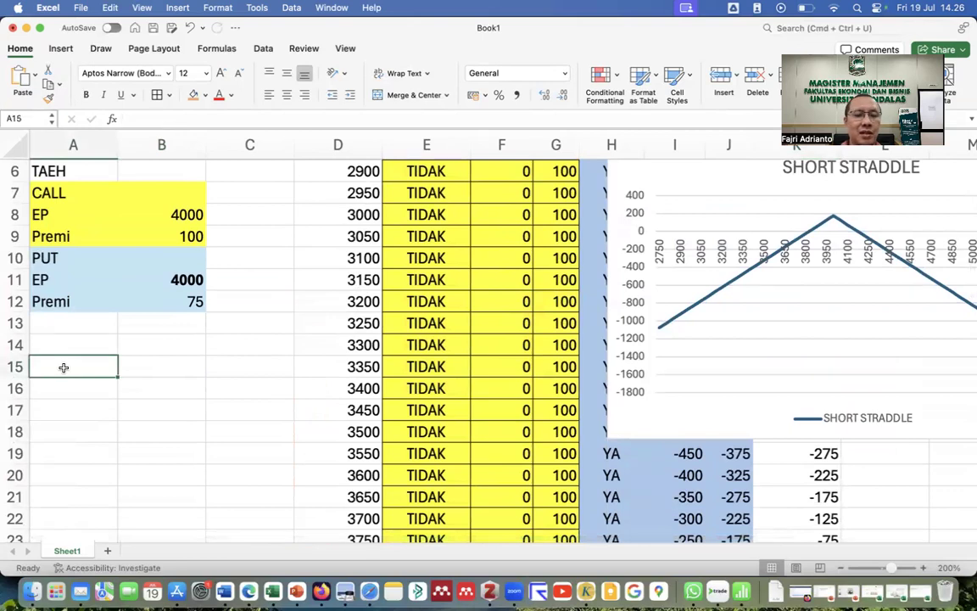
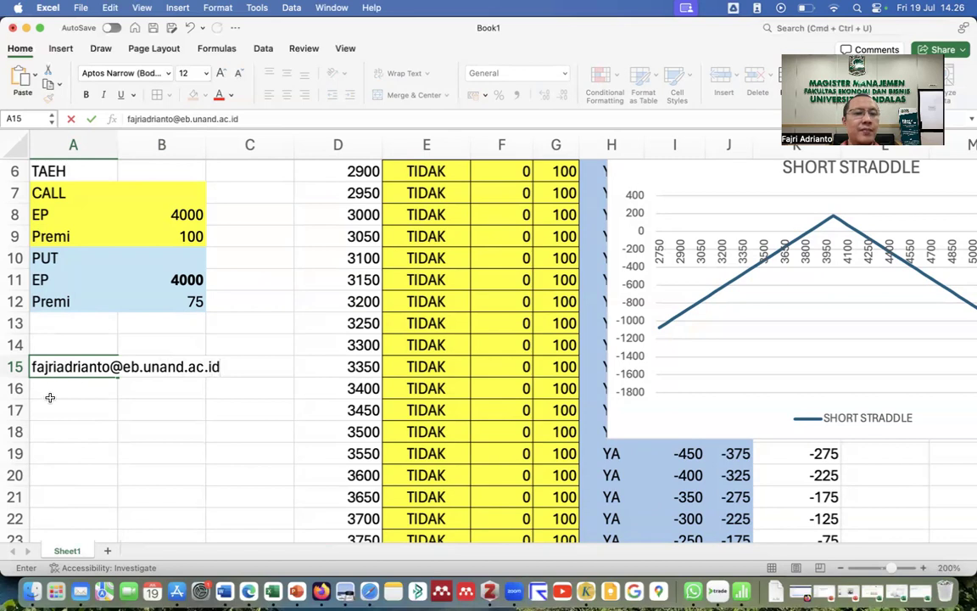
key("Return")
left_click(153, 392)
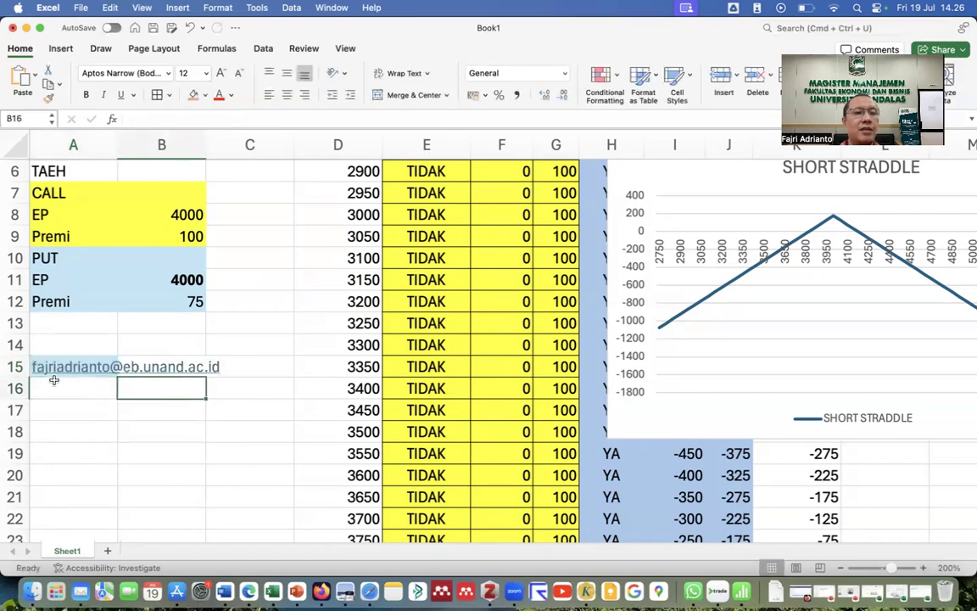
left_click(68, 342)
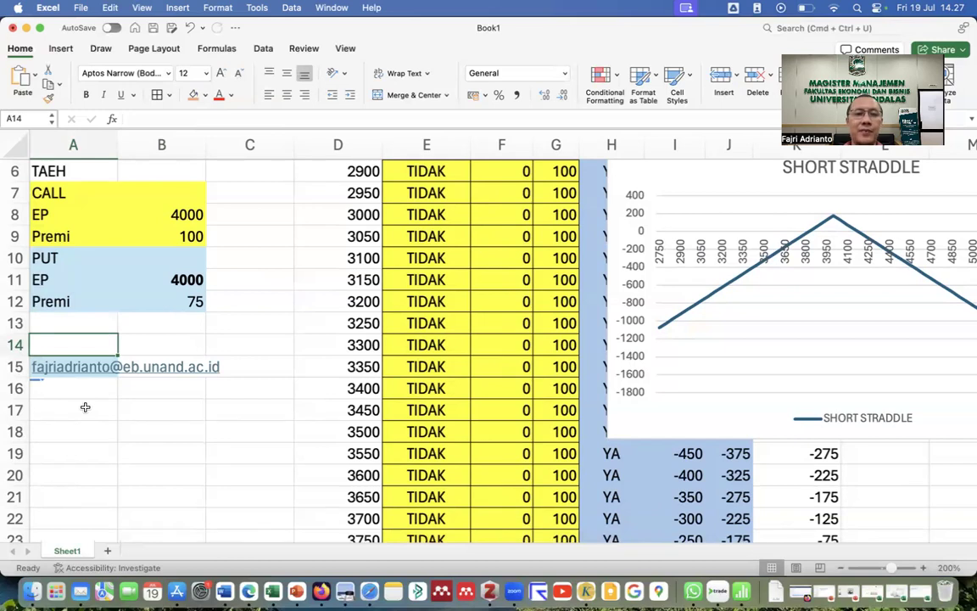
left_click(86, 397)
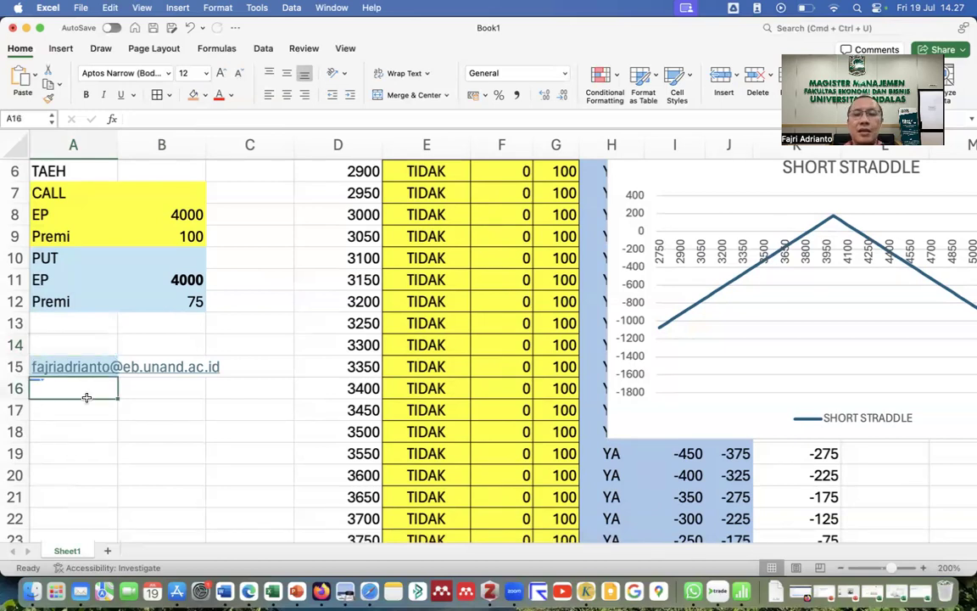